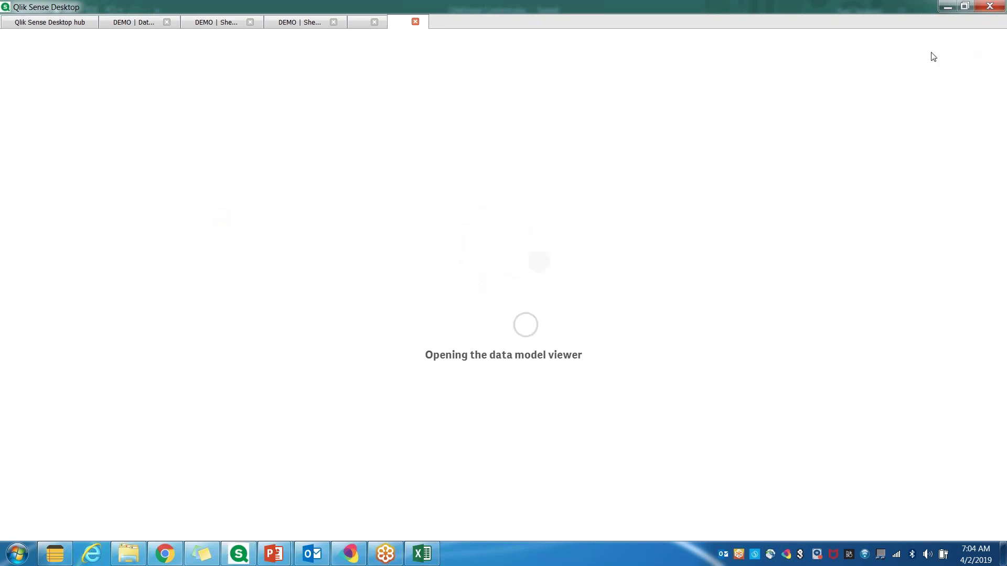
Dismiss the connector error in the DEMO app's data manager and bring up its data load editor.
{"action": "left_click", "coordinate": [370, 24]}
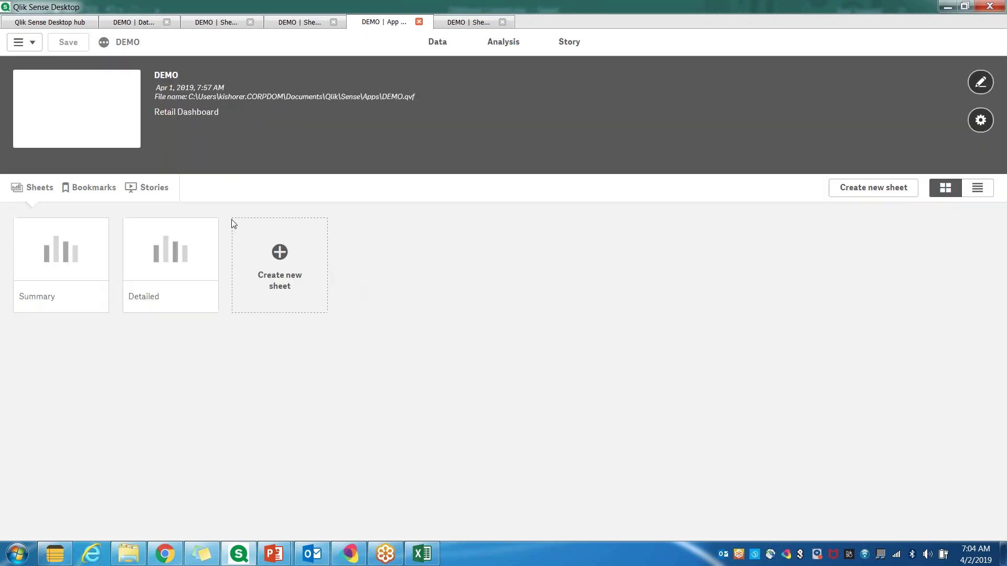
{"action": "left_click", "coordinate": [126, 24]}
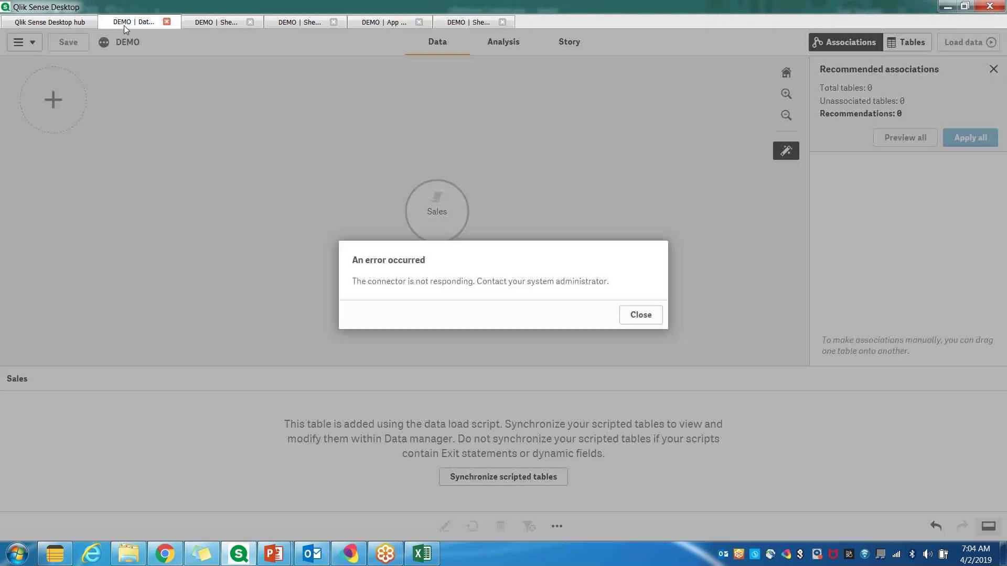
{"action": "left_click", "coordinate": [630, 315]}
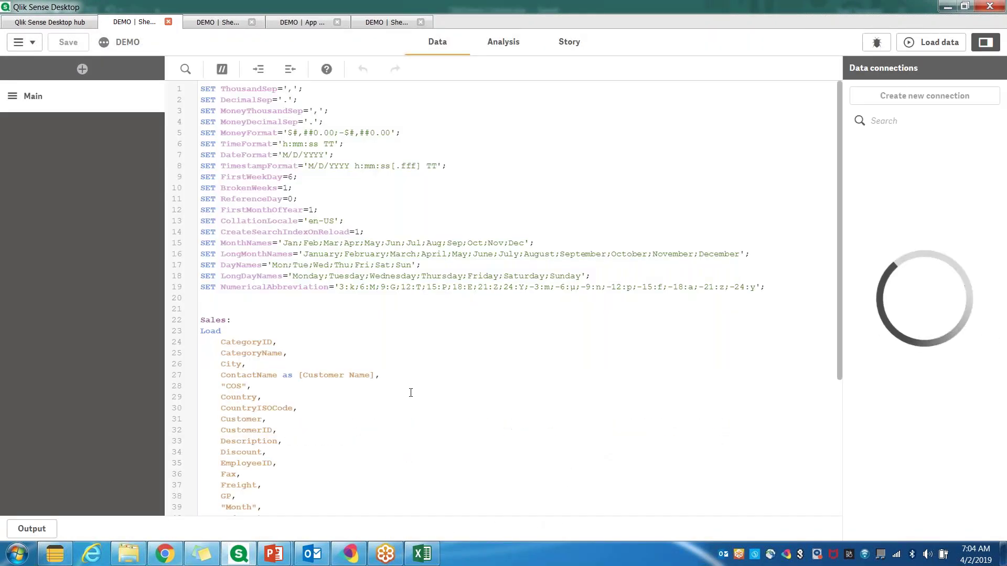
Review the DEMO app's load script, from the SET variables through the Sales table's field list and FROM clause.
{"action": "scroll", "coordinate": [411, 392], "scroll_direction": "down", "scroll_amount": 5}
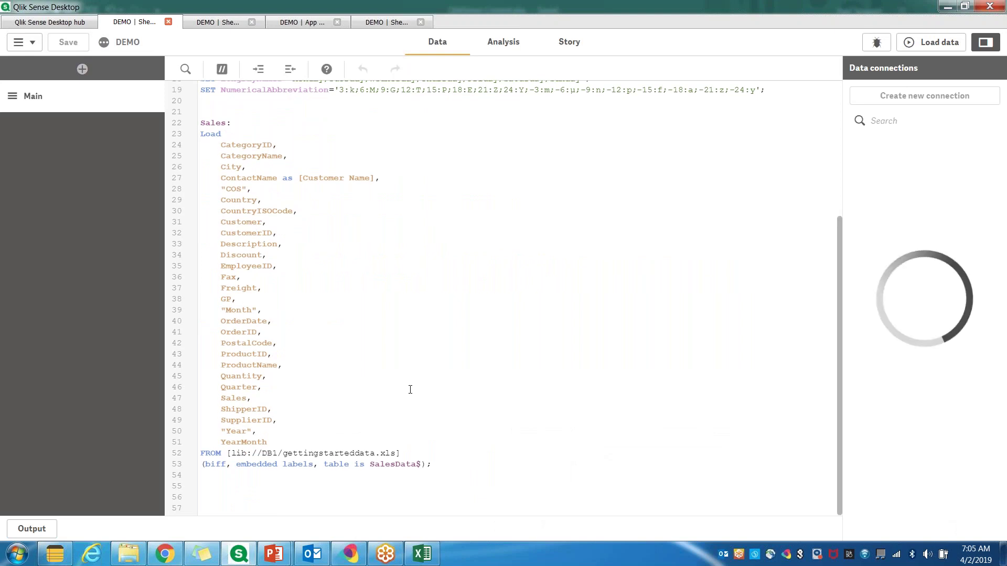
{"action": "scroll", "coordinate": [408, 392], "scroll_direction": "up", "scroll_amount": 5}
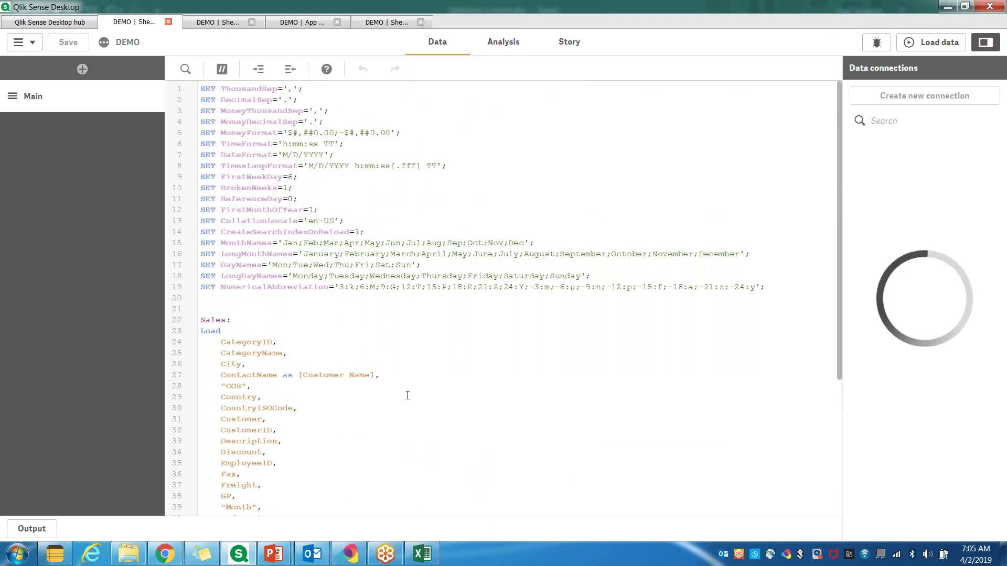
{"action": "scroll", "coordinate": [408, 394], "scroll_direction": "down", "scroll_amount": 5}
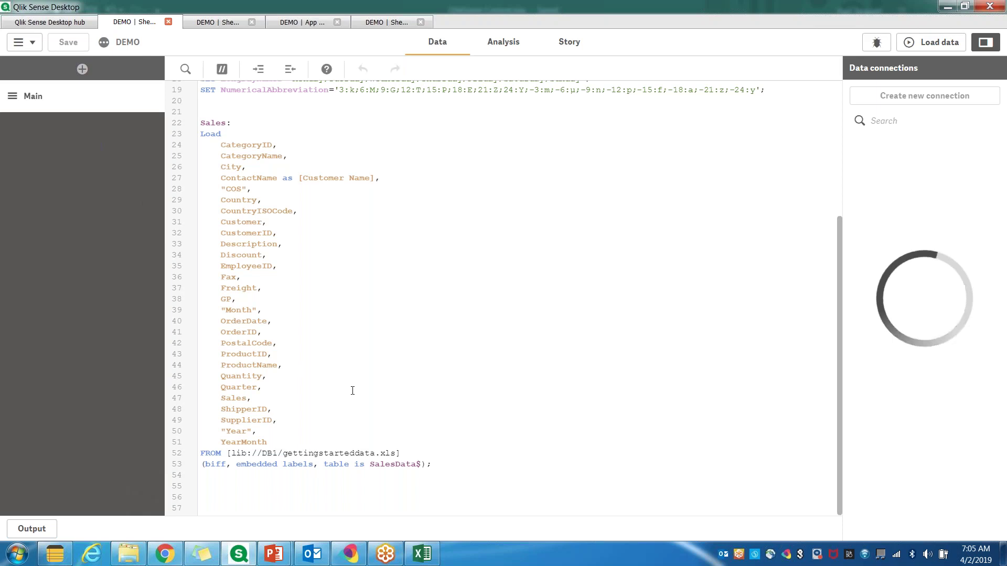
{"action": "left_click", "coordinate": [208, 24]}
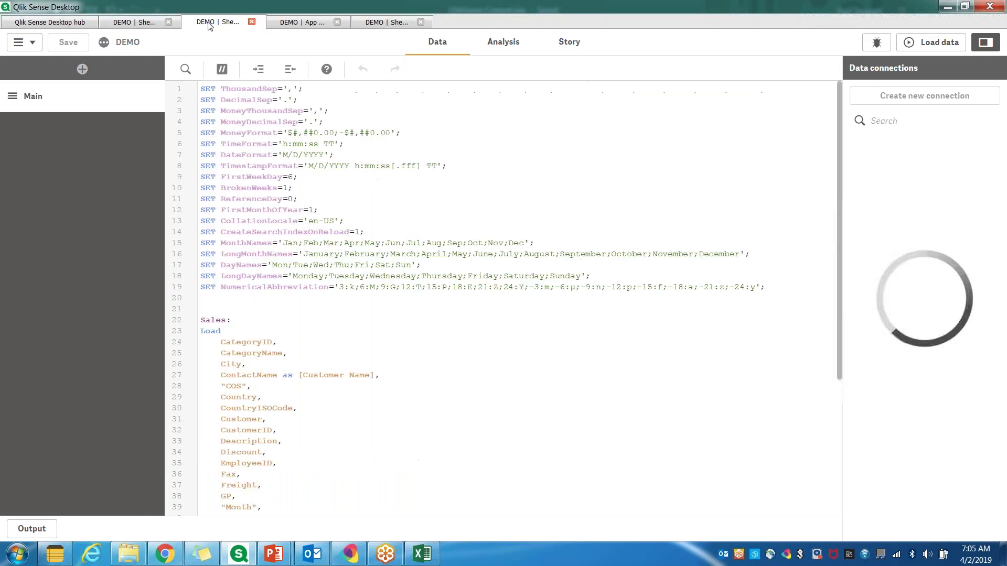
{"action": "left_click", "coordinate": [150, 26]}
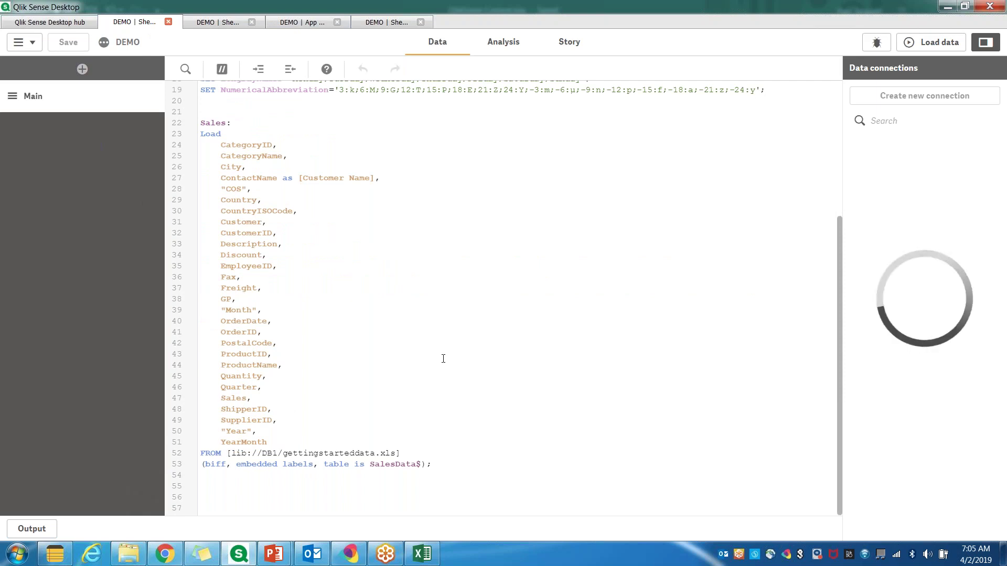
Switch to QlikSense Content.xlsx in Excel and look through the full Topics list on Sheet1.
{"action": "key", "text": "alt+Tab"}
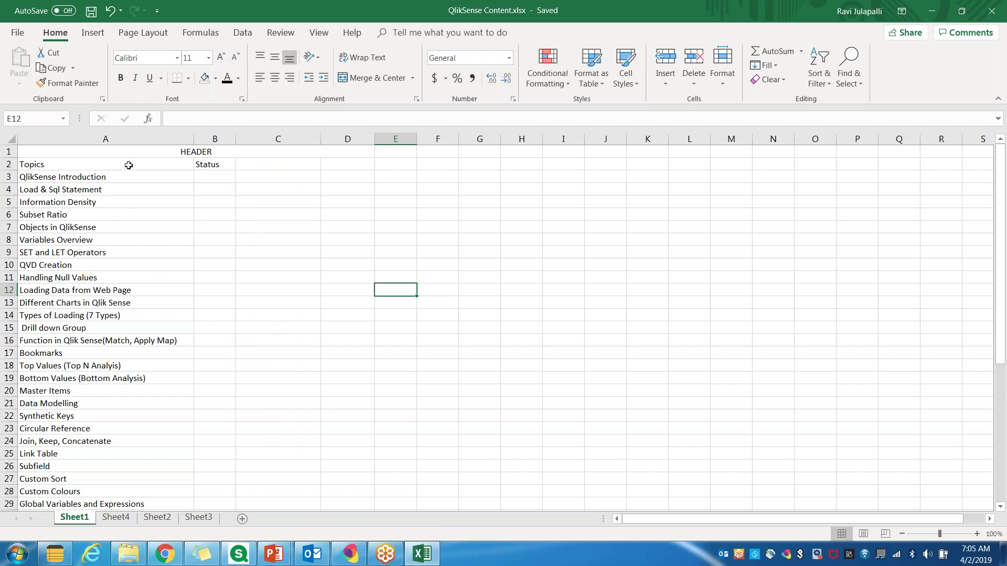
{"action": "left_click_drag", "start_coordinate": [127, 175], "coordinate": [157, 503]}
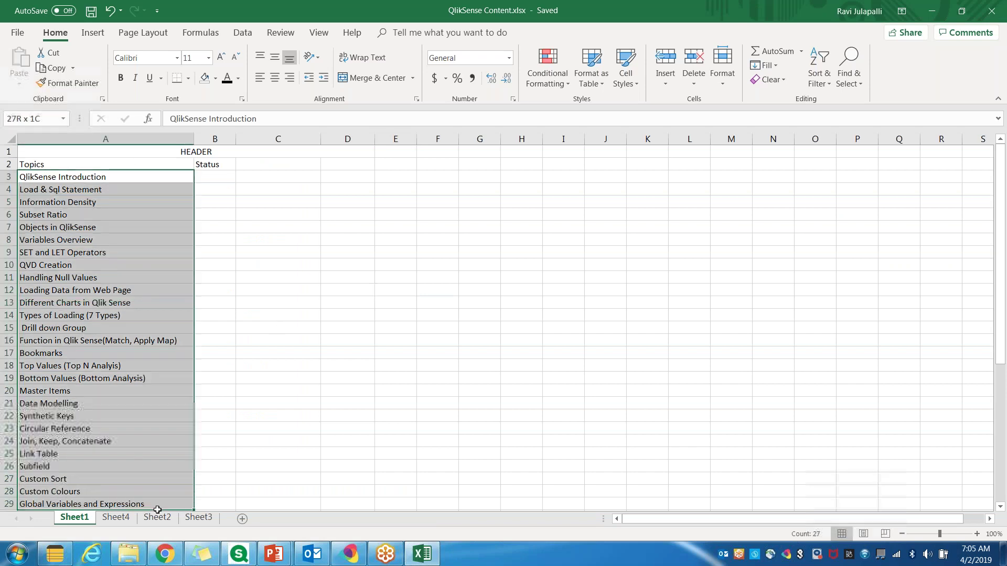
{"action": "scroll", "coordinate": [119, 276], "scroll_direction": "down", "scroll_amount": 2}
{"action": "scroll", "coordinate": [131, 314], "scroll_direction": "down", "scroll_amount": 7}
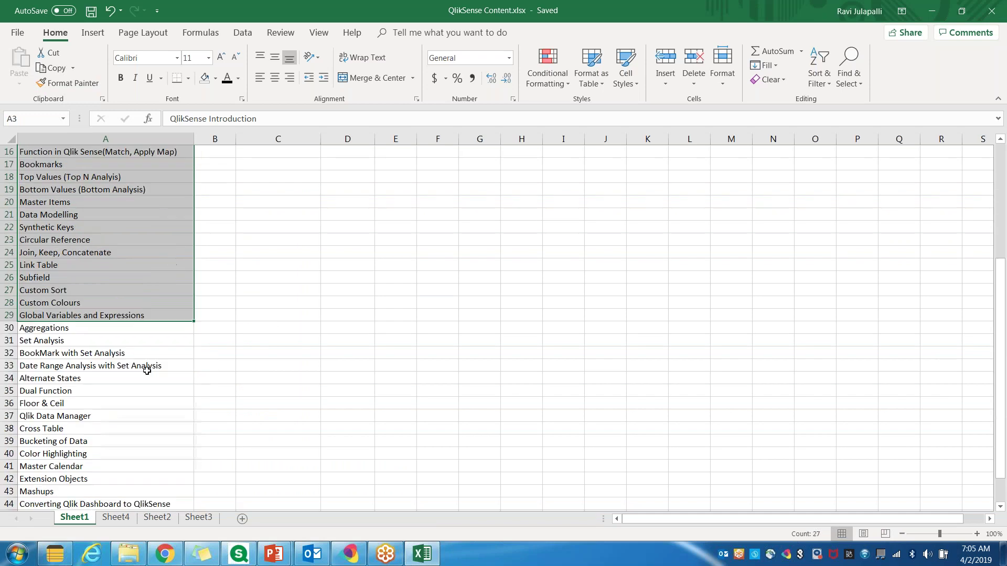
{"action": "left_click", "coordinate": [152, 403]}
{"action": "scroll", "coordinate": [149, 367], "scroll_direction": "up", "scroll_amount": 8}
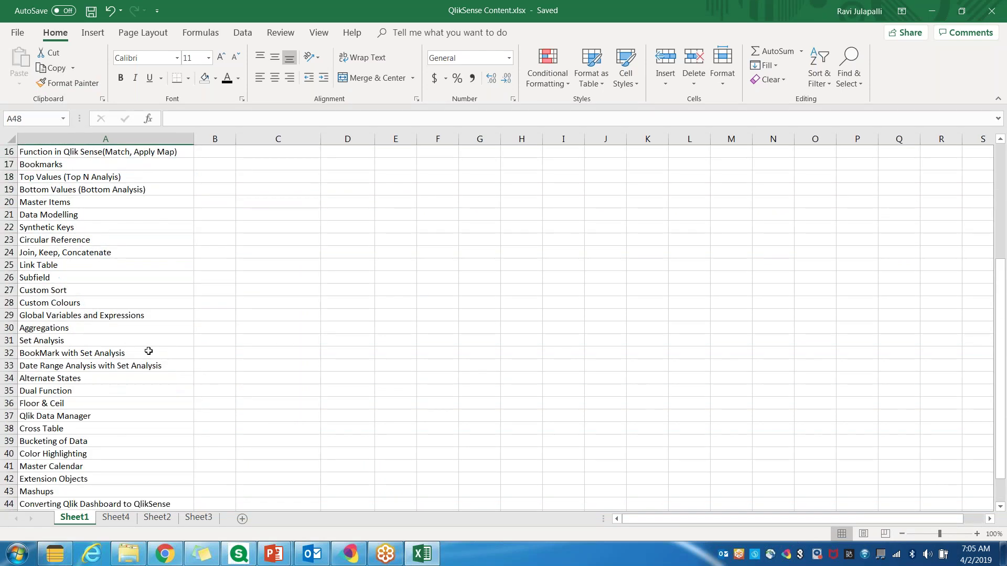
{"action": "scroll", "coordinate": [157, 262], "scroll_direction": "up", "scroll_amount": 1}
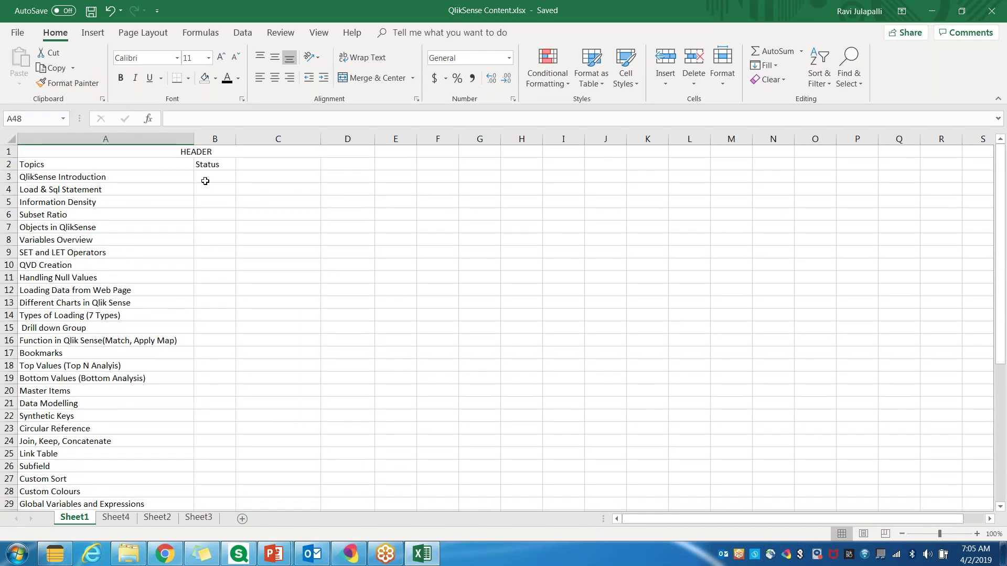
Examine the course topics from QlikSense Introduction down to Join, Keep, Concatenate alongside their Status cells.
{"action": "left_click", "coordinate": [206, 180]}
{"action": "left_click", "coordinate": [155, 194]}
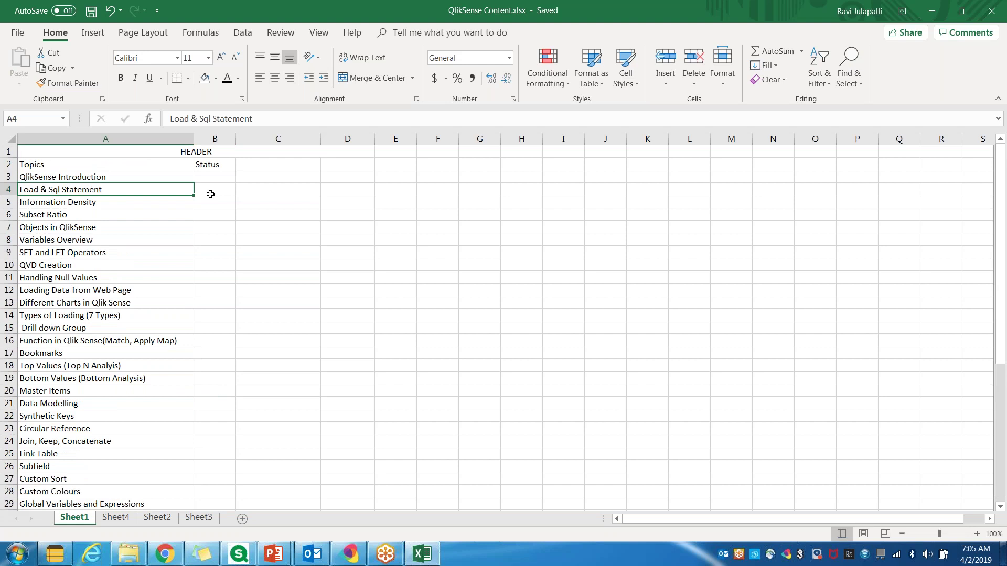
{"action": "left_click", "coordinate": [210, 194]}
{"action": "left_click_drag", "start_coordinate": [84, 178], "coordinate": [206, 475]}
{"action": "left_click", "coordinate": [216, 278]}
{"action": "left_click_drag", "start_coordinate": [209, 176], "coordinate": [215, 365]}
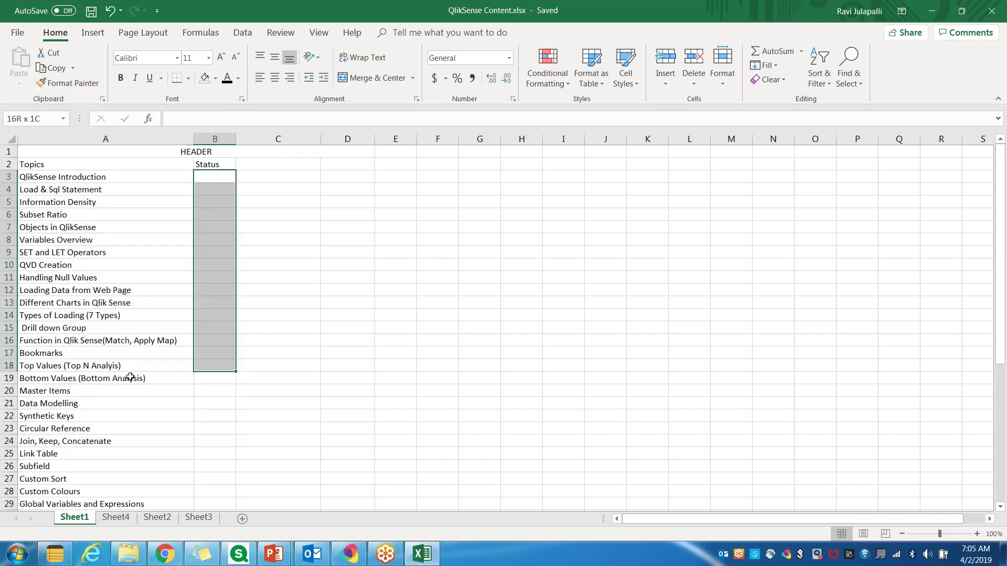
{"action": "left_click_drag", "start_coordinate": [130, 378], "coordinate": [144, 382]}
{"action": "left_click", "coordinate": [105, 440]}
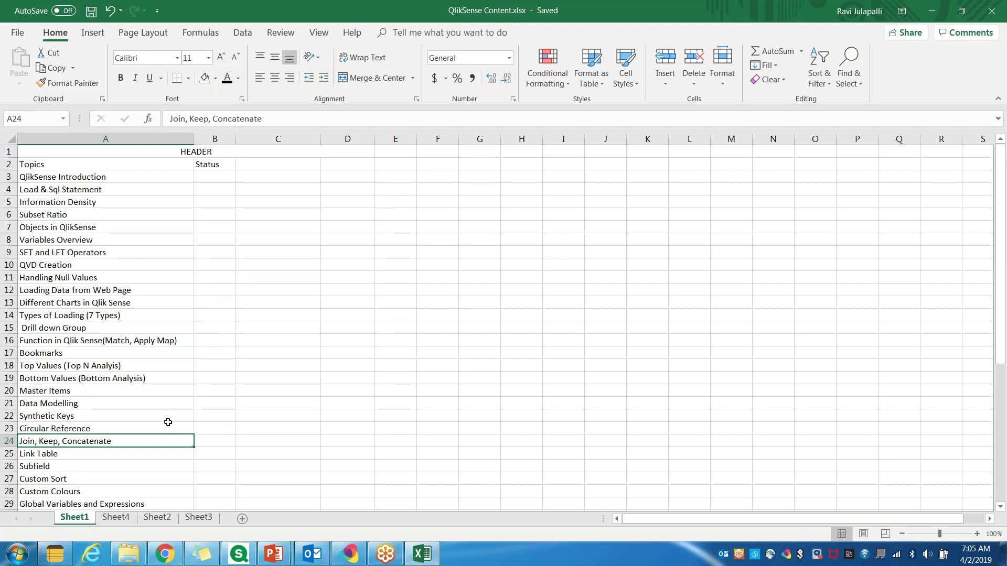
{"action": "left_click", "coordinate": [170, 404]}
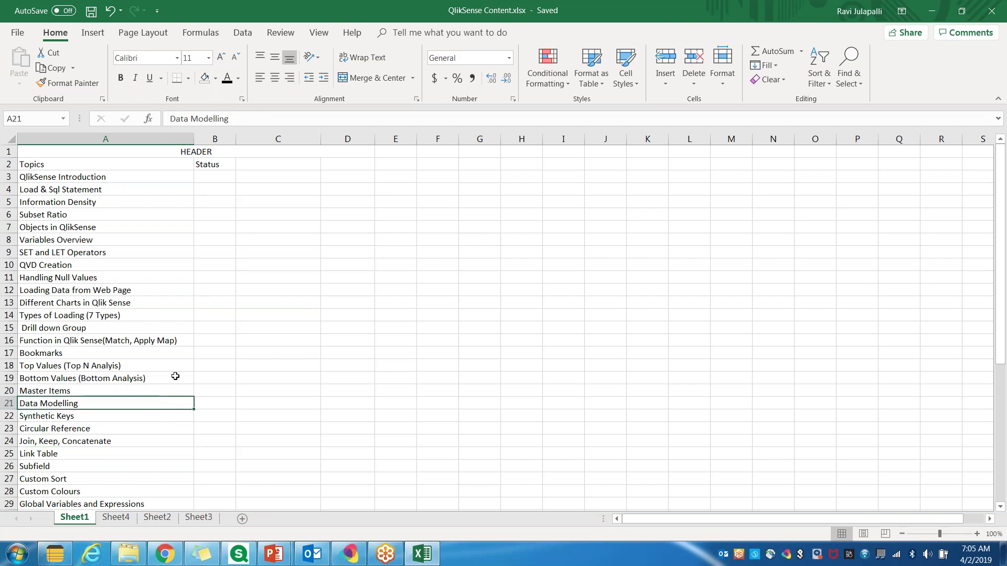
{"action": "left_click", "coordinate": [195, 367]}
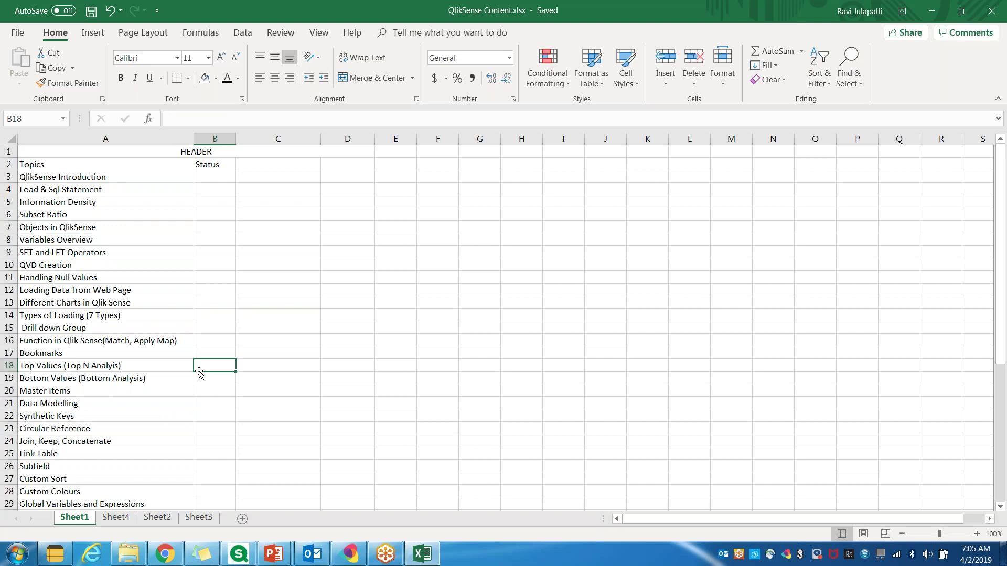
Examine the Different Charts in Qlik Sense and Types of Loading (7 Types) topics and the entries that follow them.
{"action": "left_click", "coordinate": [145, 302]}
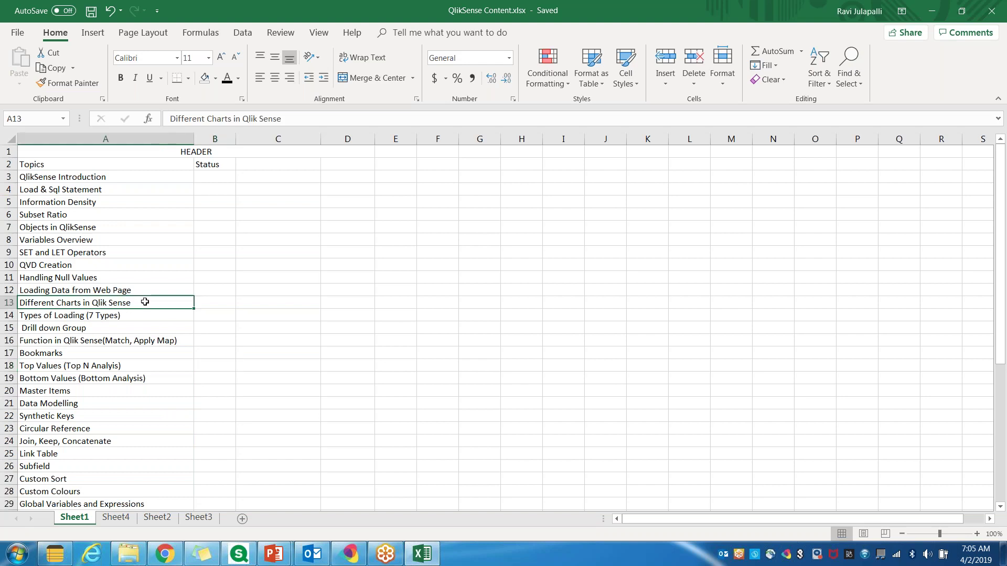
{"action": "left_click", "coordinate": [181, 316]}
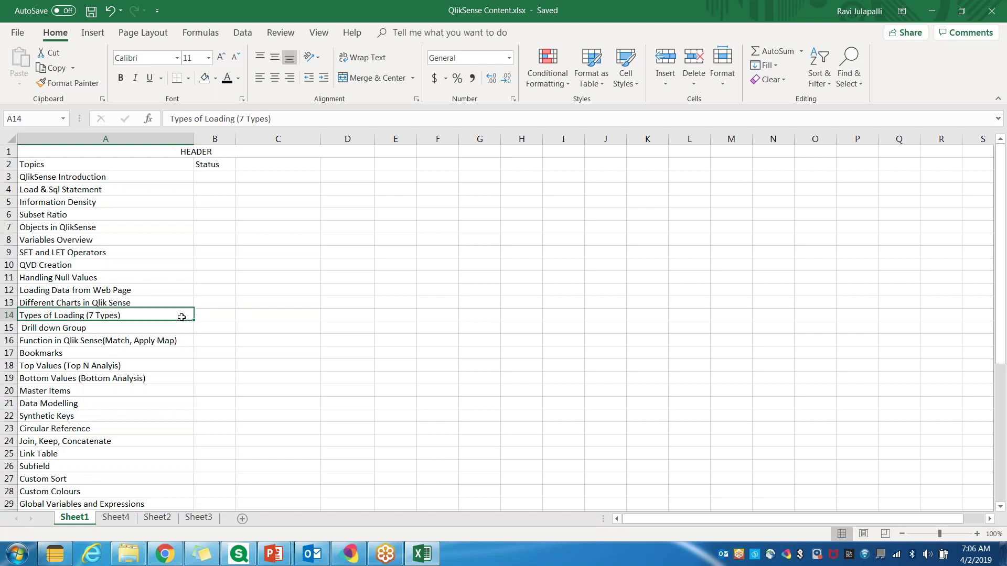
{"action": "left_click", "coordinate": [200, 302]}
{"action": "left_click", "coordinate": [185, 302]}
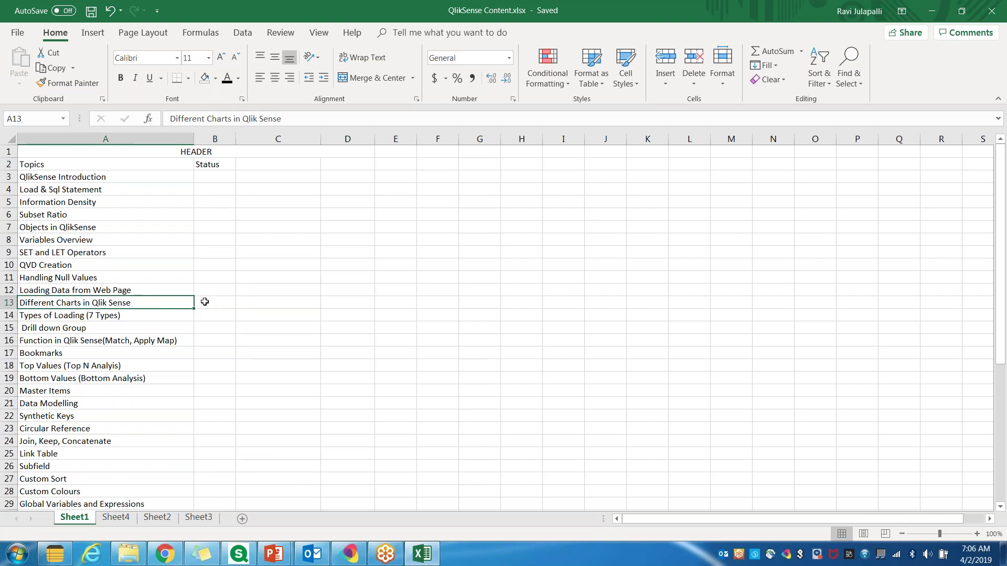
{"action": "left_click", "coordinate": [207, 302]}
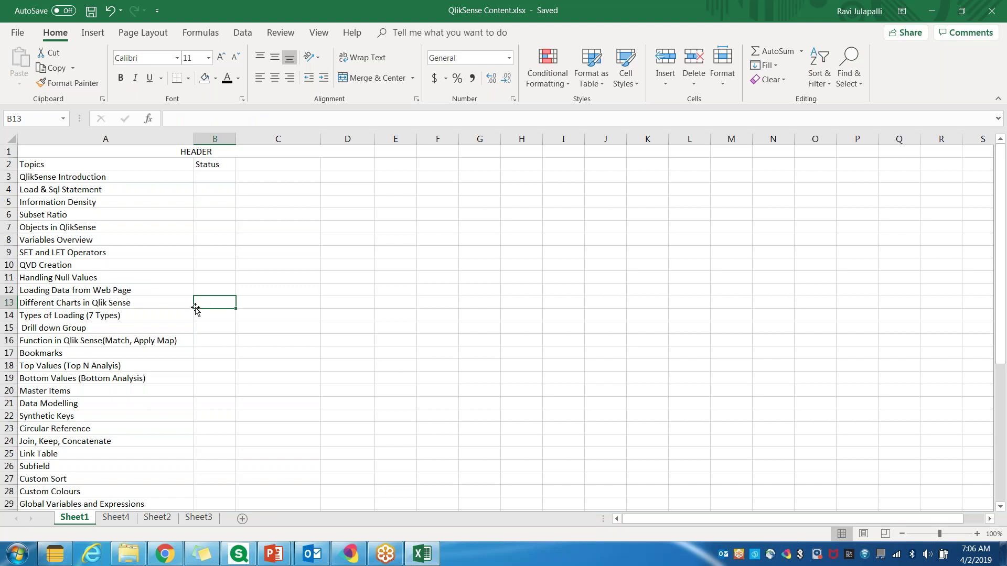
{"action": "scroll", "coordinate": [179, 313], "scroll_direction": "down", "scroll_amount": 1}
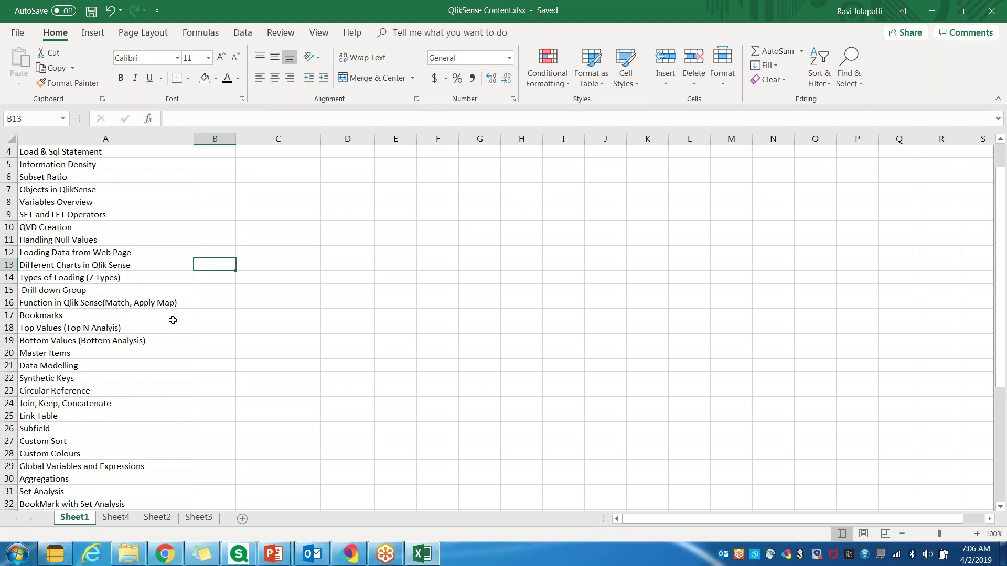
{"action": "scroll", "coordinate": [172, 320], "scroll_direction": "down", "scroll_amount": 2}
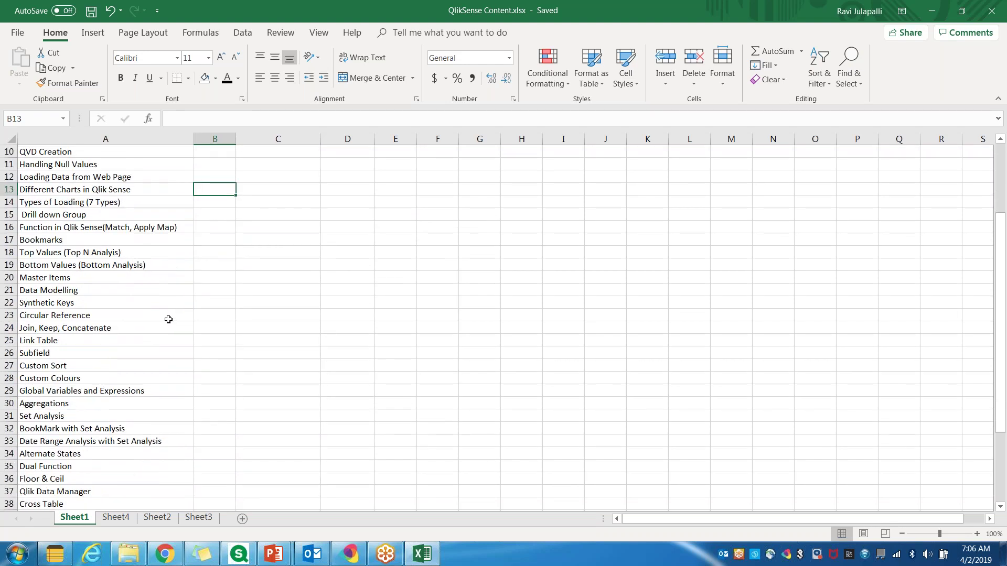
{"action": "scroll", "coordinate": [169, 319], "scroll_direction": "up", "scroll_amount": 3}
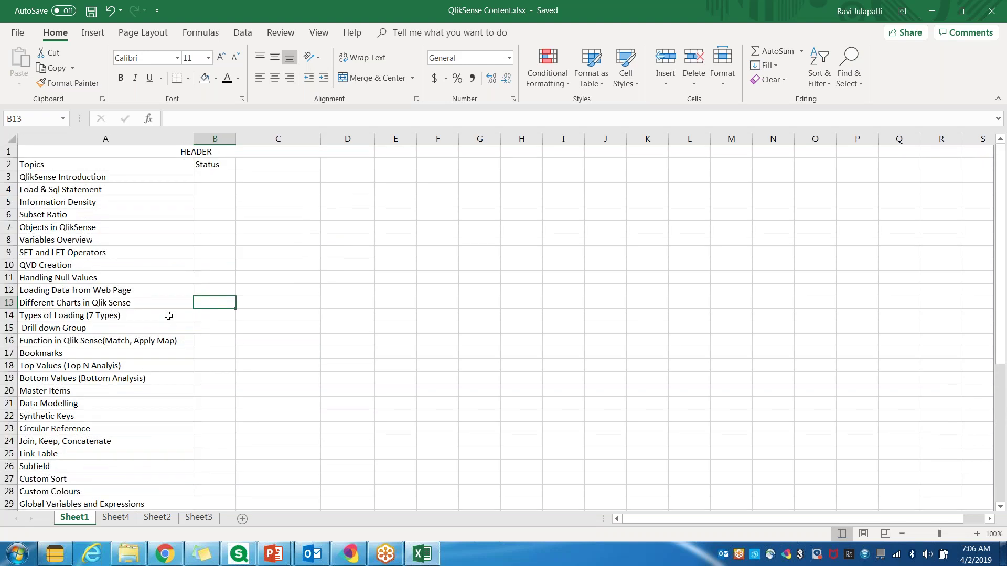
{"action": "left_click", "coordinate": [165, 298]}
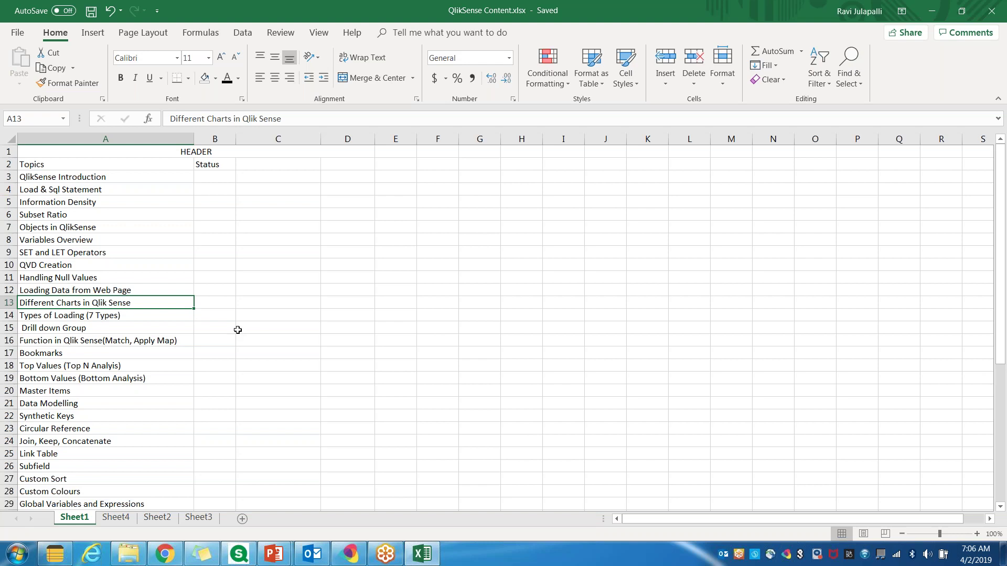
{"action": "left_click", "coordinate": [216, 319]}
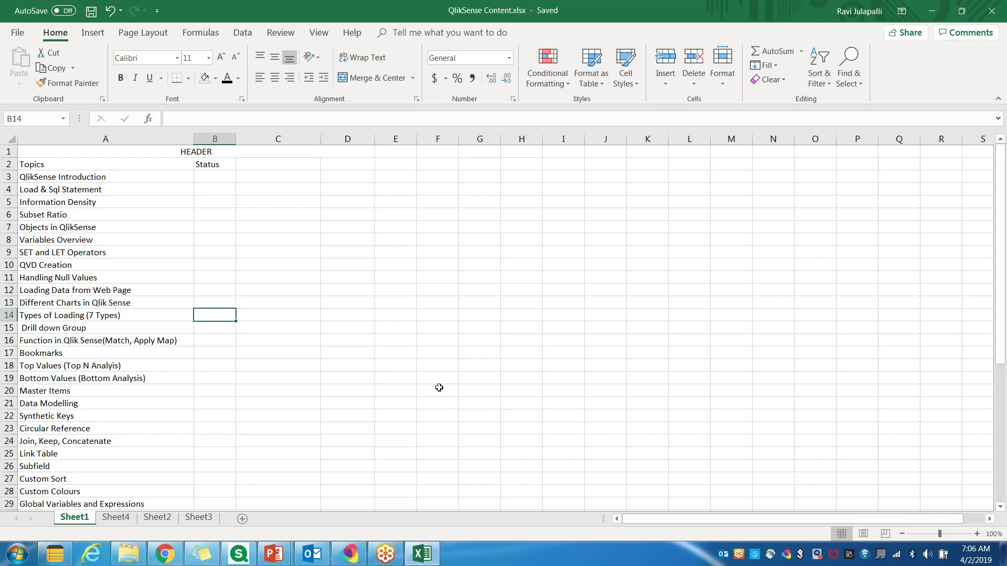
{"action": "left_click", "coordinate": [404, 386]}
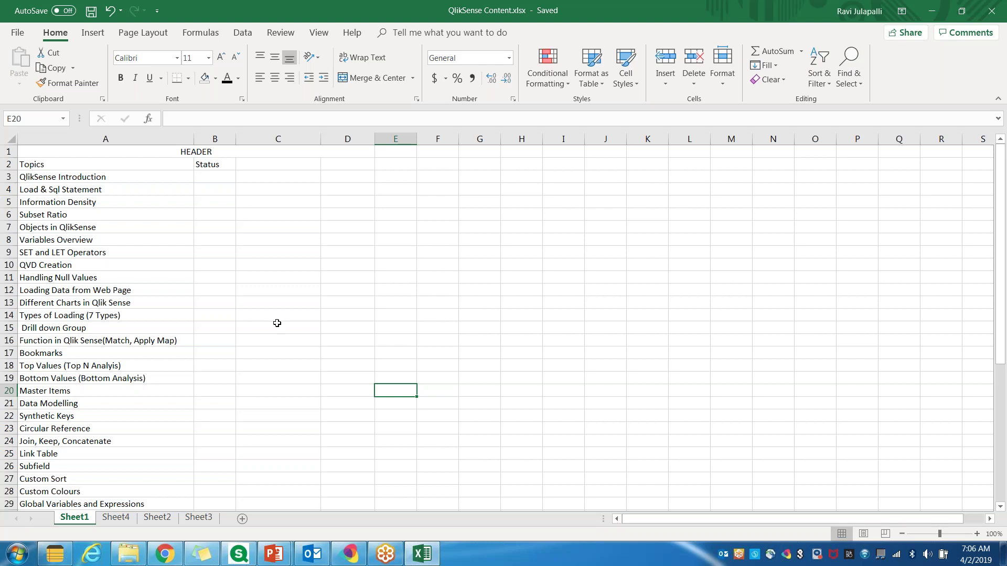
{"action": "left_click", "coordinate": [277, 323]}
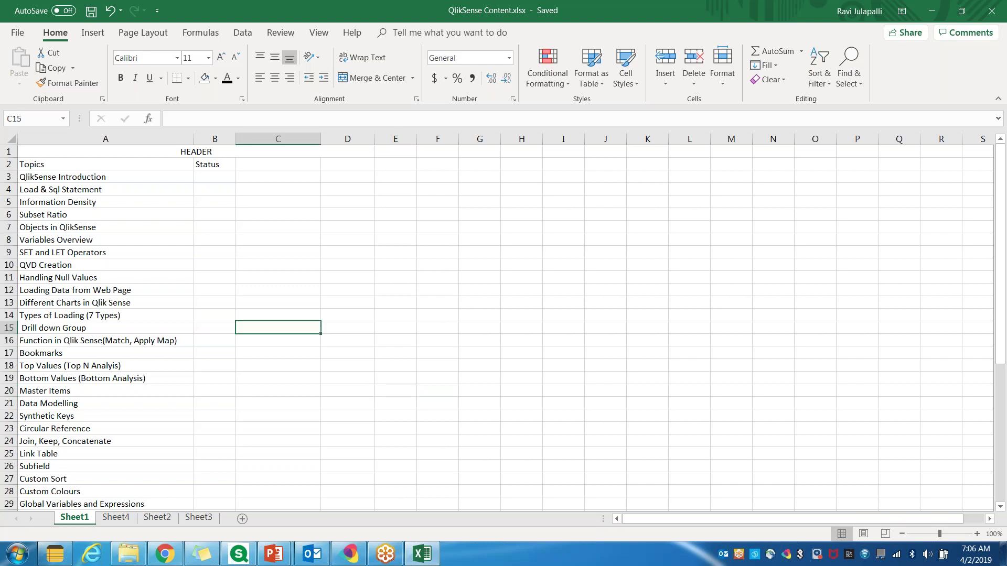
Examine the topics from QlikSense Introduction to SET and LET Operators, then those from Top Values to Master Items.
{"action": "left_click", "coordinate": [195, 242]}
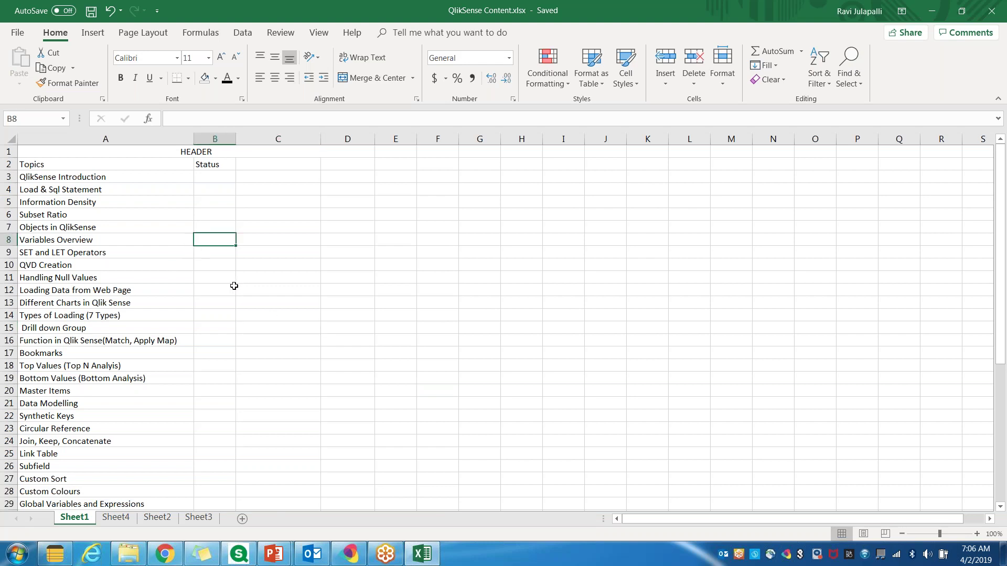
{"action": "left_click_drag", "start_coordinate": [149, 180], "coordinate": [205, 255]}
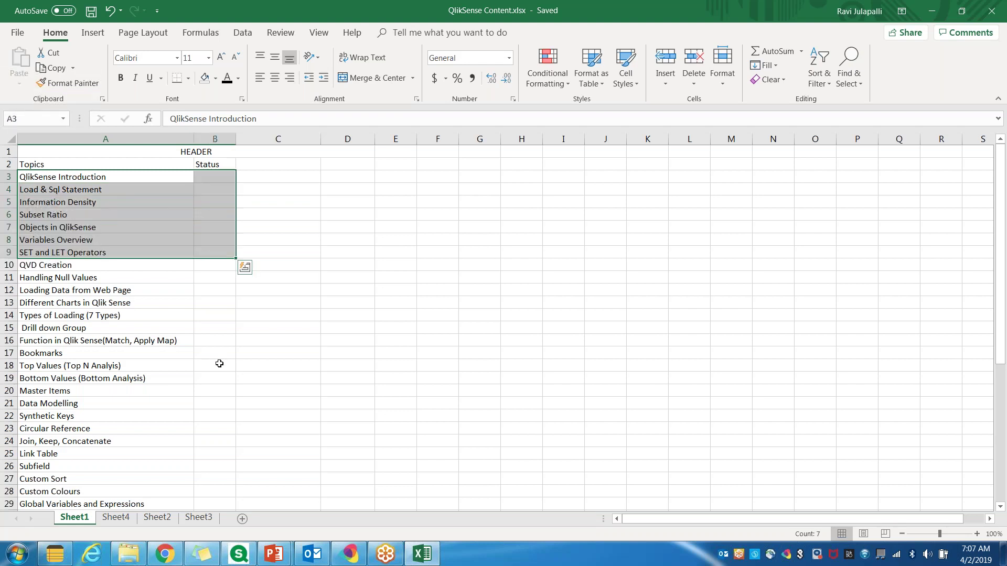
{"action": "scroll", "coordinate": [218, 361], "scroll_direction": "down", "scroll_amount": 3}
{"action": "scroll", "coordinate": [218, 365], "scroll_direction": "up", "scroll_amount": 3}
{"action": "left_click", "coordinate": [212, 364]}
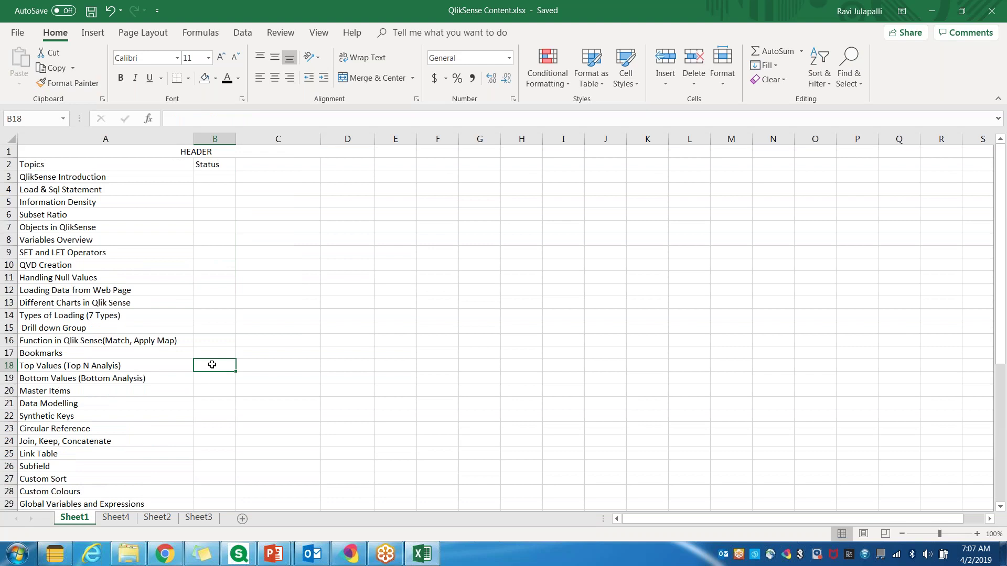
{"action": "left_click", "coordinate": [190, 373]}
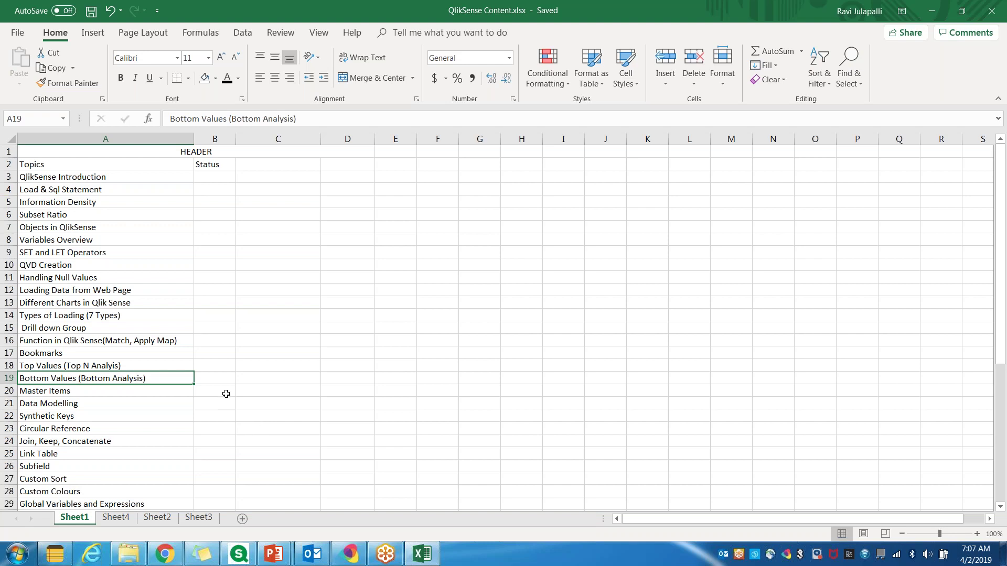
{"action": "left_click", "coordinate": [203, 394]}
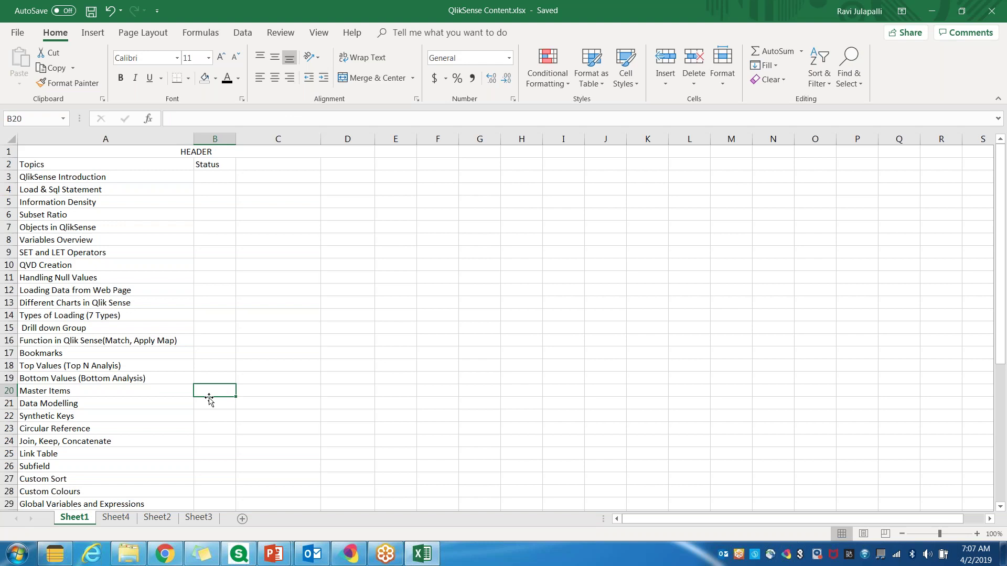
{"action": "scroll", "coordinate": [201, 404], "scroll_direction": "down", "scroll_amount": 3}
{"action": "scroll", "coordinate": [200, 404], "scroll_direction": "up", "scroll_amount": 3}
Switch to Qlik Sense Desktop, close the connector error dialog and add a blank line after the Sales load statement.
{"action": "left_click", "coordinate": [236, 560]}
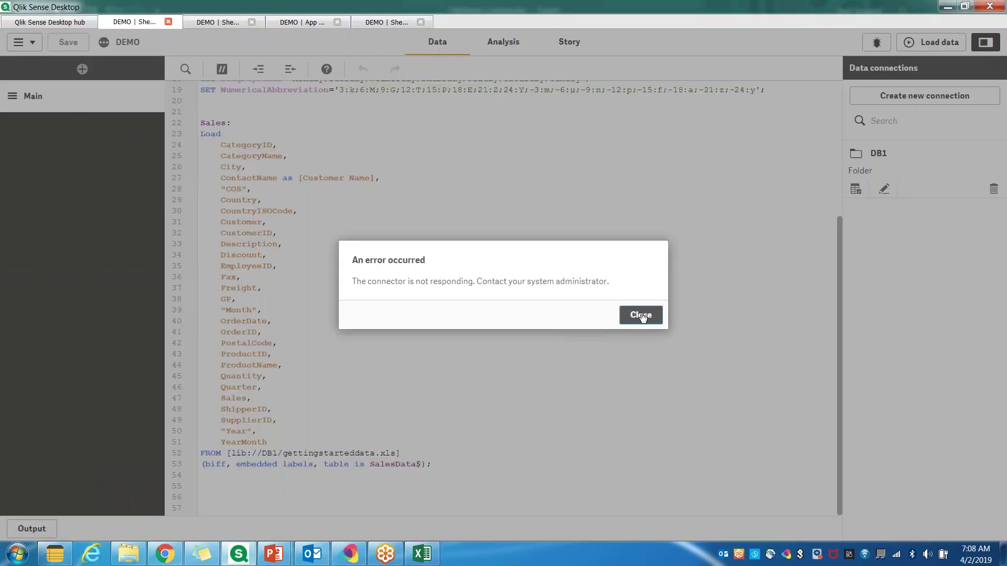
{"action": "left_click", "coordinate": [641, 315]}
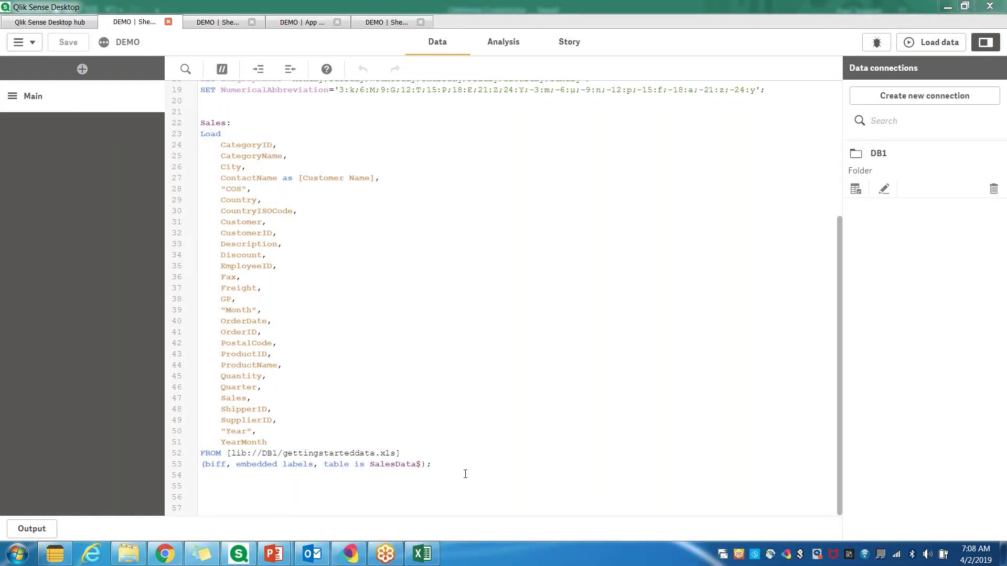
{"action": "key", "text": "Return"}
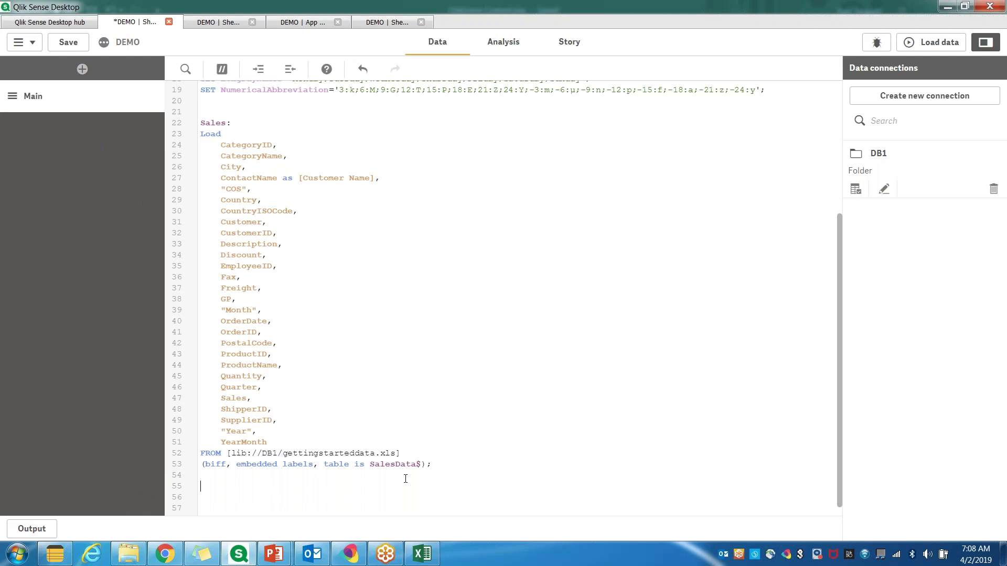
Insert two blank lines above the Sales table in the DEMO load script.
{"action": "left_click_drag", "start_coordinate": [430, 464], "coordinate": [612, 113]}
{"action": "left_click", "coordinate": [611, 157]}
{"action": "left_click", "coordinate": [205, 497]}
{"action": "left_click", "coordinate": [217, 107]}
{"action": "key", "text": "Return"}
{"action": "key", "text": "Return"}
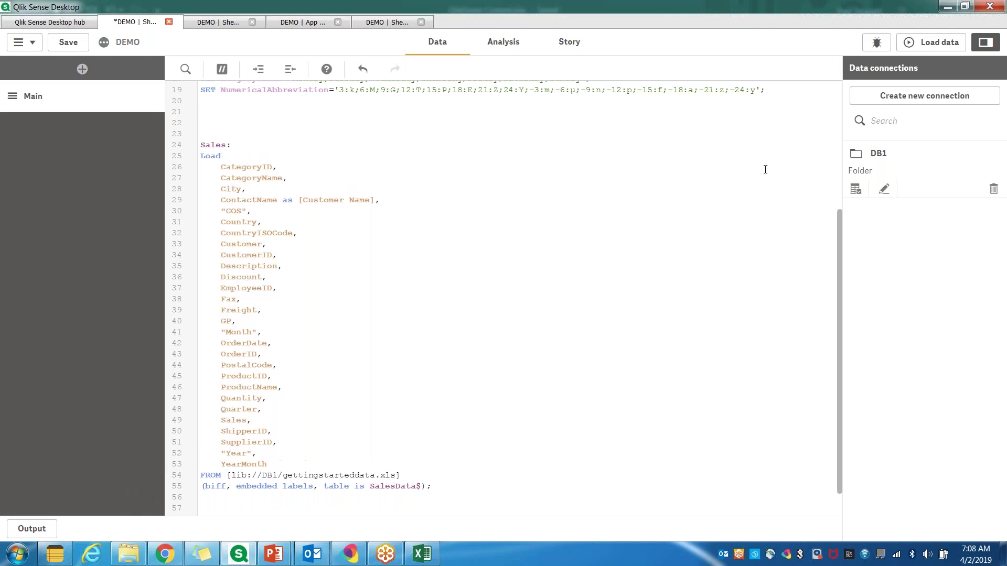
Glance at the options for a new connection, then examine the SET statements on lines 1 to 19 of the script.
{"action": "left_click", "coordinate": [925, 105]}
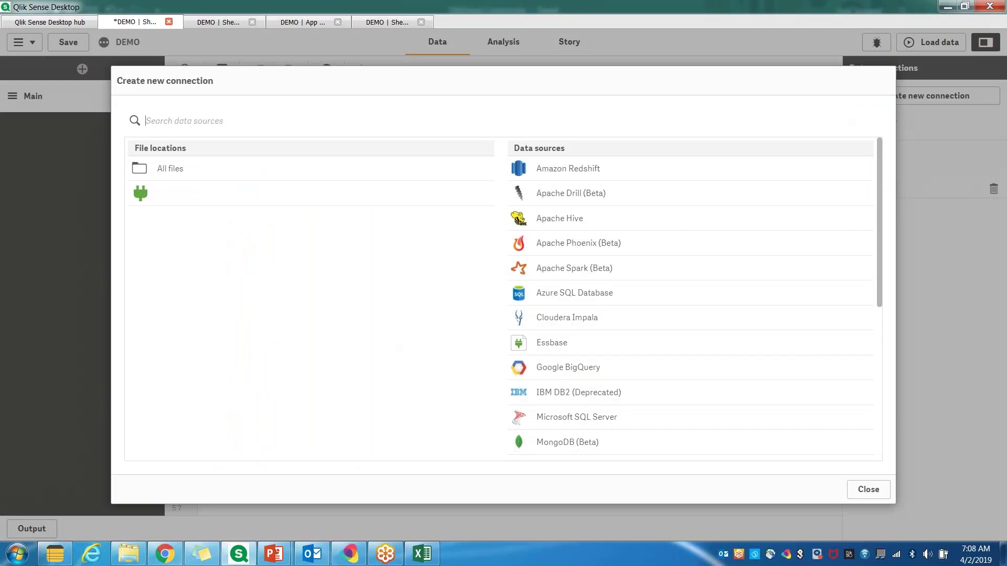
{"action": "left_click", "coordinate": [868, 489]}
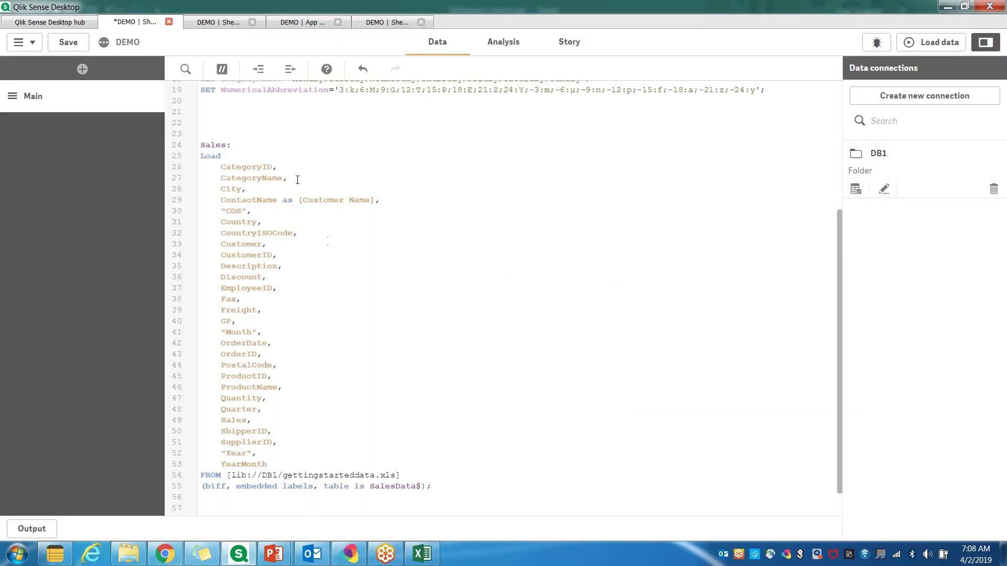
{"action": "scroll", "coordinate": [273, 146], "scroll_direction": "up", "scroll_amount": 2}
{"action": "scroll", "coordinate": [250, 114], "scroll_direction": "up", "scroll_amount": 5}
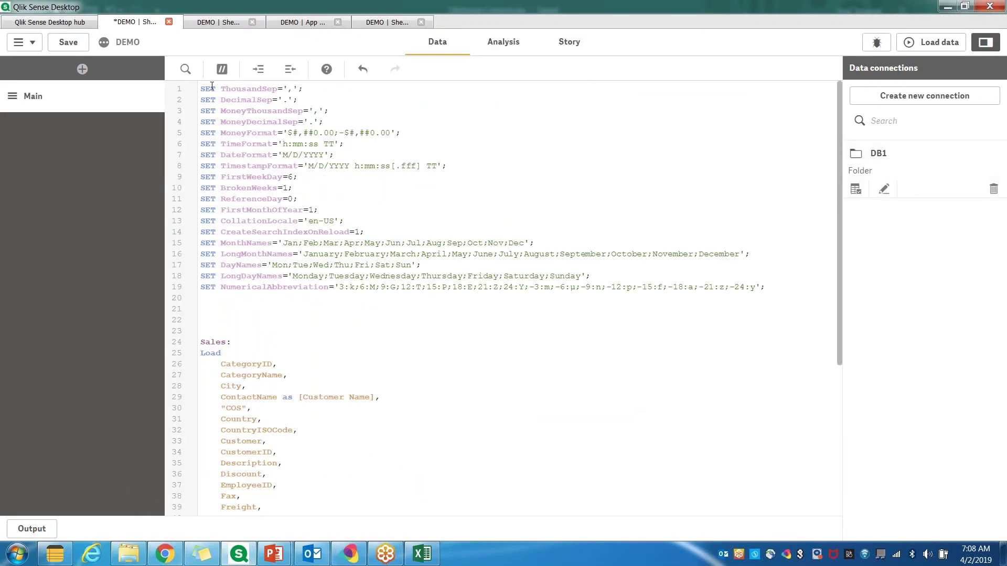
{"action": "left_click_drag", "start_coordinate": [199, 87], "coordinate": [764, 287]}
{"action": "left_click", "coordinate": [337, 367]}
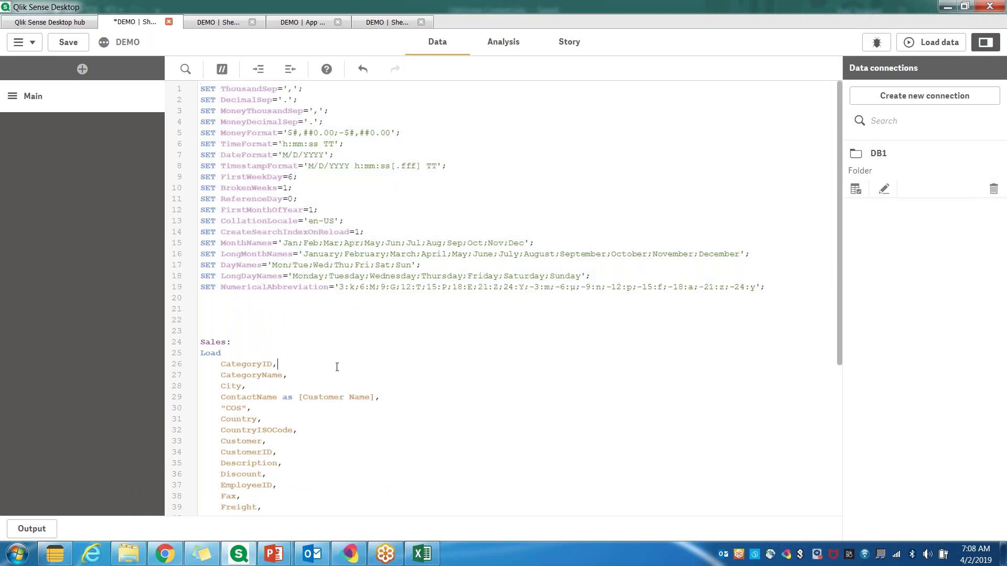
Look through the available data sources for a new connection and start a folder connection with All files.
{"action": "left_click", "coordinate": [907, 107]}
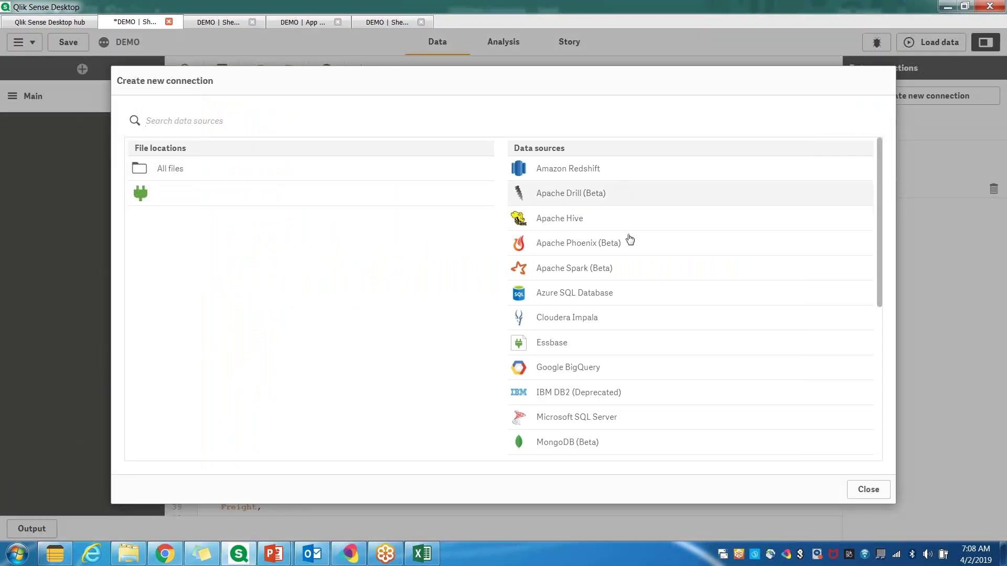
{"action": "scroll", "coordinate": [630, 262], "scroll_direction": "down", "scroll_amount": 1}
{"action": "scroll", "coordinate": [624, 420], "scroll_direction": "down", "scroll_amount": 3}
{"action": "scroll", "coordinate": [624, 461], "scroll_direction": "down", "scroll_amount": 1}
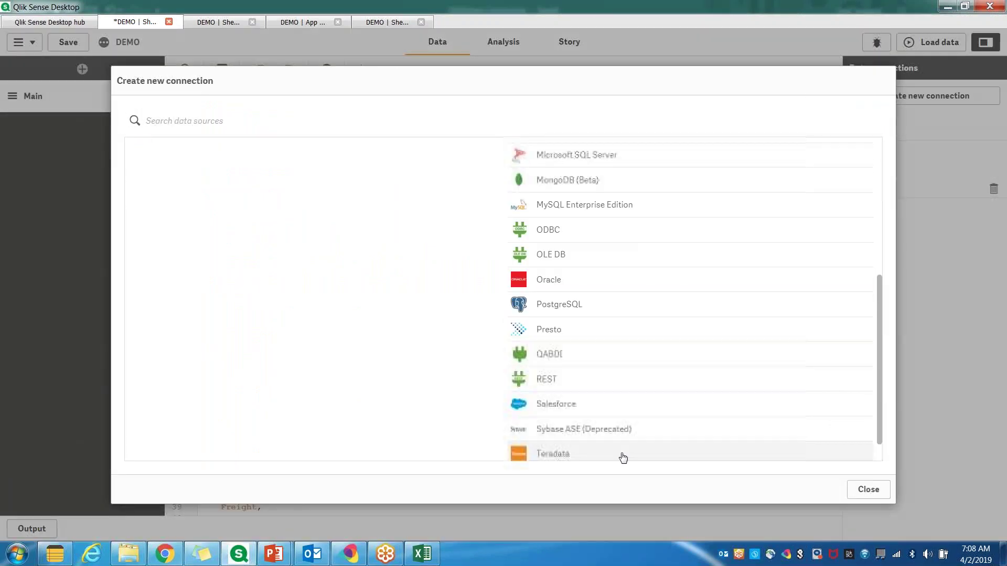
{"action": "scroll", "coordinate": [634, 419], "scroll_direction": "up", "scroll_amount": 5}
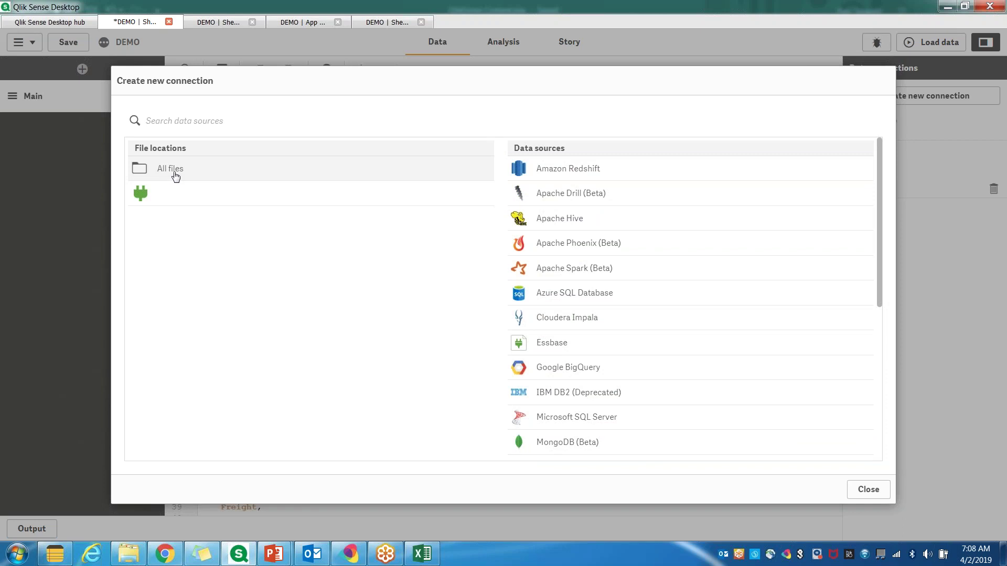
{"action": "left_click", "coordinate": [174, 172]}
{"action": "left_click", "coordinate": [500, 122]}
{"action": "left_click_drag", "start_coordinate": [501, 122], "coordinate": [316, 131]}
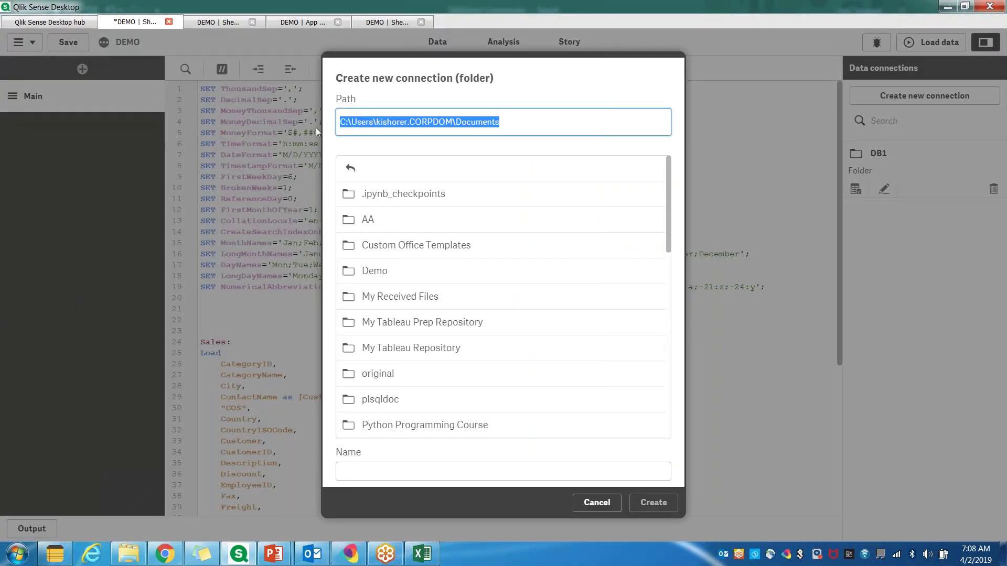
Switch to Windows Explorer, open the DB1 folder inside QlikView Training's Data folder, and copy its full path.
{"action": "left_click", "coordinate": [135, 554]}
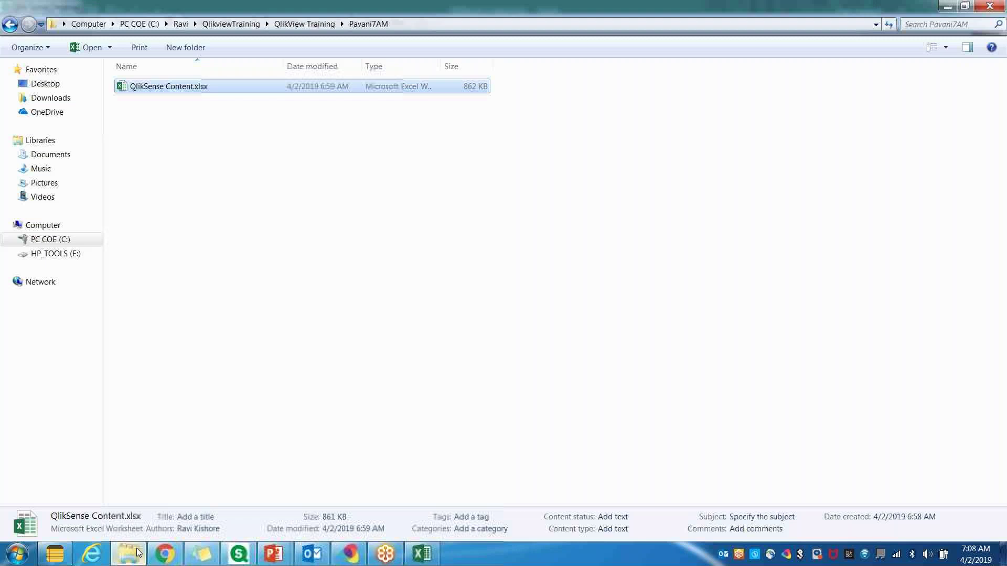
{"action": "key", "text": "BackSpace"}
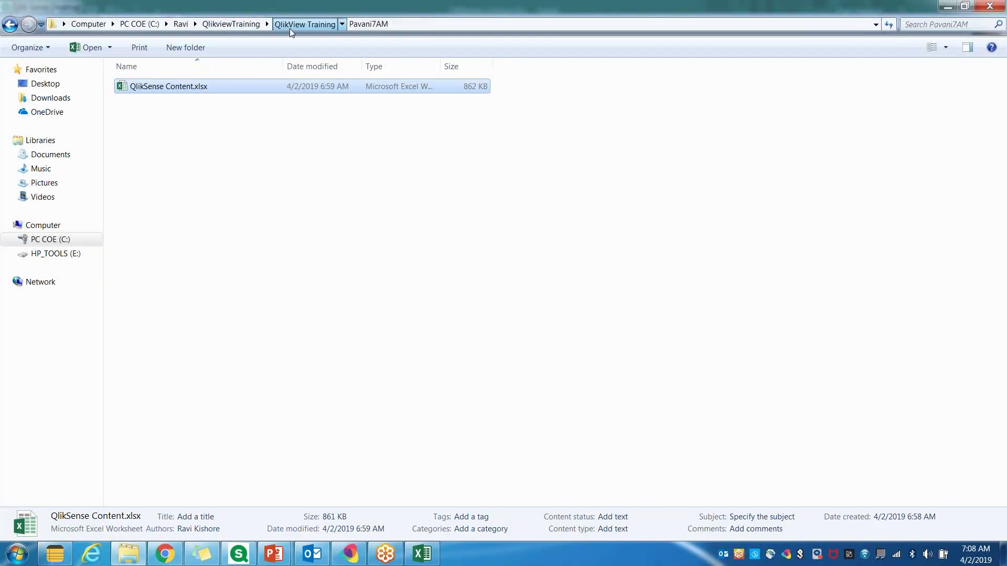
{"action": "key", "text": "d"}
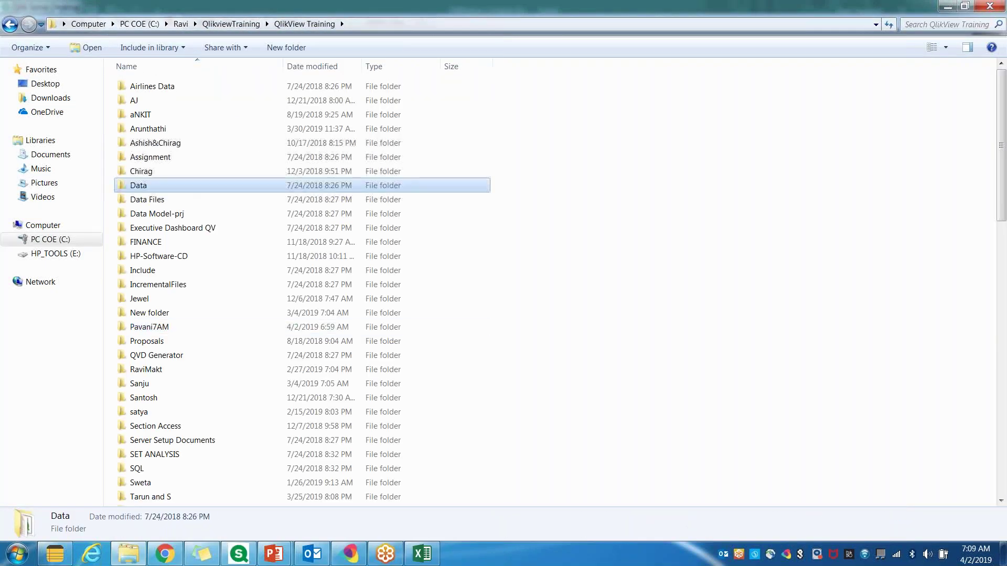
{"action": "key", "text": "Return"}
{"action": "double_click", "coordinate": [149, 99]}
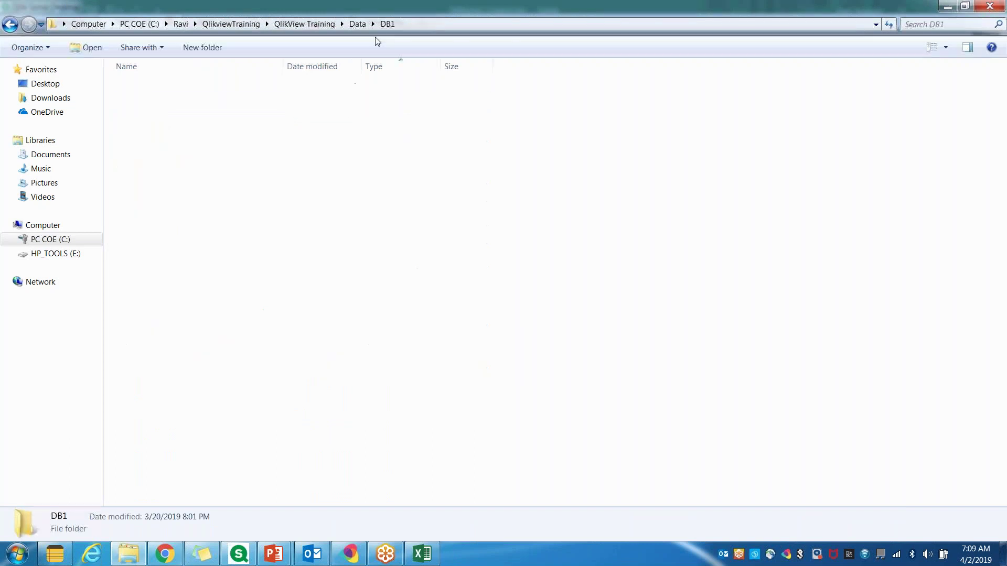
{"action": "left_click", "coordinate": [397, 25]}
{"action": "key", "text": "ctrl+c"}
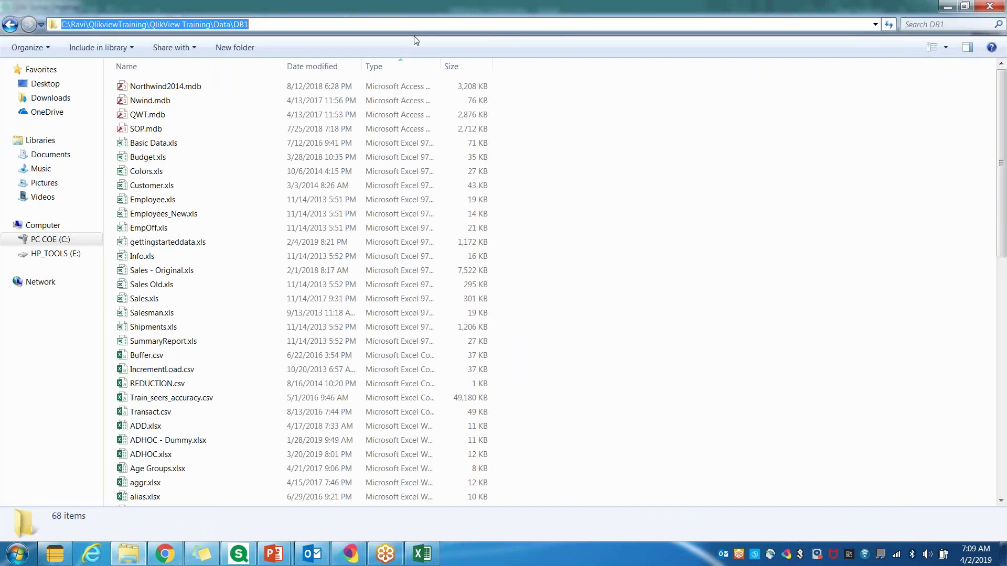
Switch back to Qlik Sense Desktop and replace the folder connection's path with the copied DB1 path.
{"action": "key", "text": "alt+Tab"}
{"action": "left_click", "coordinate": [647, 123]}
{"action": "left_click_drag", "start_coordinate": [647, 122], "coordinate": [309, 119]}
{"action": "key", "text": "ctrl+v"}
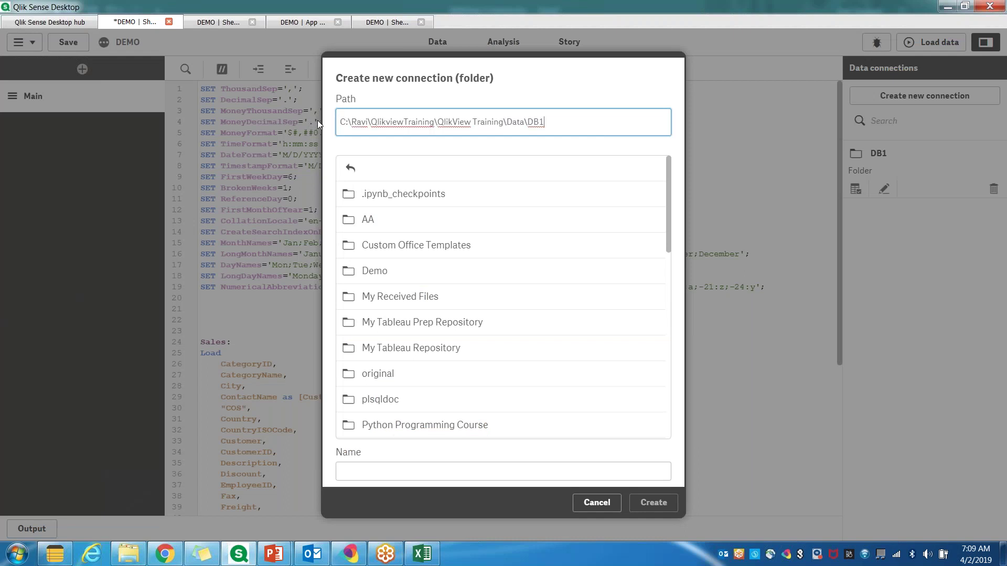
Name the folder connection Data and create it.
{"action": "left_click", "coordinate": [394, 471]}
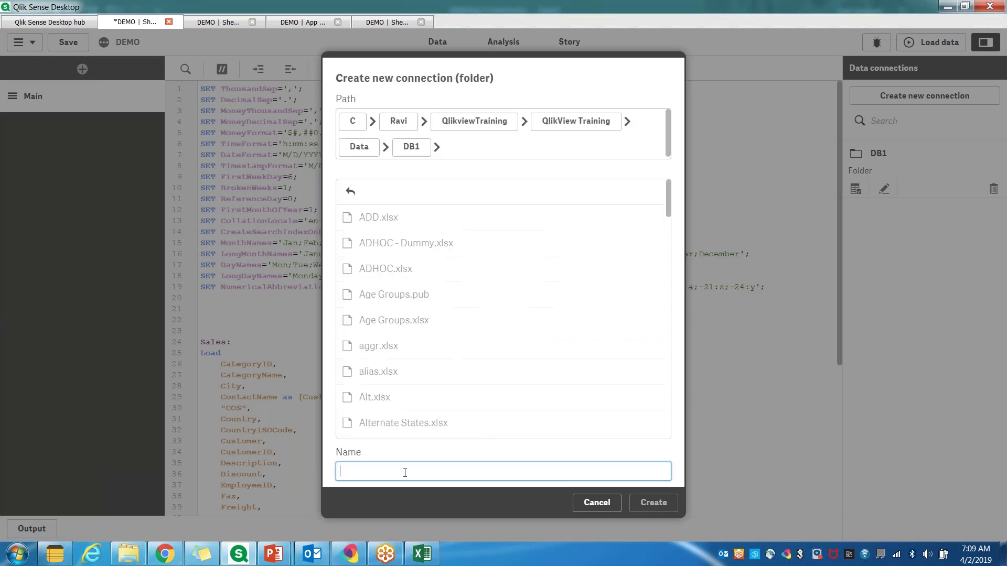
{"action": "type", "text": "DB1"}
{"action": "key", "text": "BackSpace"}
{"action": "key", "text": "BackSpace"}
{"action": "type", "text": "ata"}
{"action": "left_click", "coordinate": [478, 148]}
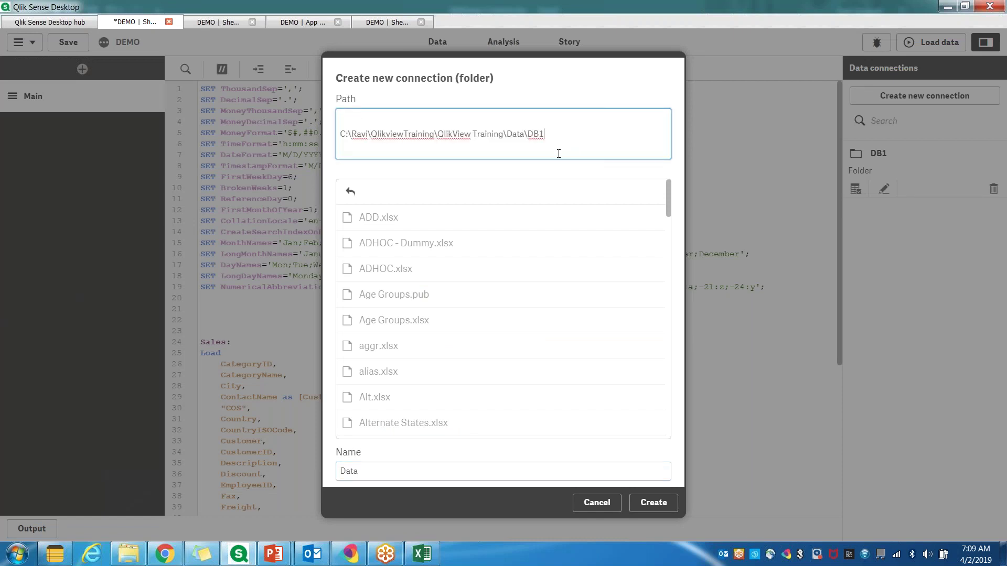
{"action": "left_click", "coordinate": [653, 503]}
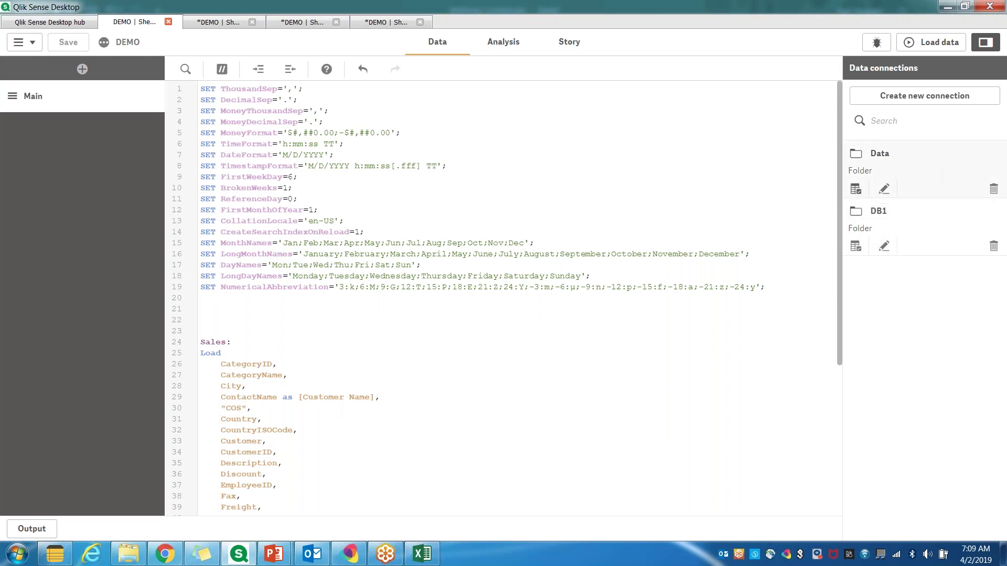
Choose gettingstarteddata.xls from the Data connection as the file to load data from.
{"action": "left_click", "coordinate": [856, 188]}
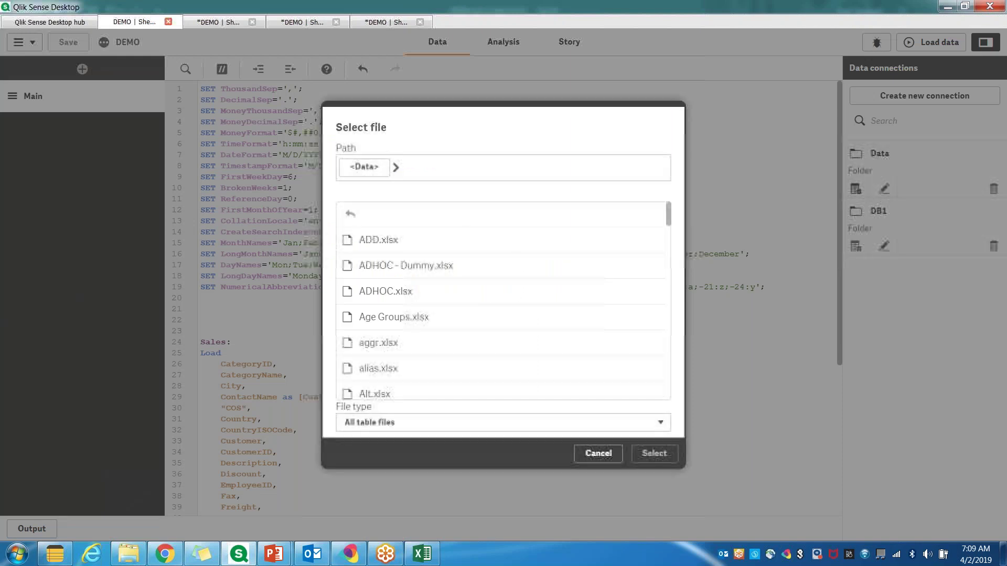
{"action": "scroll", "coordinate": [454, 388], "scroll_direction": "down", "scroll_amount": 15}
{"action": "scroll", "coordinate": [454, 388], "scroll_direction": "down", "scroll_amount": 10}
{"action": "scroll", "coordinate": [451, 381], "scroll_direction": "down", "scroll_amount": 6}
{"action": "left_click", "coordinate": [430, 277]}
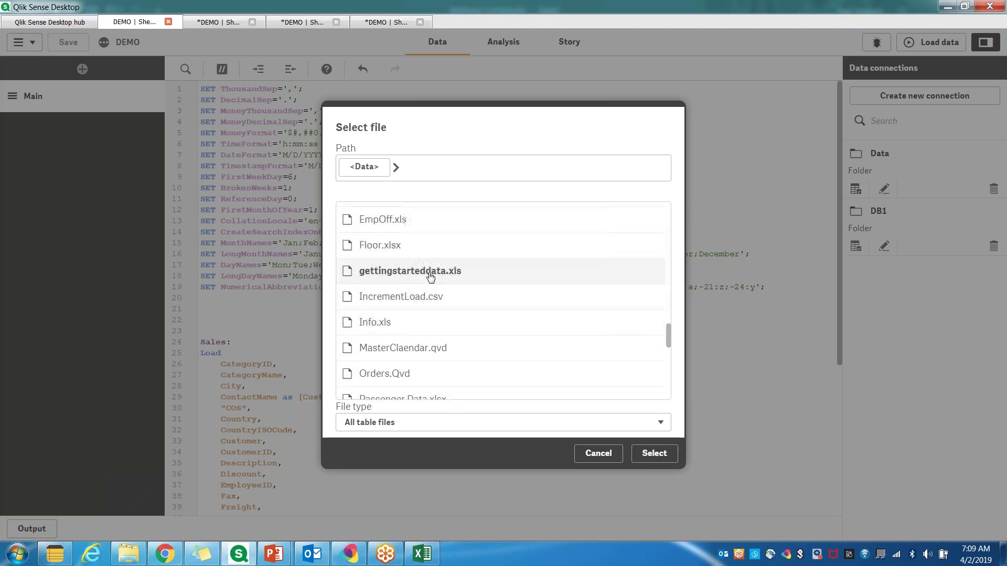
{"action": "left_click", "coordinate": [644, 453]}
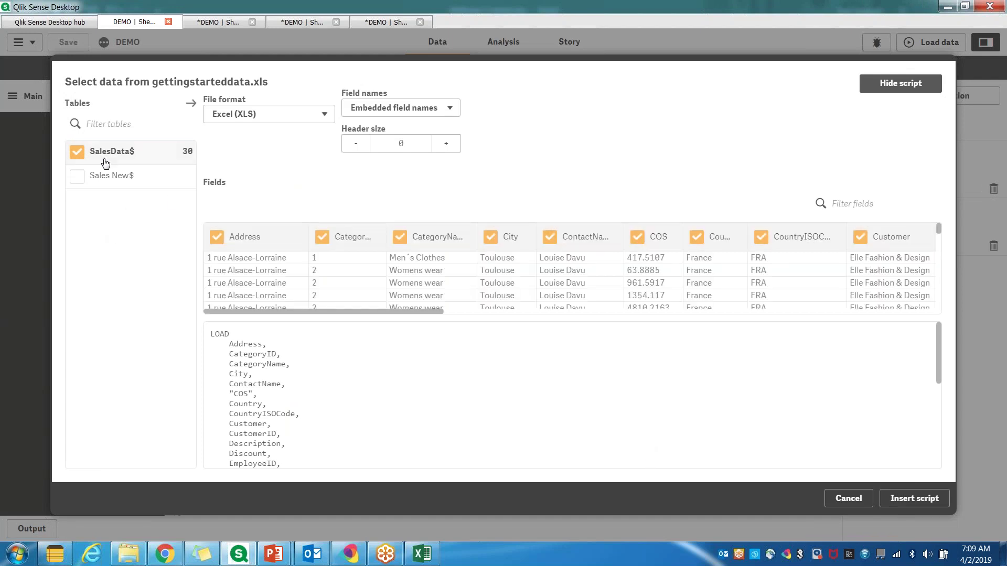
Open gettingstarteddata.xls in Excel from the DB1 folder and look through the rows of the SalesData sheet.
{"action": "left_click", "coordinate": [135, 554]}
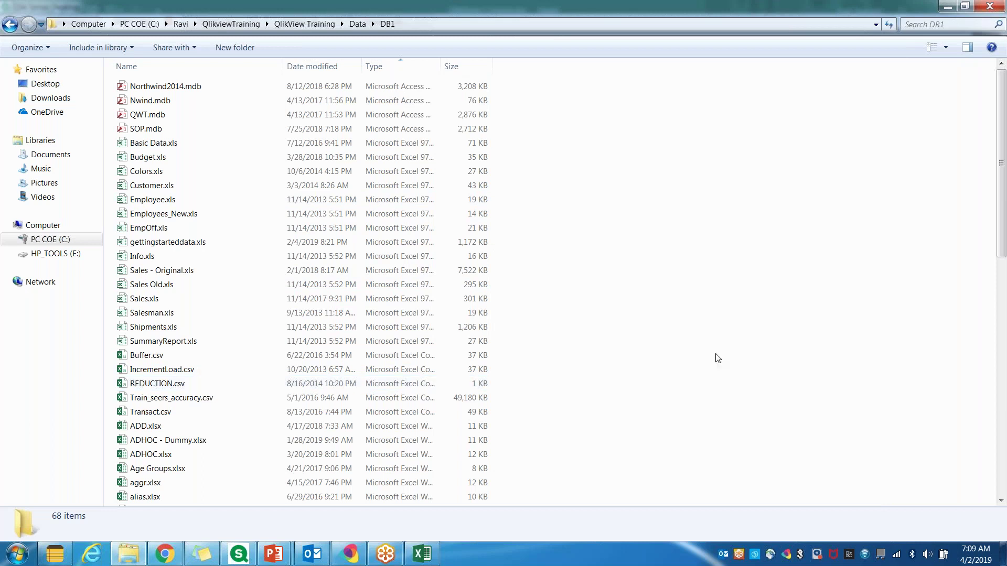
{"action": "left_click", "coordinate": [168, 242]}
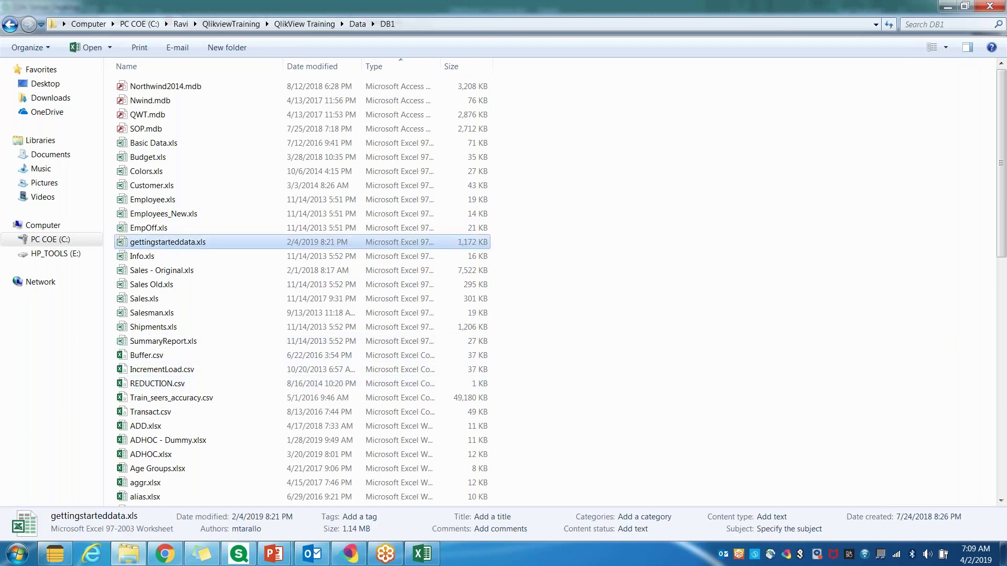
{"action": "key", "text": "alt+Tab"}
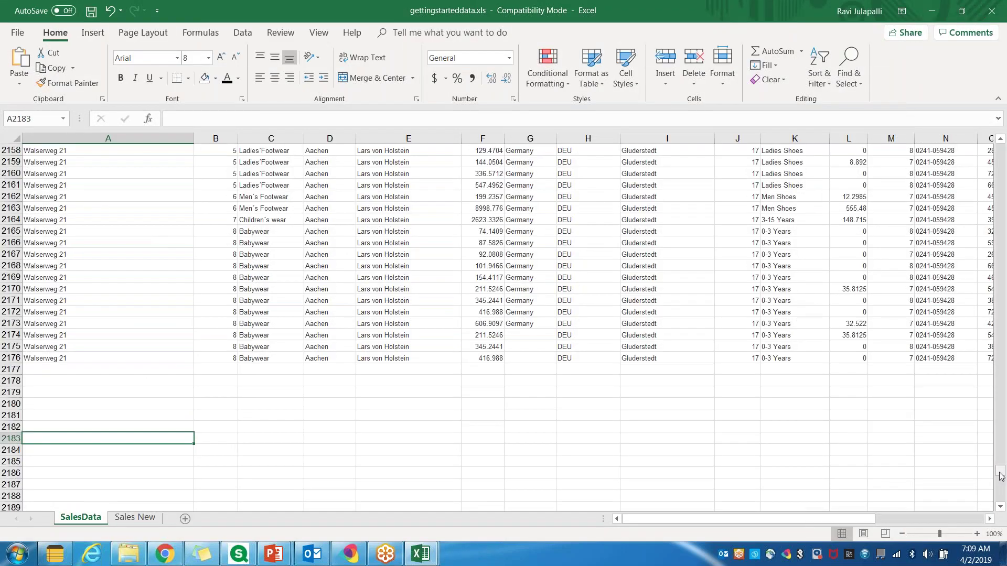
{"action": "left_click_drag", "start_coordinate": [1001, 476], "coordinate": [999, 157]}
{"action": "key", "text": "ctrl+Home"}
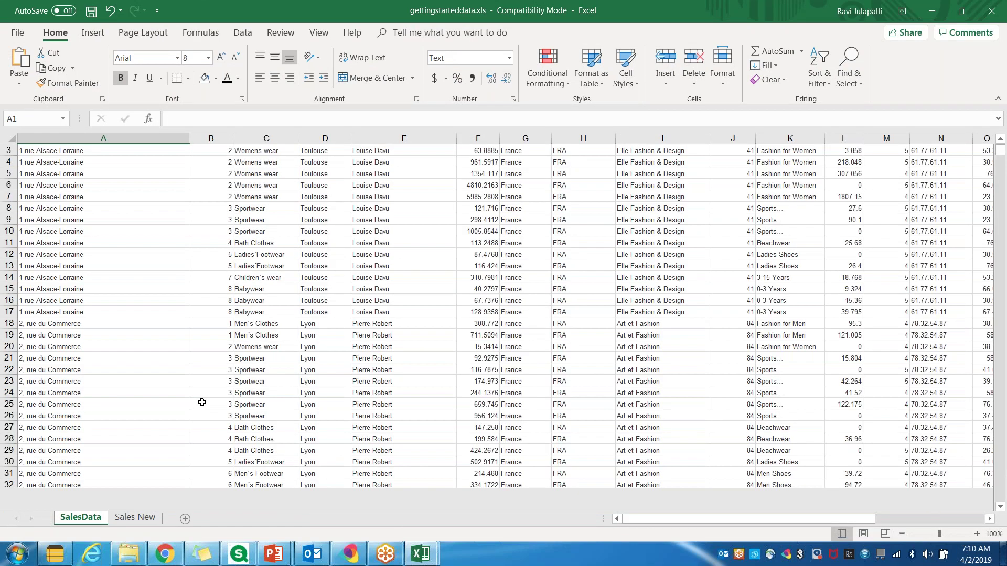
{"action": "left_click", "coordinate": [139, 239]}
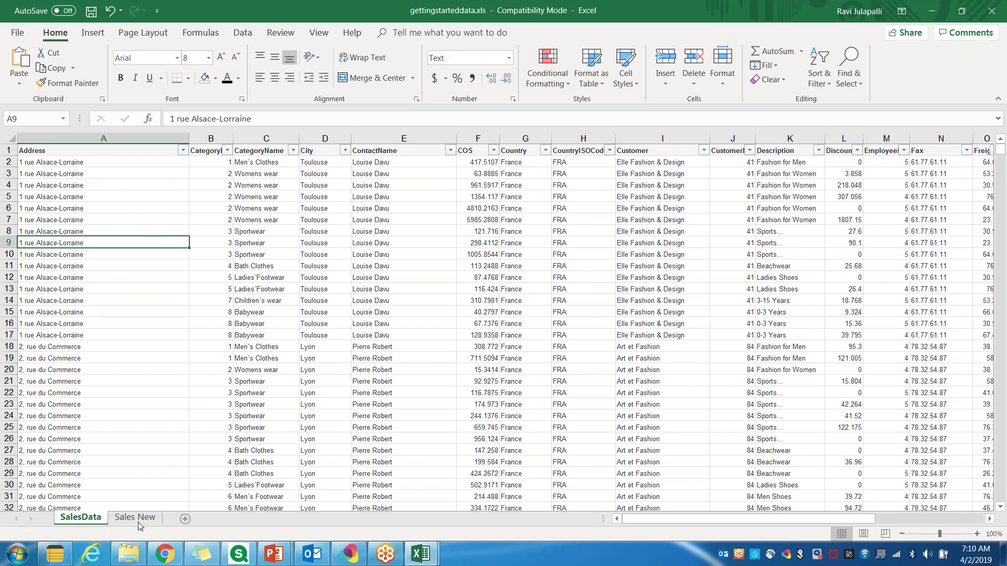
Compare Qlik Sense's SalesData$ table with the Excel sheet and check the full extent of the sheet's data range.
{"action": "left_click", "coordinate": [237, 555]}
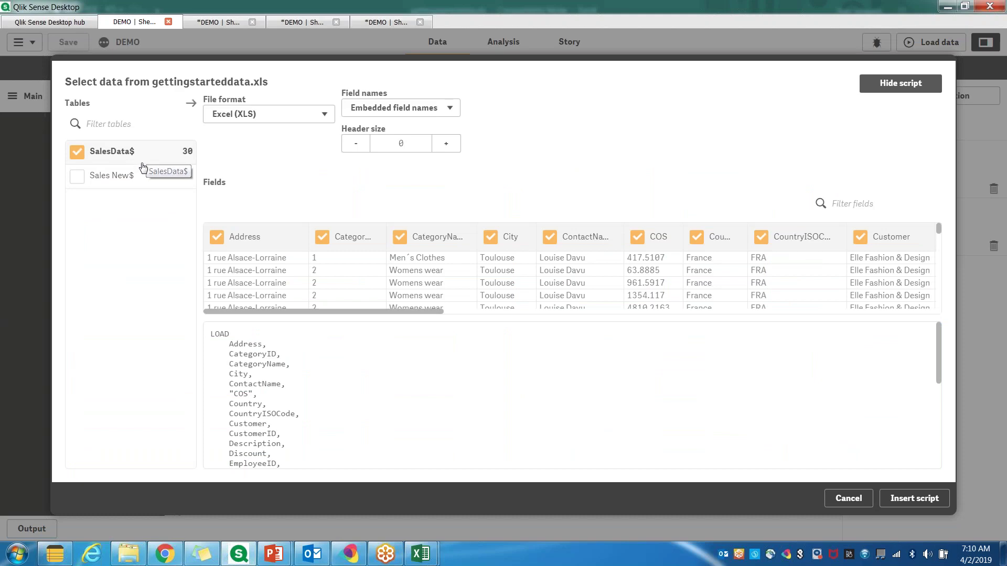
{"action": "key", "text": "alt+Tab"}
{"action": "left_click", "coordinate": [58, 152]}
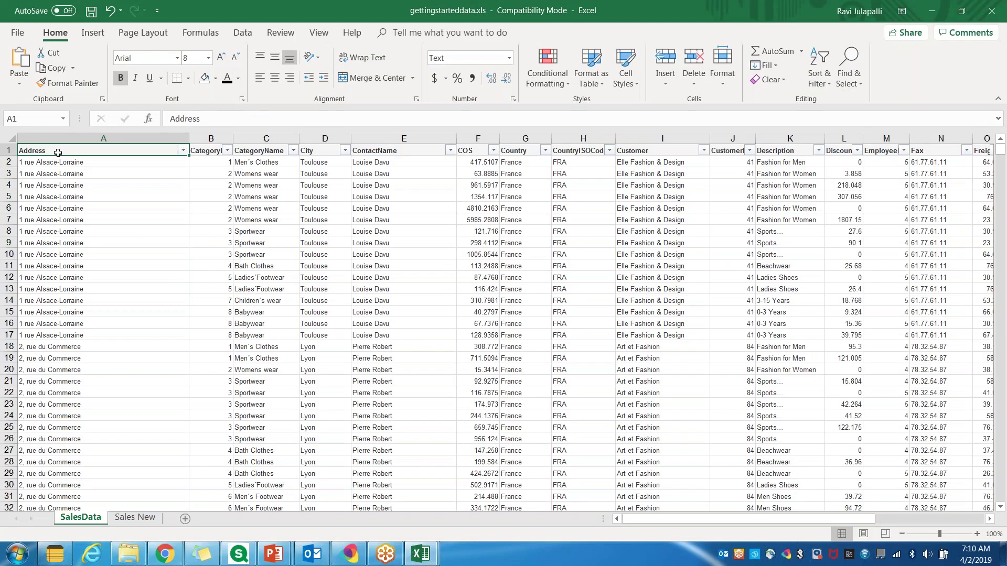
{"action": "key", "text": "ctrl+shift+End"}
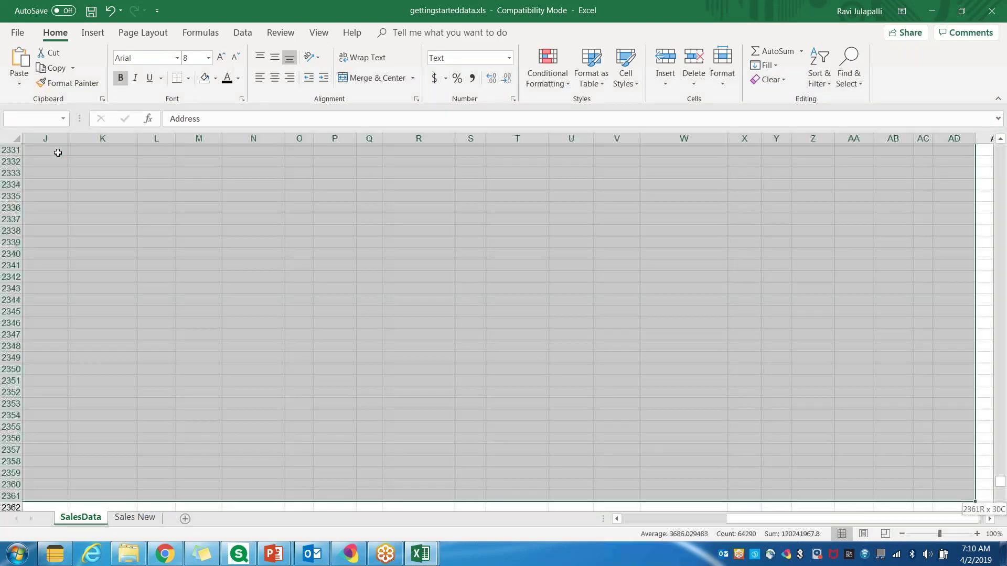
{"action": "key", "text": "ctrl+Home"}
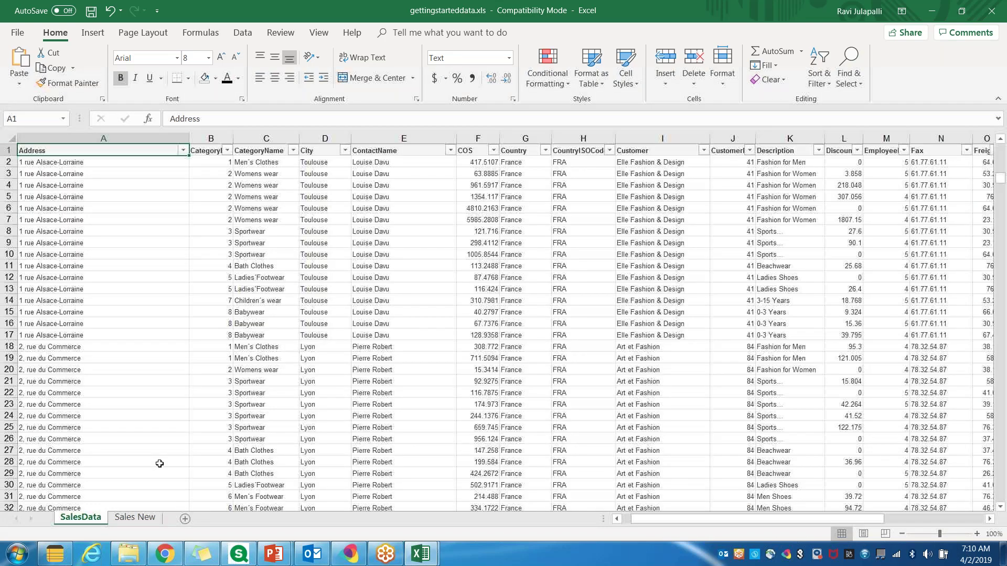
Check the field names in the Qlik Sense preview against the header row of the SalesData sheet in Excel.
{"action": "key", "text": "alt+Tab"}
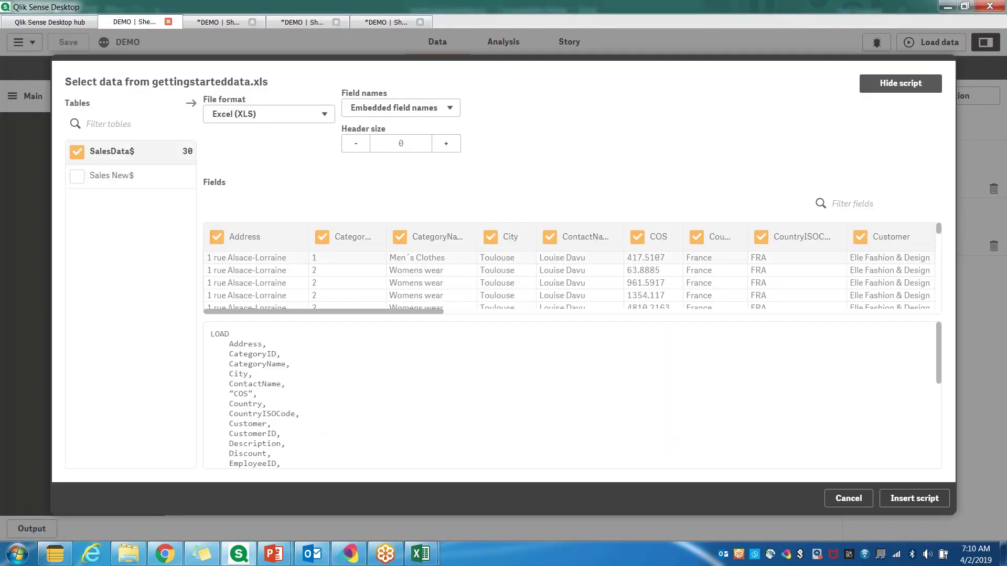
{"action": "key", "text": "alt+Tab"}
{"action": "left_click", "coordinate": [123, 167]}
{"action": "key", "text": "Up"}
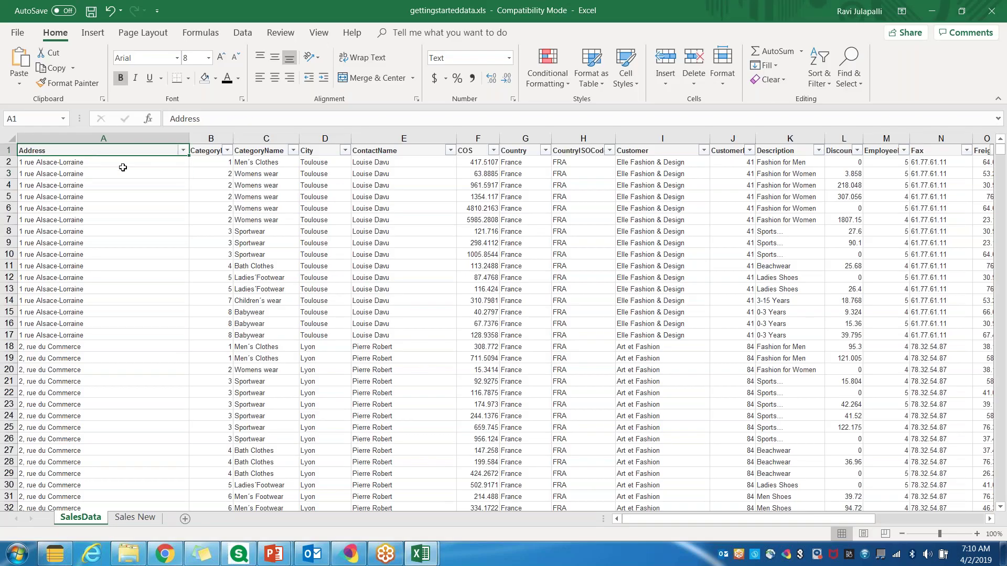
Back in Qlik Sense, exclude the Address field from the SalesData$ table and rename the ContactName field to Customer Name.
{"action": "key", "text": "alt+Tab"}
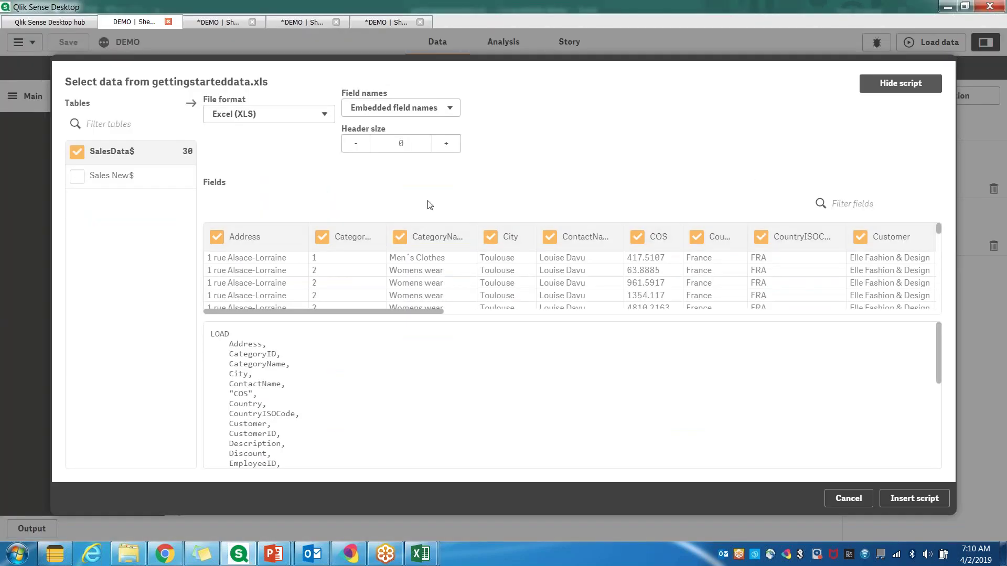
{"action": "left_click", "coordinate": [216, 237]}
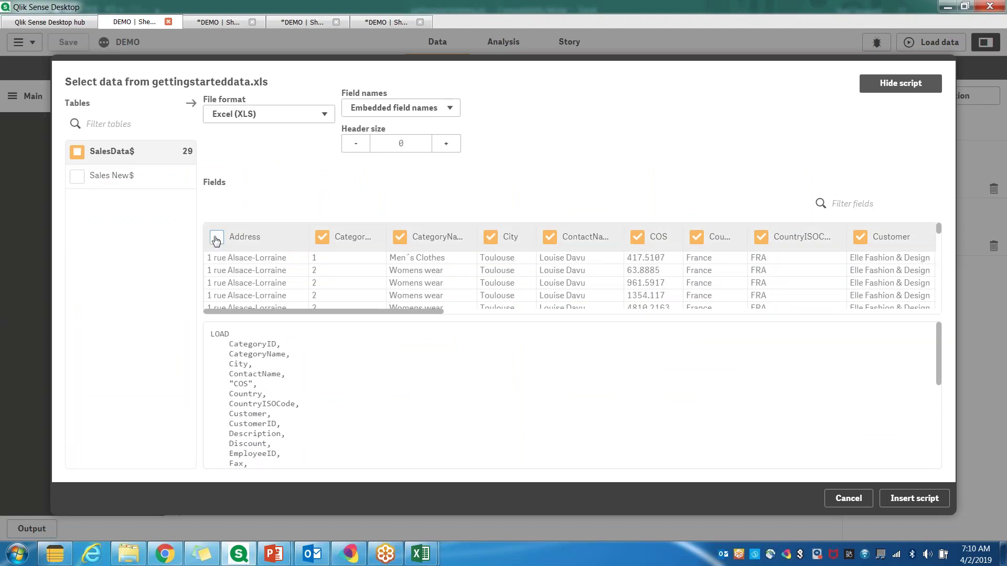
{"action": "left_click", "coordinate": [577, 238]}
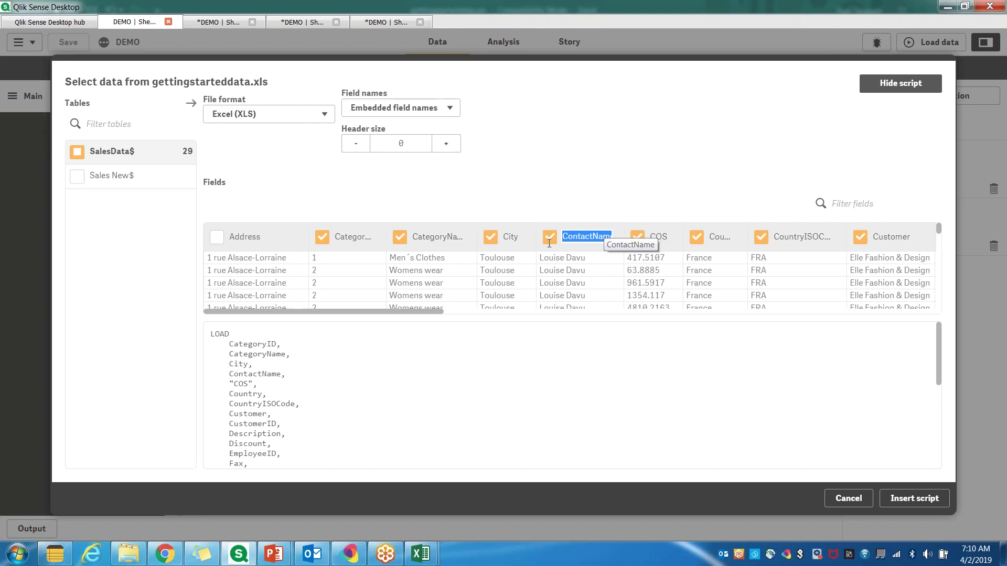
{"action": "type", "text": "Customer"}
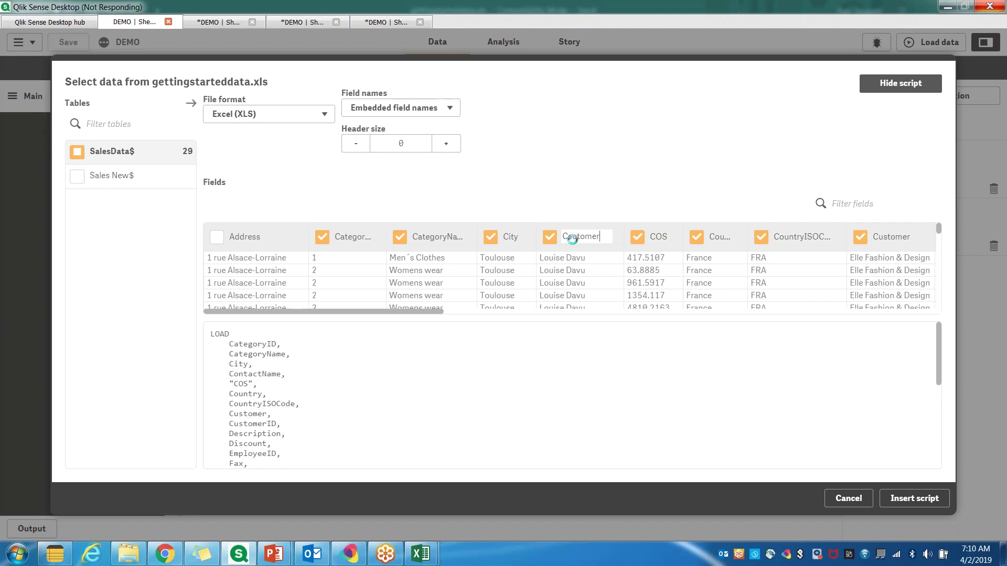
{"action": "left_click", "coordinate": [576, 240]}
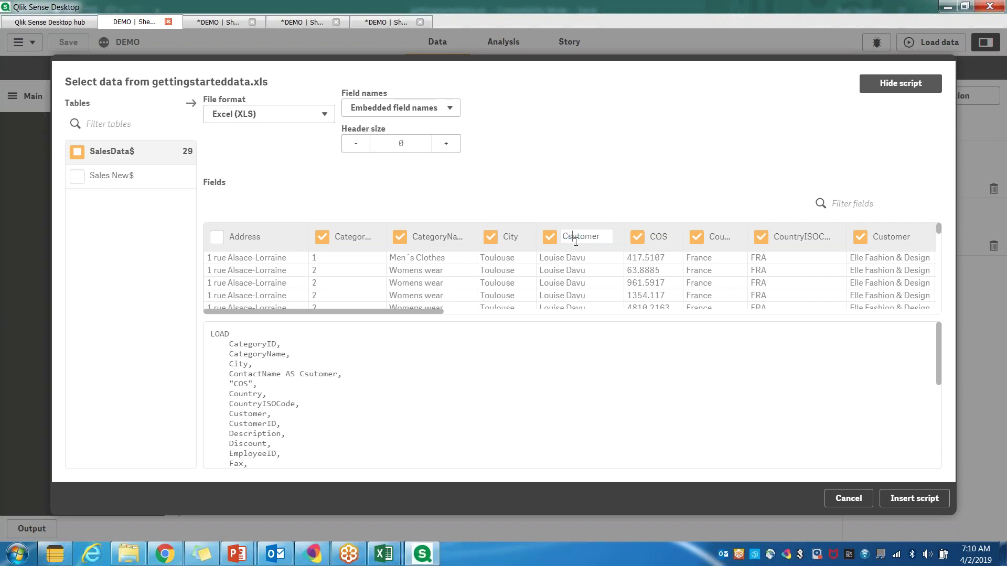
{"action": "key", "text": "BackSpace"}
{"action": "type", "text": "NAme"}
{"action": "key", "text": "BackSpace"}
{"action": "type", "text": "am"}
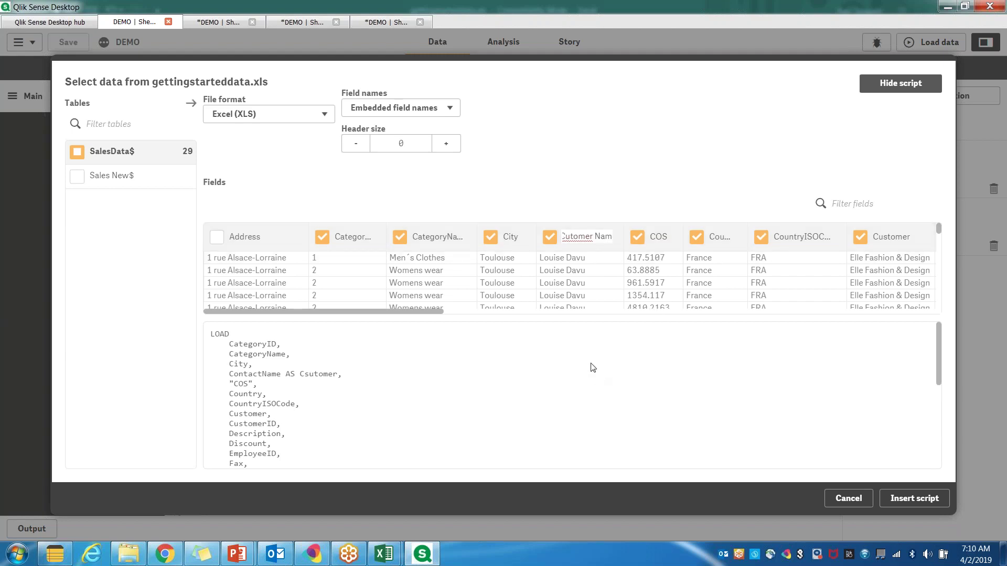
{"action": "left_click", "coordinate": [571, 236]}
{"action": "type", "text": "s"}
{"action": "left_click", "coordinate": [623, 383]}
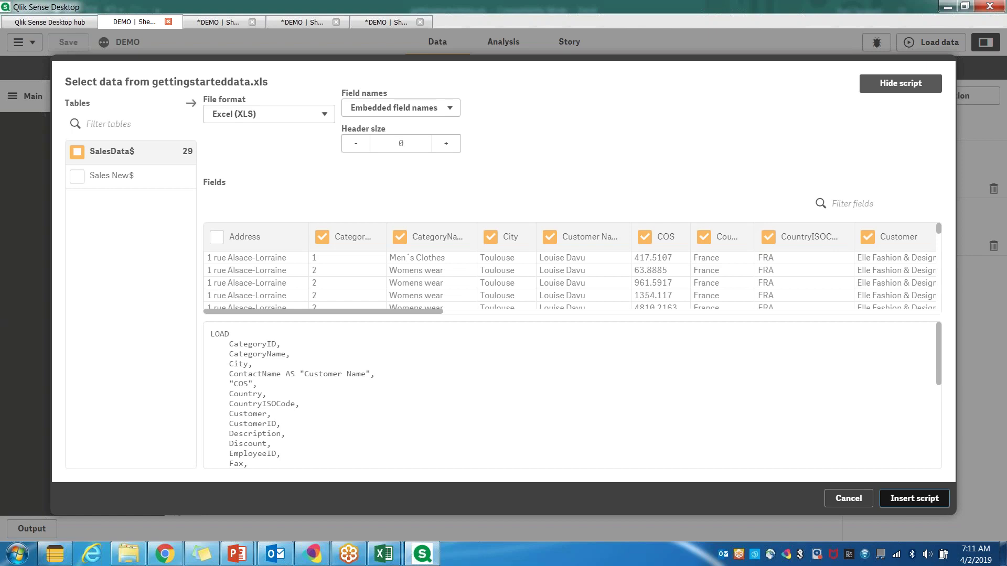
Insert the SalesData$ load script and look through it together with the older load statements in the editor.
{"action": "left_click", "coordinate": [913, 498]}
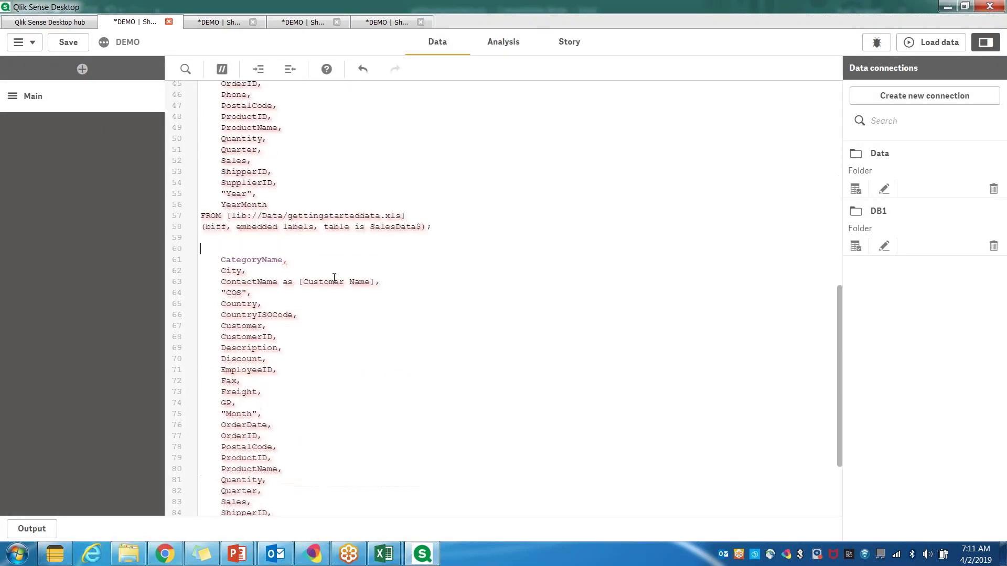
{"action": "scroll", "coordinate": [336, 270], "scroll_direction": "up", "scroll_amount": 3}
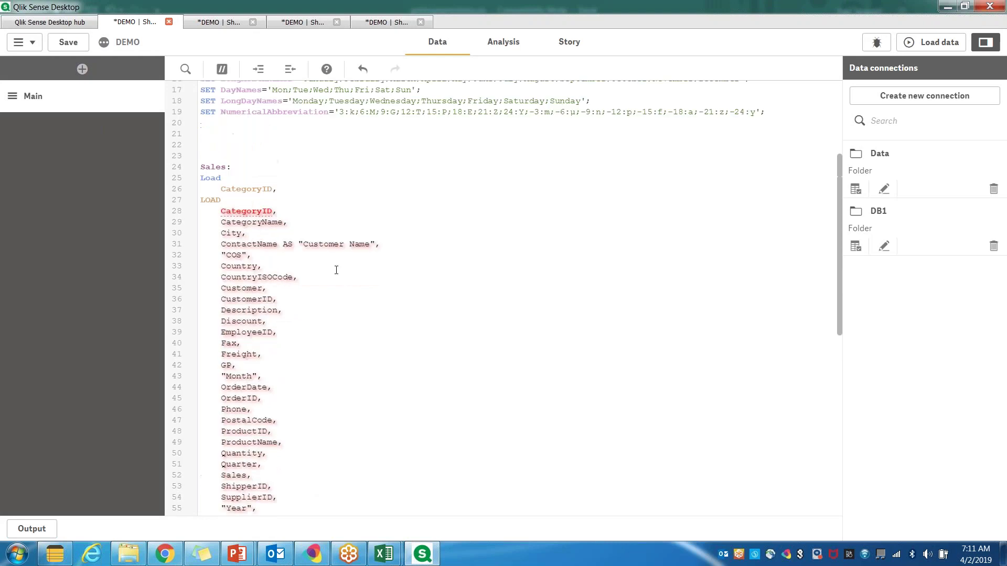
{"action": "left_click", "coordinate": [228, 189]}
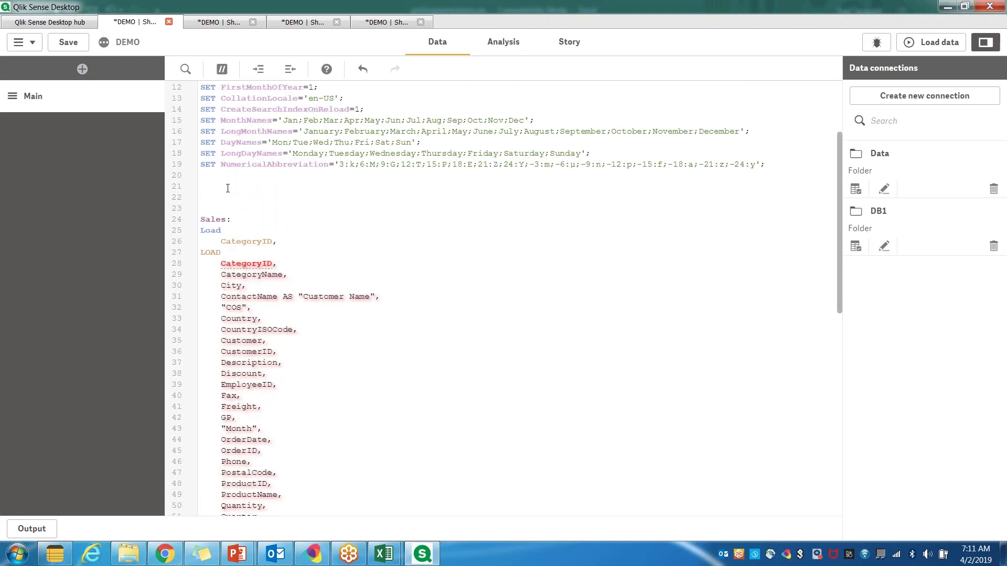
{"action": "scroll", "coordinate": [257, 225], "scroll_direction": "down", "scroll_amount": 2}
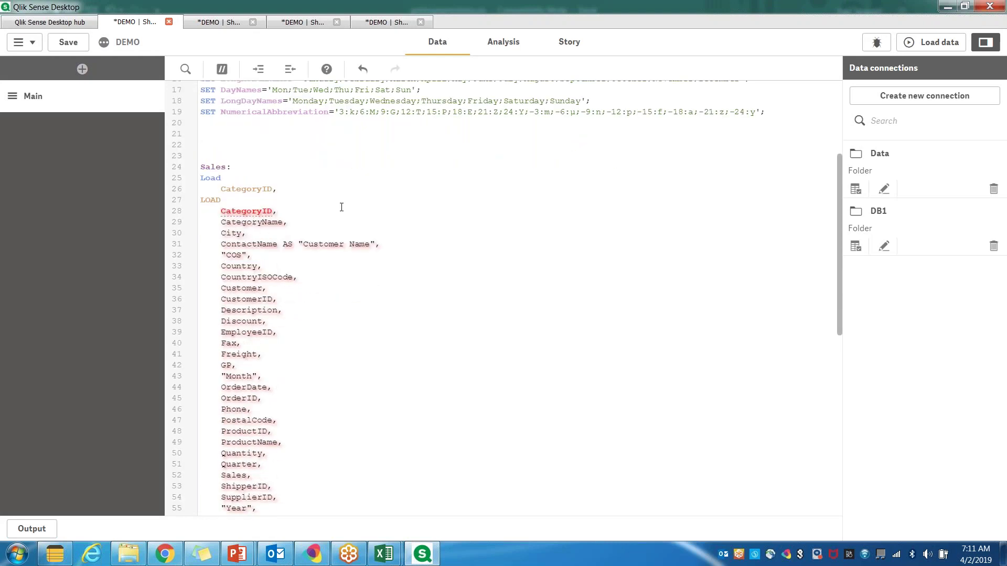
{"action": "scroll", "coordinate": [260, 229], "scroll_direction": "down", "scroll_amount": 5}
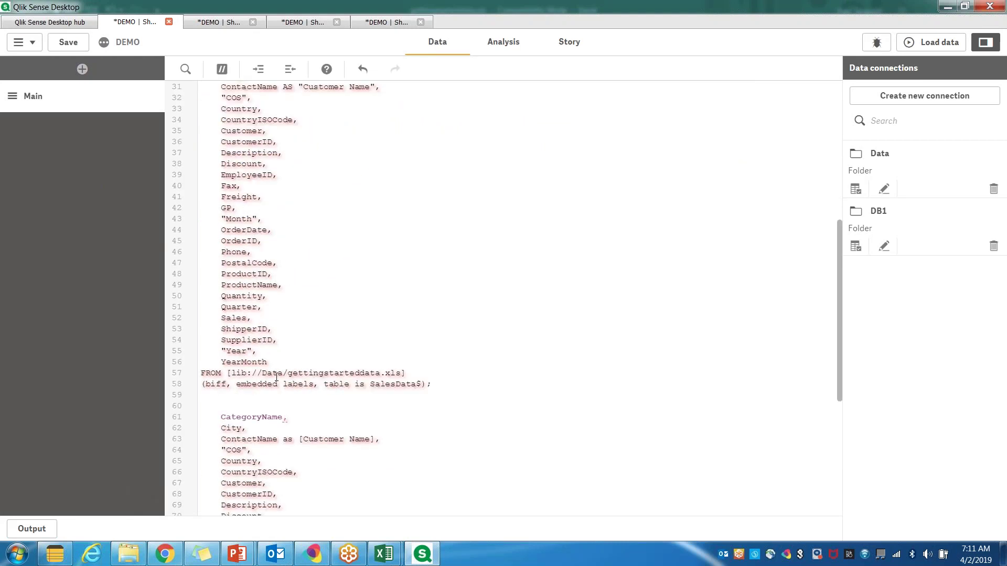
{"action": "scroll", "coordinate": [276, 378], "scroll_direction": "down", "scroll_amount": 3}
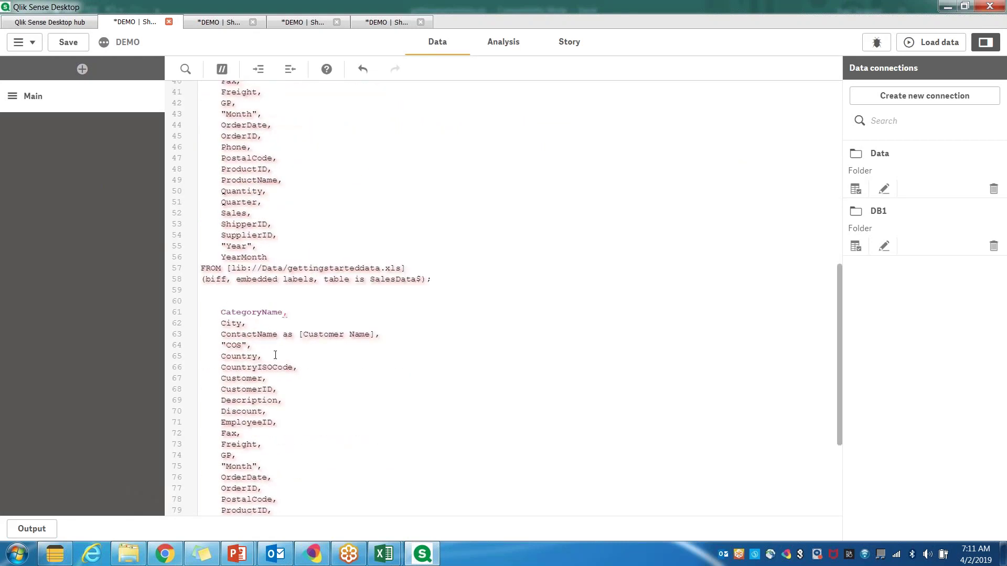
Delete all the load statements below the SET variables, including the Sales label and the leftover field lists.
{"action": "scroll", "coordinate": [221, 325], "scroll_direction": "up", "scroll_amount": 10}
{"action": "left_click", "coordinate": [216, 198]}
{"action": "left_click_drag", "start_coordinate": [205, 197], "coordinate": [440, 474]}
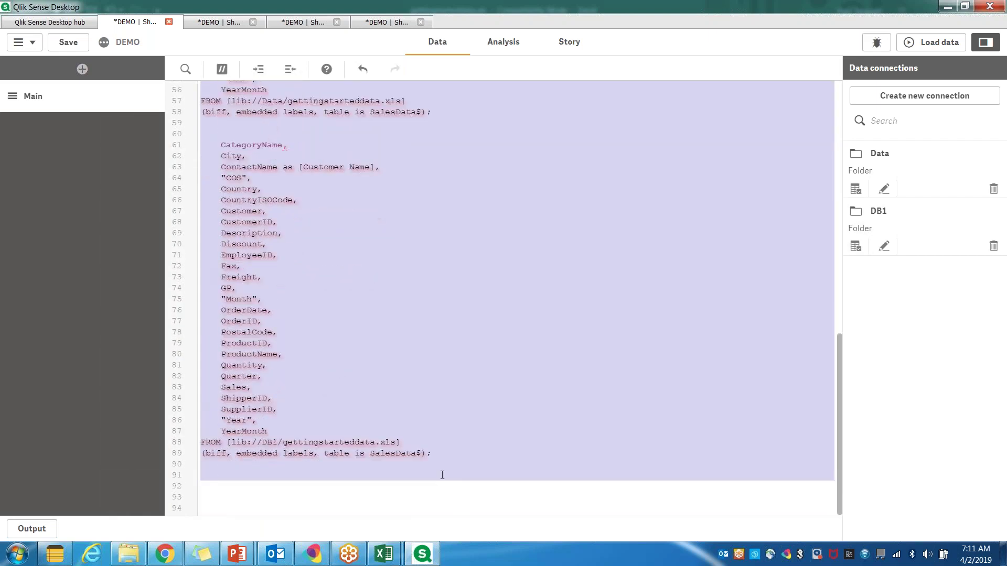
{"action": "key", "text": "Delete"}
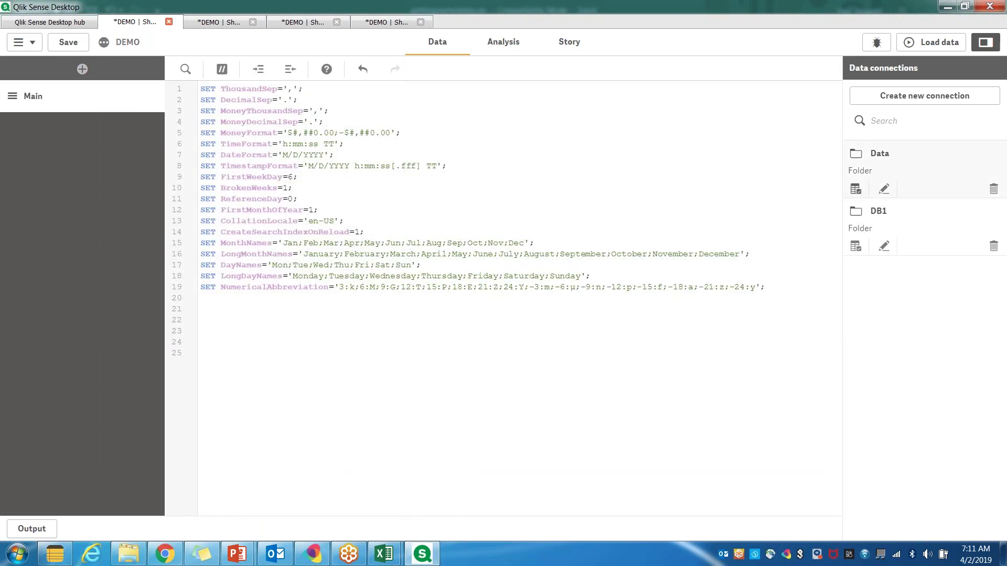
Select gettingstarteddata.xls from the Data connection as the source file for a fresh load script.
{"action": "left_click", "coordinate": [855, 188]}
{"action": "scroll", "coordinate": [445, 362], "scroll_direction": "down", "scroll_amount": 10}
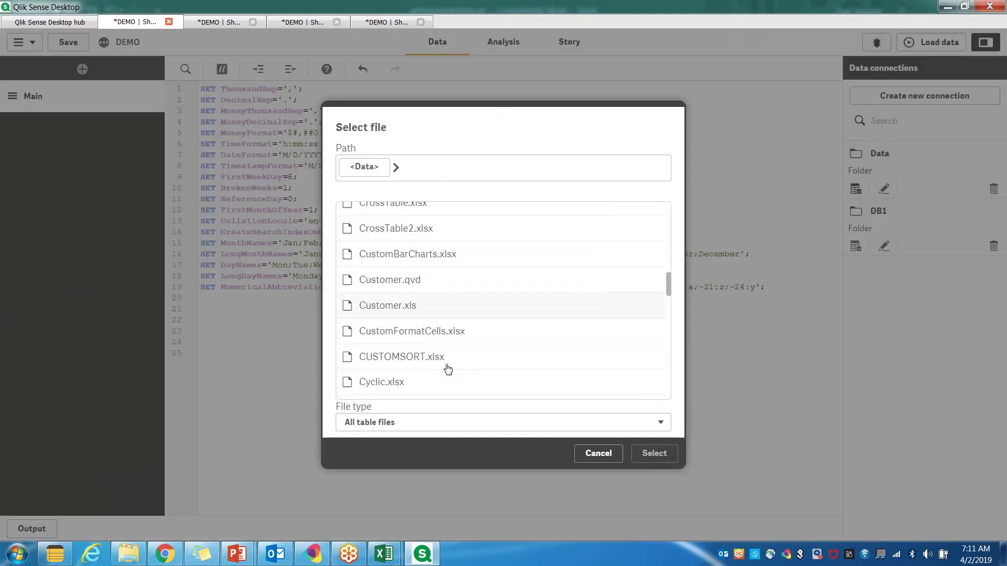
{"action": "scroll", "coordinate": [451, 370], "scroll_direction": "down", "scroll_amount": 8}
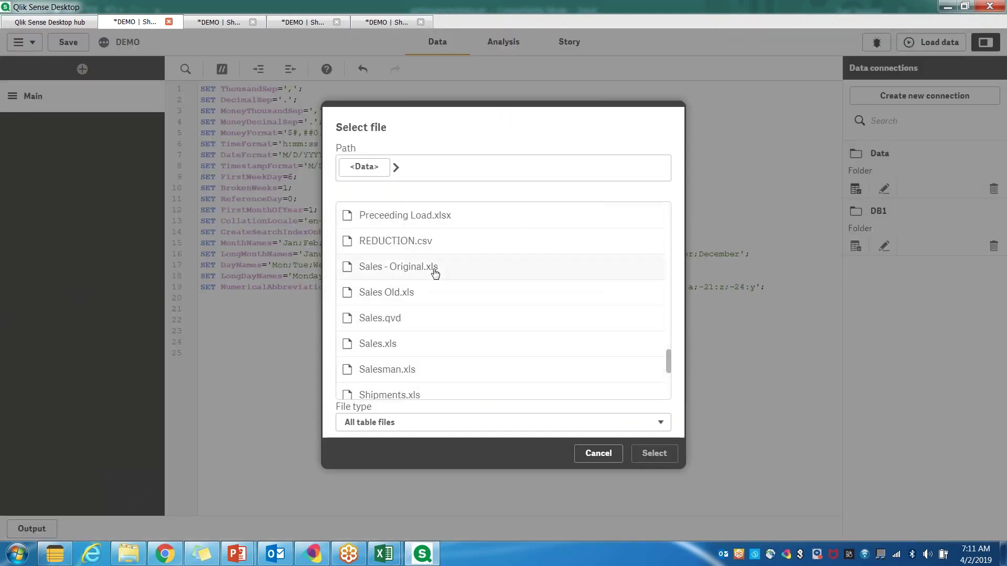
{"action": "scroll", "coordinate": [412, 245], "scroll_direction": "up", "scroll_amount": 3}
{"action": "left_click", "coordinate": [407, 222]}
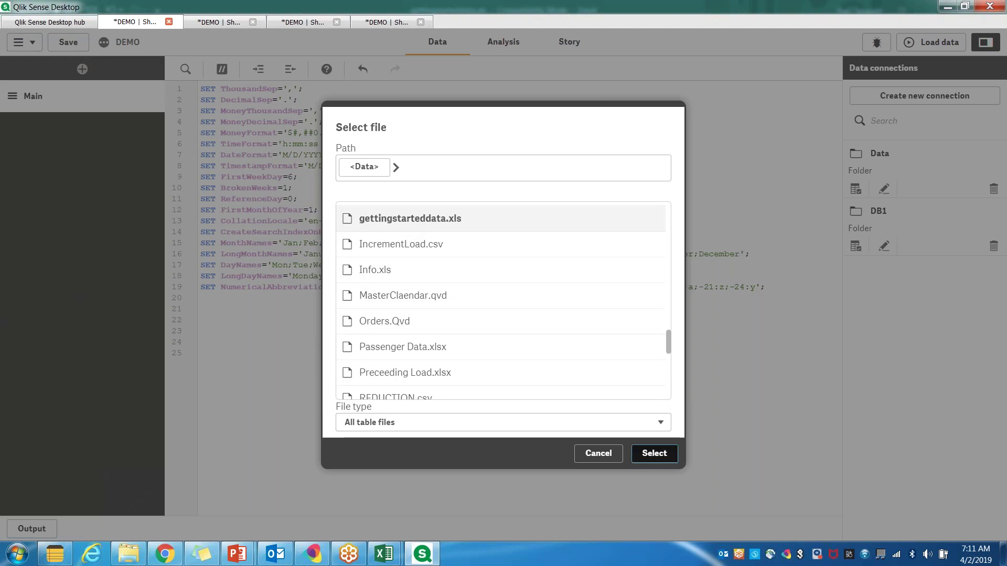
{"action": "left_click", "coordinate": [650, 453]}
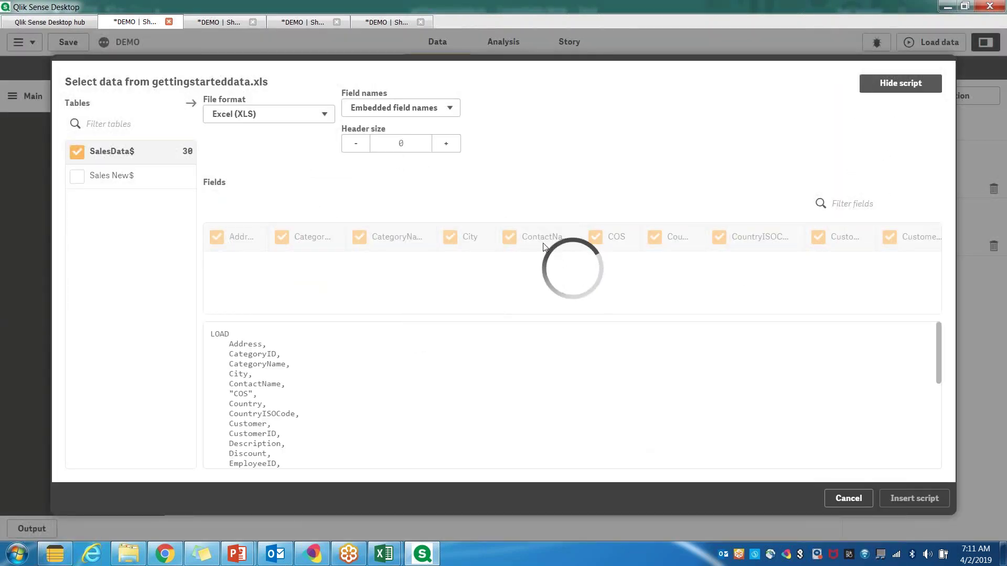
Rename the ContactName field to Customer Name, keep all SalesData$ fields included, and insert the load script.
{"action": "left_click", "coordinate": [583, 237]}
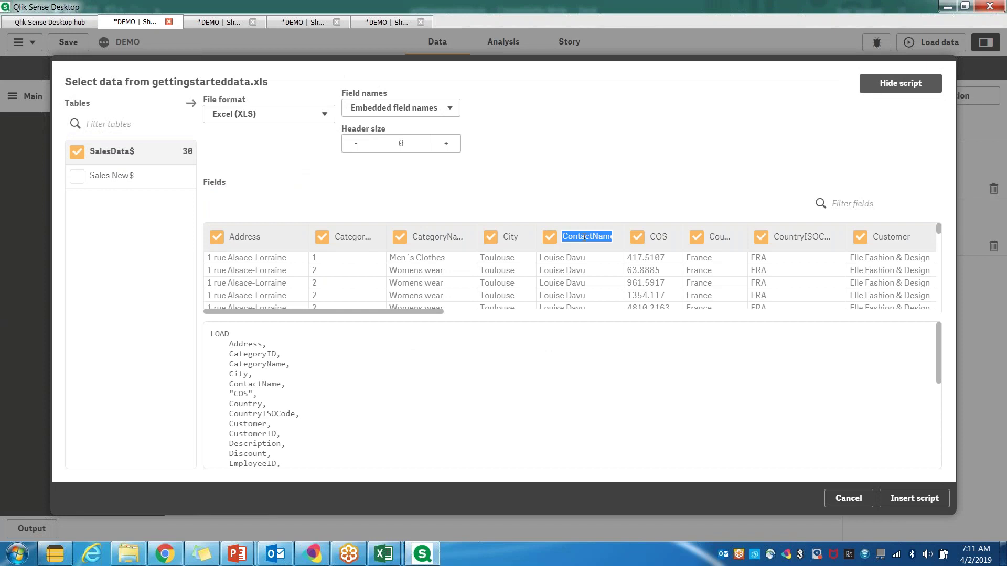
{"action": "type", "text": "Cust"}
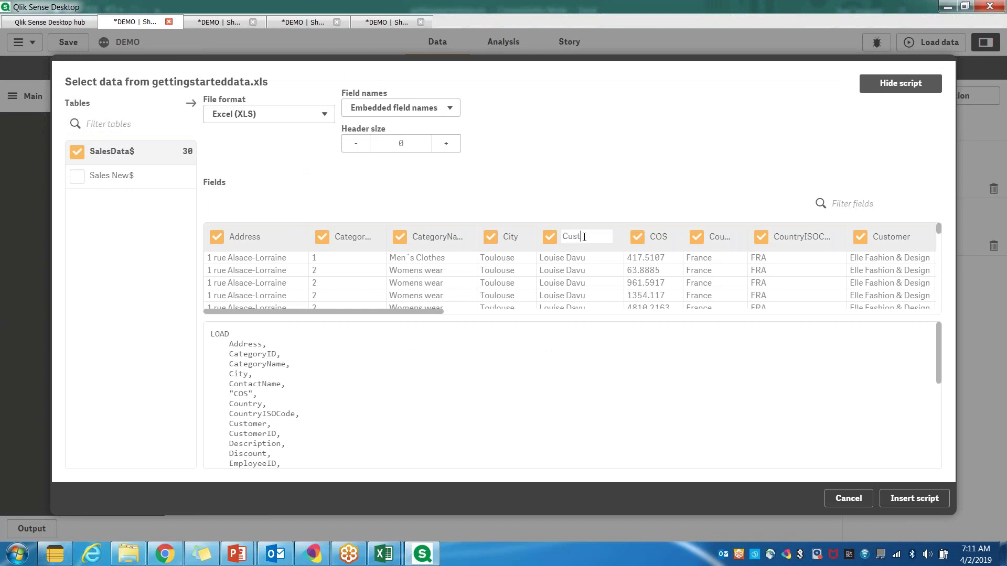
{"action": "type", "text": "omer Name"}
{"action": "left_click", "coordinate": [914, 498]}
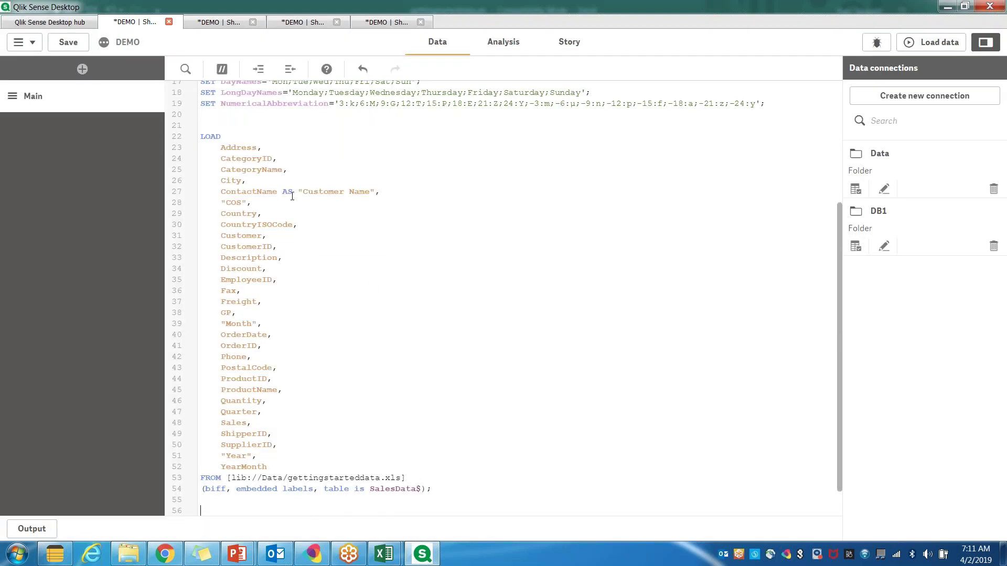
Examine the inserted LOAD statement: the ContactName alias, the field list, and the FROM clause with the file path.
{"action": "left_click_drag", "start_coordinate": [225, 194], "coordinate": [379, 193]}
{"action": "left_click", "coordinate": [330, 194]}
{"action": "left_click", "coordinate": [413, 304]}
{"action": "left_click", "coordinate": [209, 157], "text": "shift"}
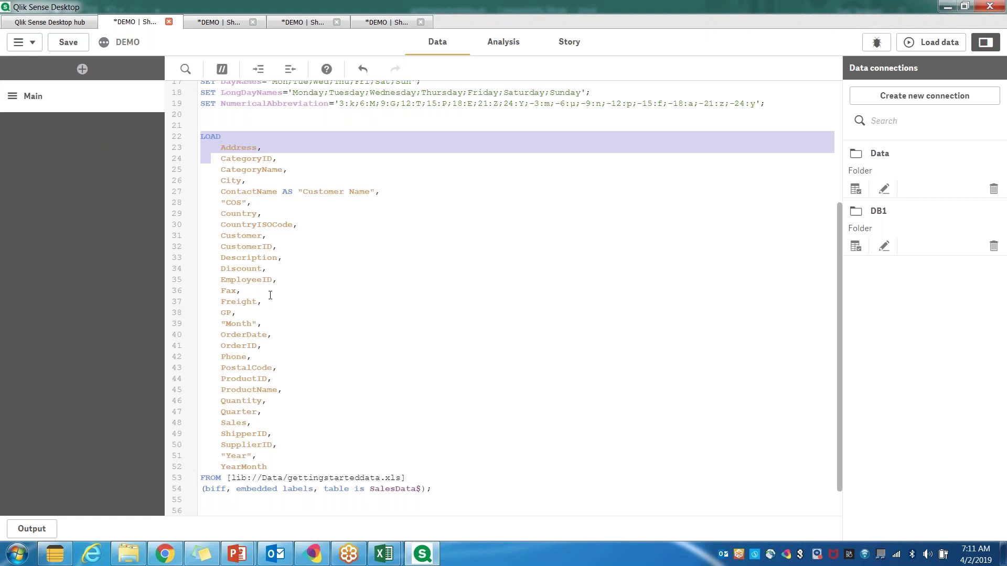
{"action": "left_click", "coordinate": [422, 475], "text": "shift"}
{"action": "left_click", "coordinate": [278, 246]}
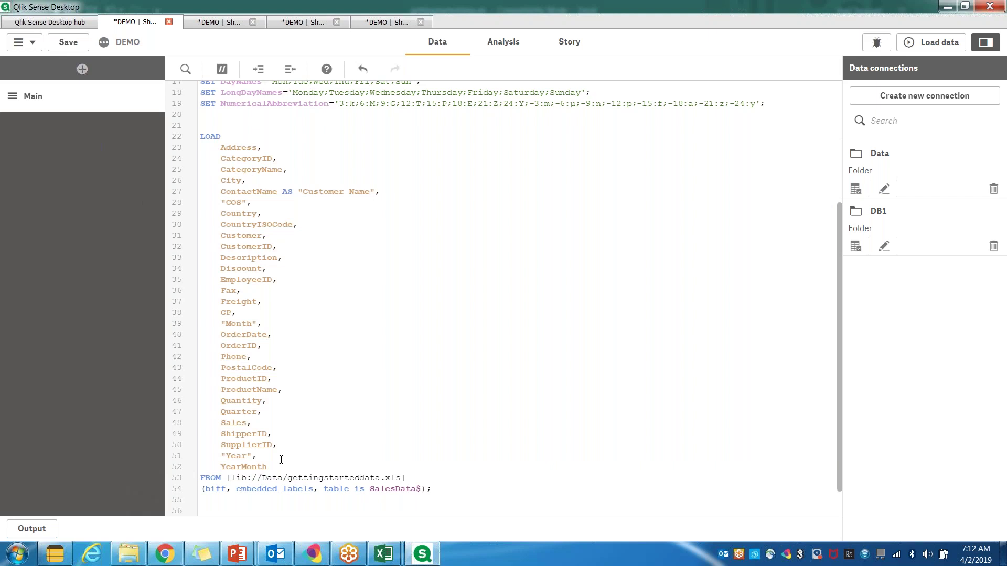
{"action": "left_click_drag", "start_coordinate": [276, 461], "coordinate": [227, 147]}
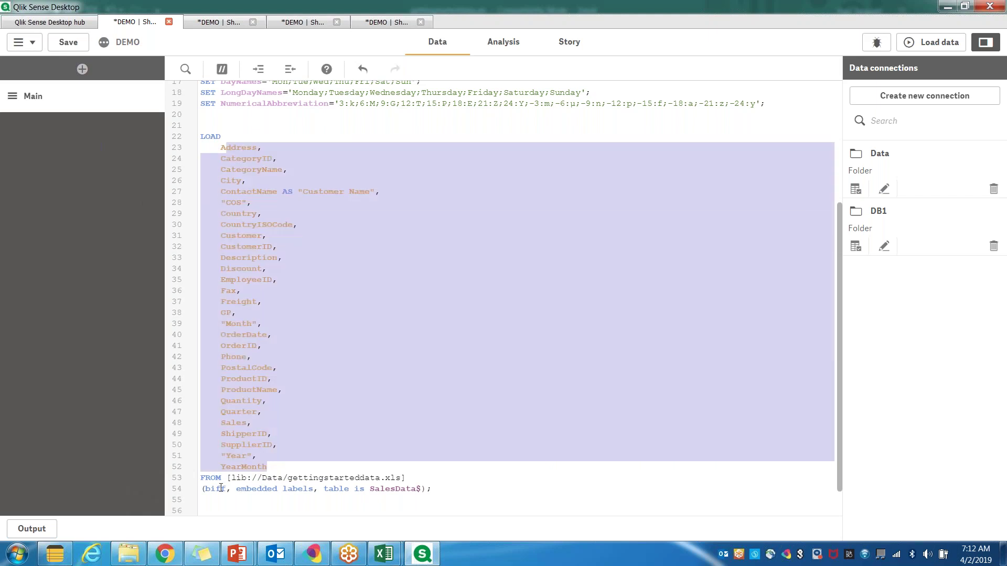
{"action": "left_click", "coordinate": [220, 488]}
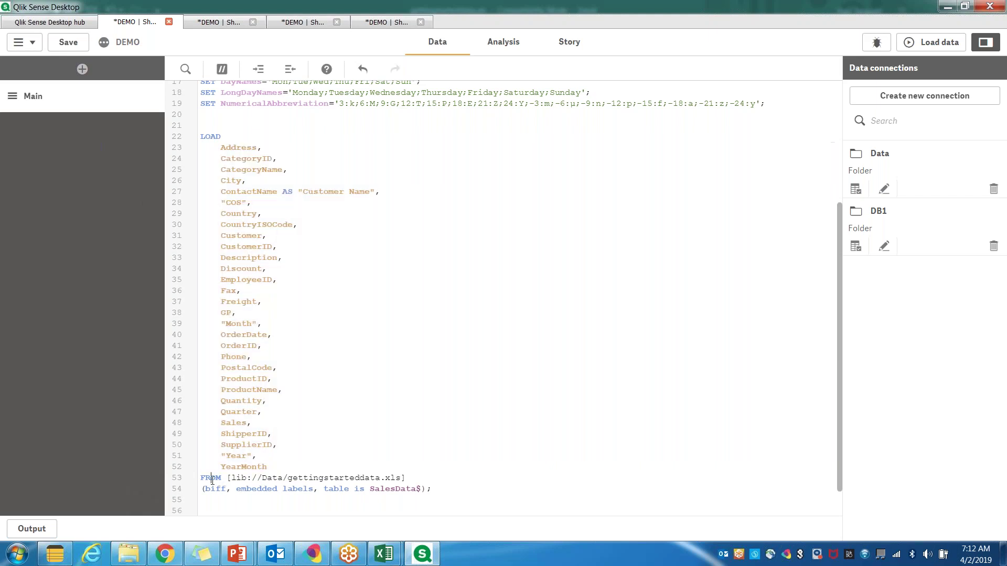
{"action": "left_click", "coordinate": [317, 482], "text": "shift"}
{"action": "left_click", "coordinate": [281, 510]}
Label the table "Sales:" on the line above LOAD and look over its field list, including OrderDate.
{"action": "left_click", "coordinate": [220, 125]}
{"action": "type", "text": "Sales:"}
{"action": "left_click_drag", "start_coordinate": [219, 148], "coordinate": [351, 389]}
{"action": "left_click", "coordinate": [359, 363]}
{"action": "left_click_drag", "start_coordinate": [223, 336], "coordinate": [276, 336]}
{"action": "left_click", "coordinate": [276, 336]}
Add the comment //DUAL(Text,NO) a few lines below the Sales load statement.
{"action": "scroll", "coordinate": [283, 399], "scroll_direction": "down", "scroll_amount": 3}
{"action": "left_click", "coordinate": [241, 495]}
{"action": "type", "text": "//DU"}
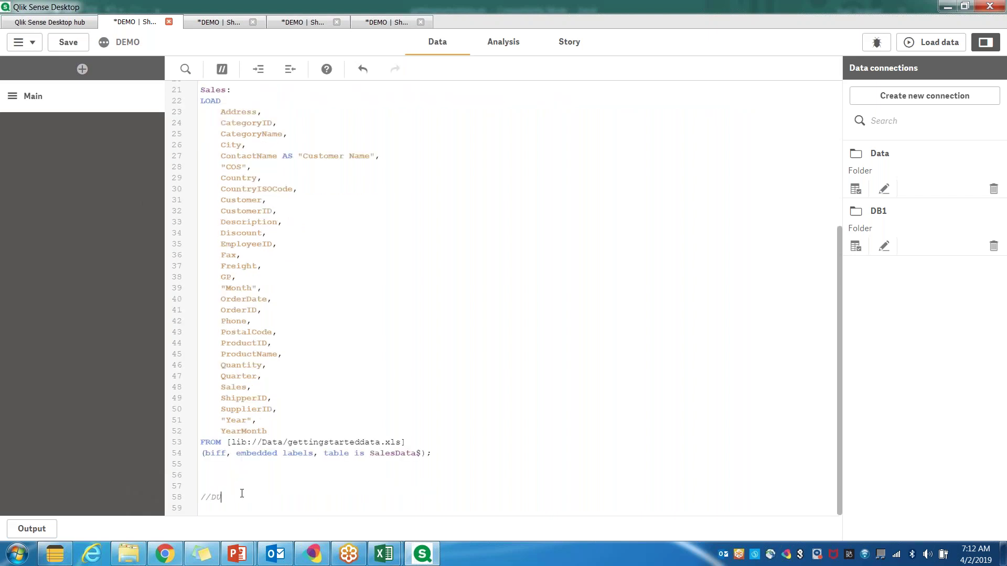
{"action": "type", "text": "AL(Text,NO)"}
{"action": "left_click_drag", "start_coordinate": [303, 497], "coordinate": [211, 500]}
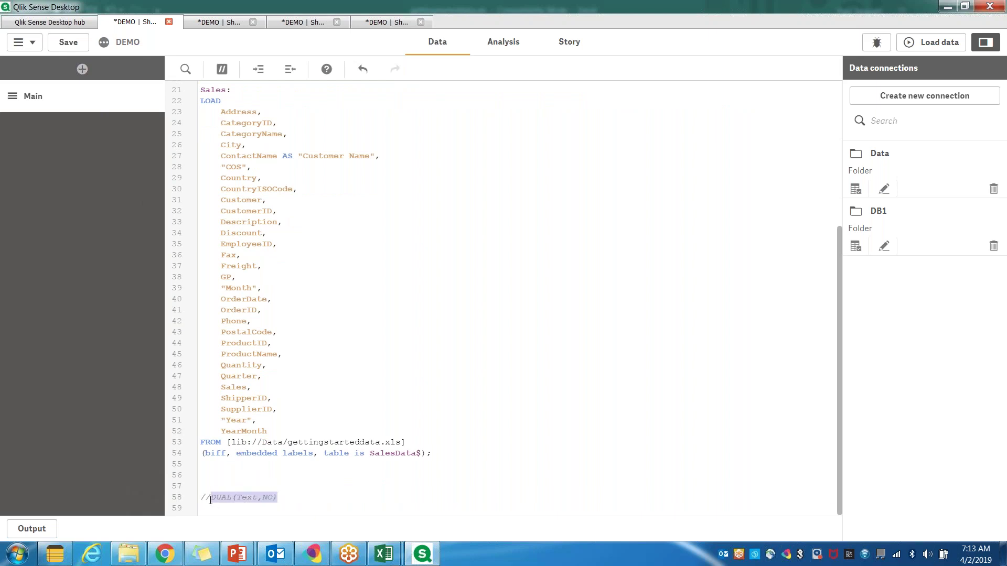
{"action": "left_click", "coordinate": [252, 499]}
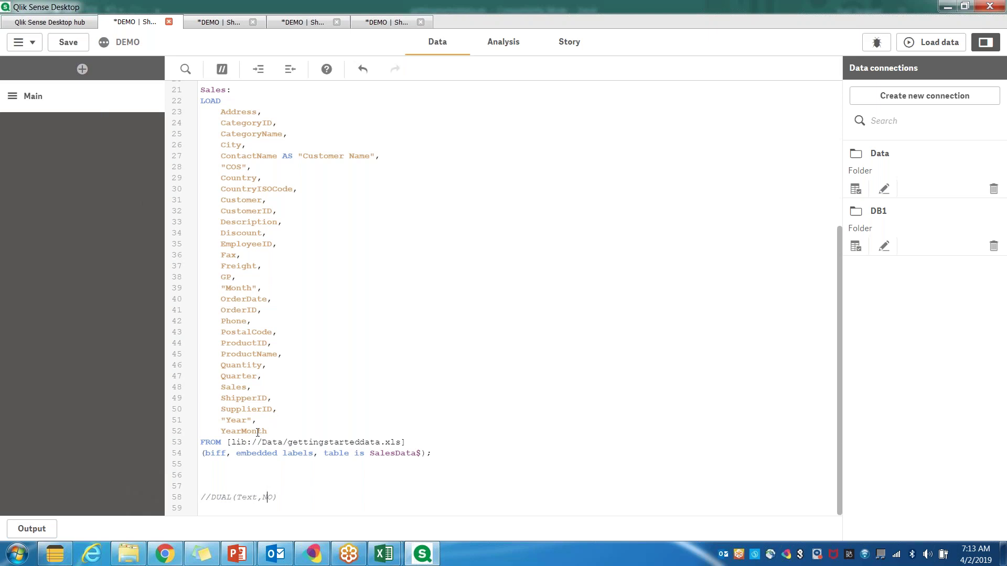
Write the sample month names JAN,FEB,MAR on line 56, between the load statement and the DUAL comment.
{"action": "left_click", "coordinate": [259, 480]}
{"action": "left_click_drag", "start_coordinate": [221, 287], "coordinate": [268, 290]}
{"action": "left_click", "coordinate": [220, 476]}
{"action": "type", "text": "JAN,FEB,MAR"}
{"action": "key", "text": "shift+Home"}
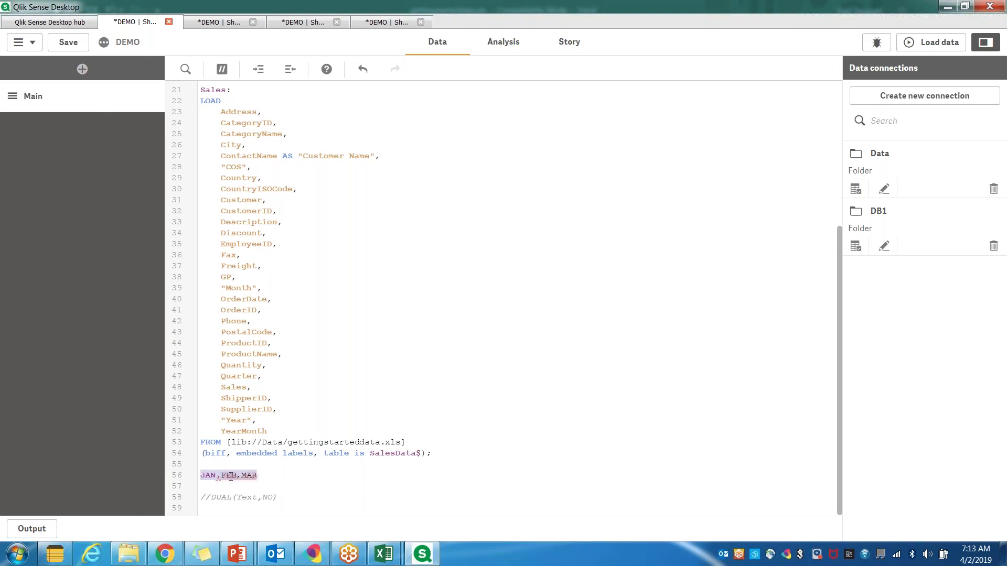
{"action": "left_click", "coordinate": [232, 477]}
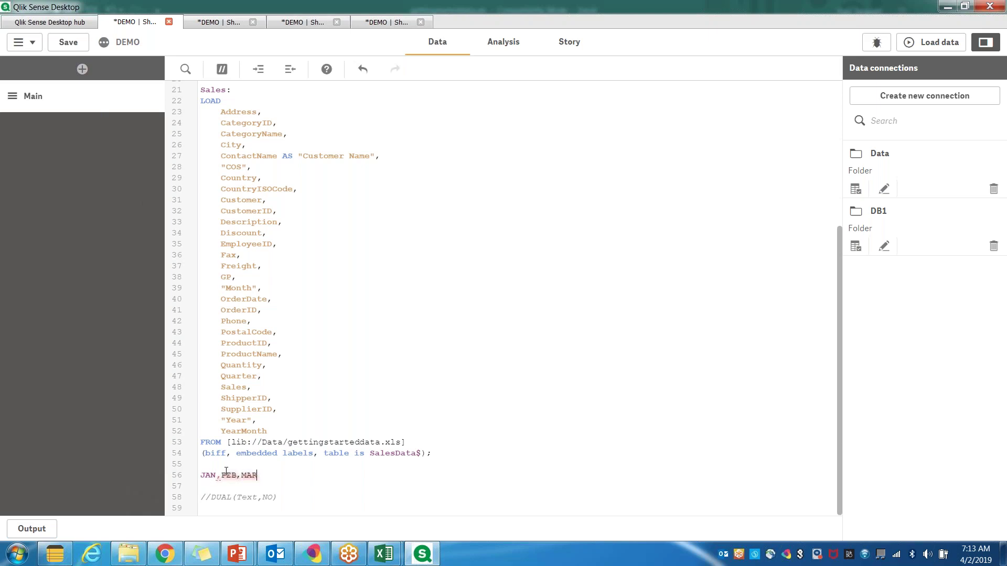
{"action": "left_click_drag", "start_coordinate": [258, 475], "coordinate": [199, 476]}
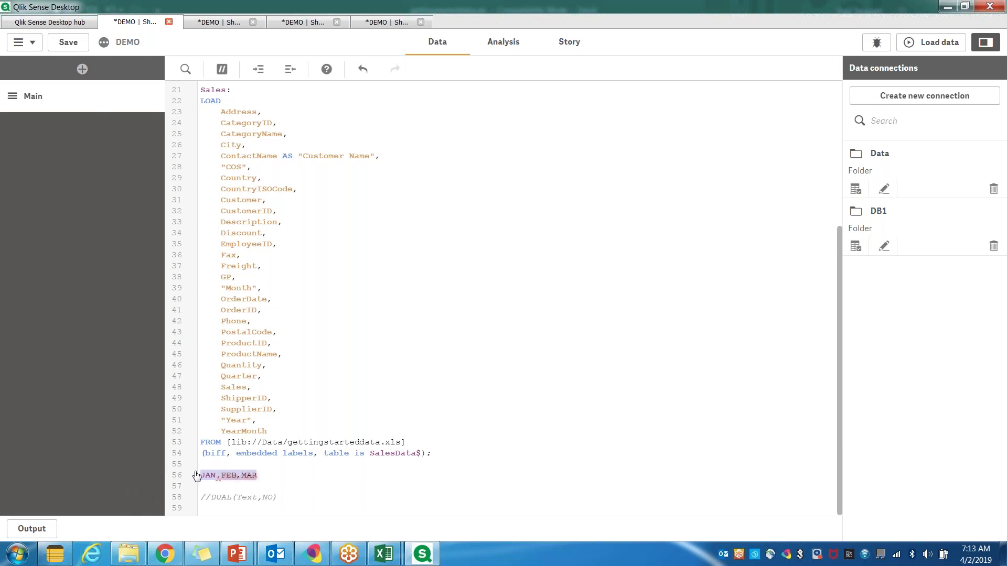
{"action": "left_click", "coordinate": [279, 476]}
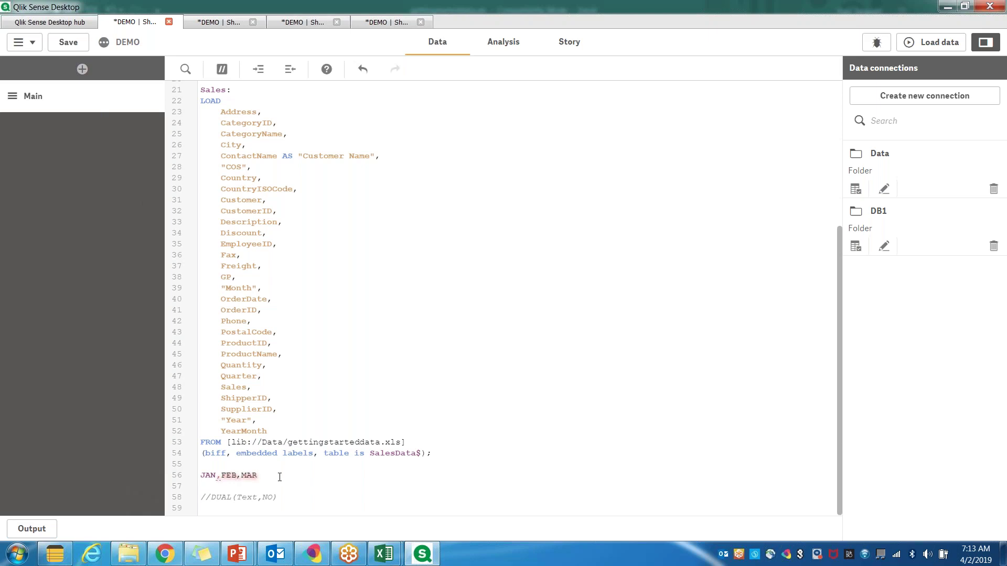
Add a line reading 1,2,3 directly beneath the sample month names as their matching numbers.
{"action": "key", "text": "Return"}
{"action": "type", "text": "APRIL"}
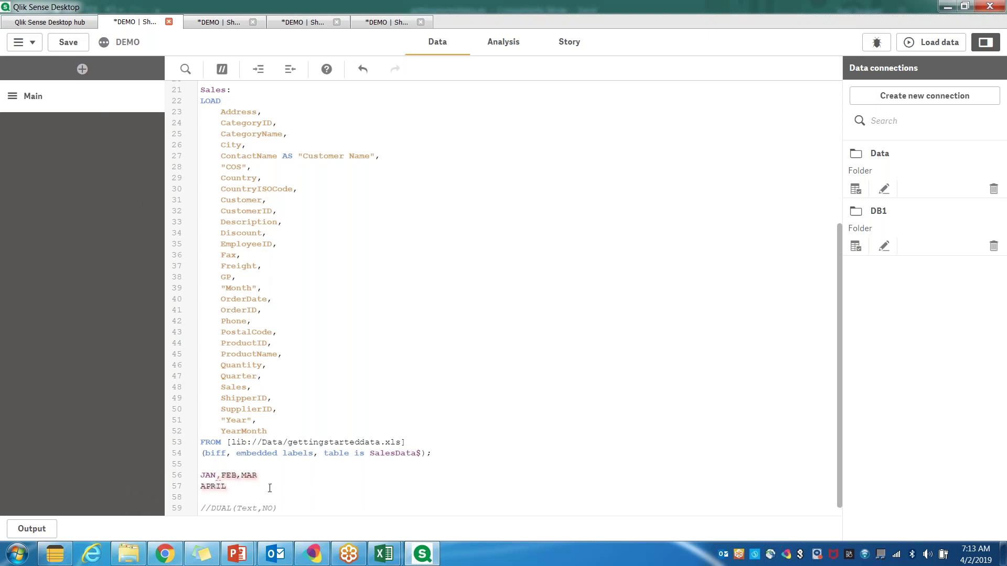
{"action": "left_click_drag", "start_coordinate": [243, 489], "coordinate": [199, 486]}
{"action": "key", "text": "BackSpace"}
{"action": "type", "text": "1,2,3"}
{"action": "left_click_drag", "start_coordinate": [227, 493], "coordinate": [192, 481]}
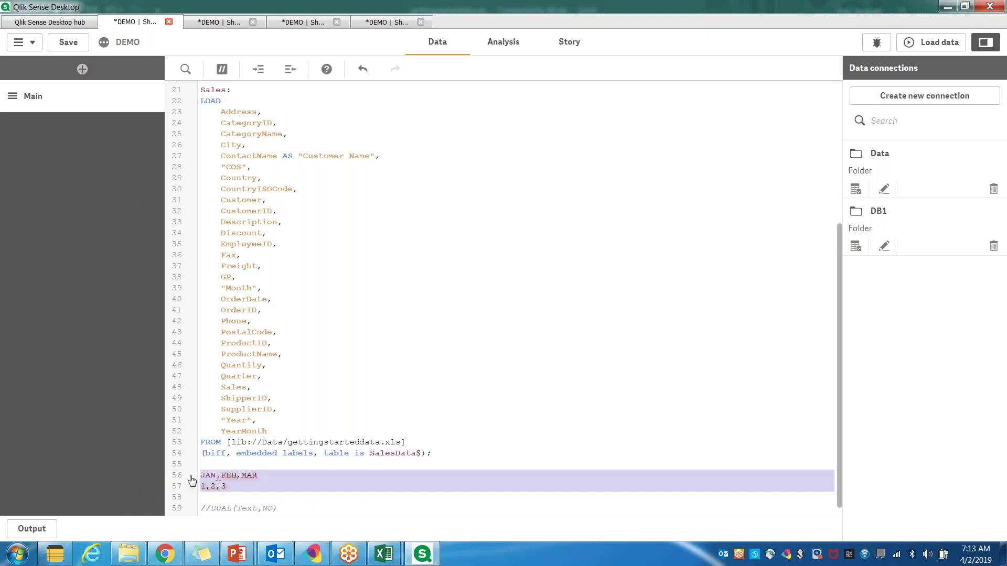
Delete the two sample lines, JAN,FEB,MAR and 1,2,3, above the DUAL comment and review the Sales load statement's fields.
{"action": "key", "text": "Delete"}
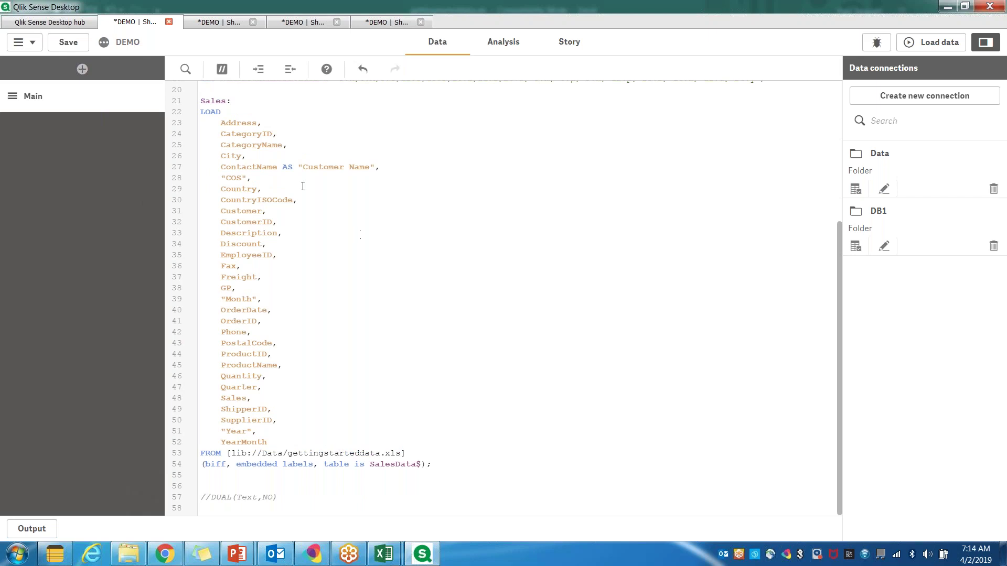
{"action": "left_click_drag", "start_coordinate": [221, 122], "coordinate": [315, 443]}
{"action": "left_click", "coordinate": [492, 493]}
{"action": "scroll", "coordinate": [497, 325], "scroll_direction": "up", "scroll_amount": 1}
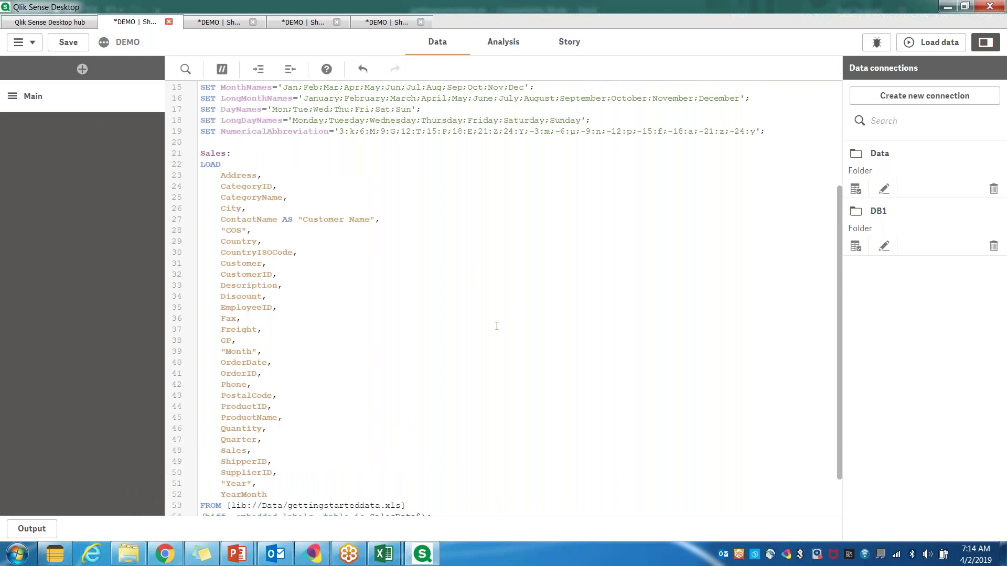
{"action": "scroll", "coordinate": [497, 327], "scroll_direction": "up", "scroll_amount": 2}
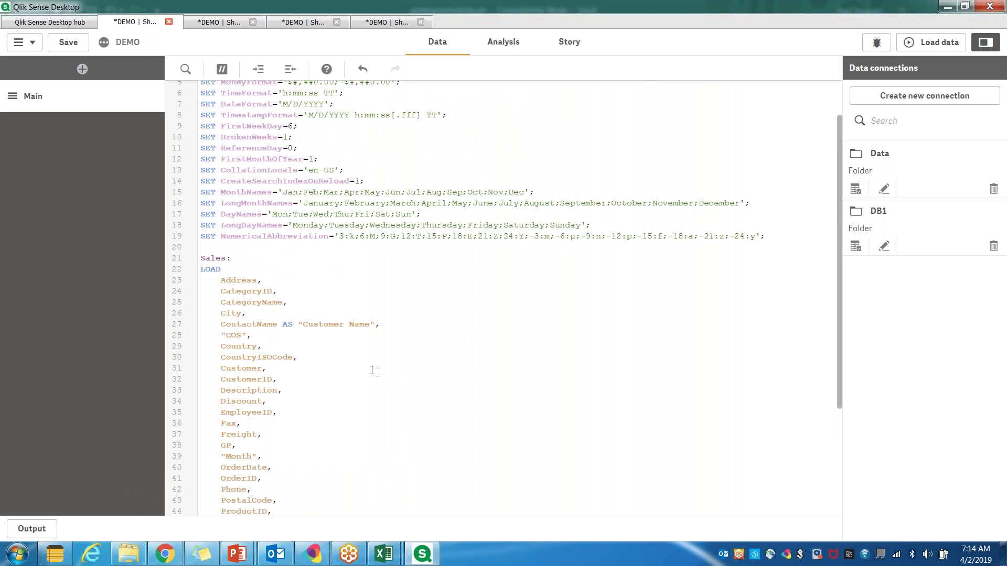
{"action": "scroll", "coordinate": [371, 371], "scroll_direction": "down", "scroll_amount": 5}
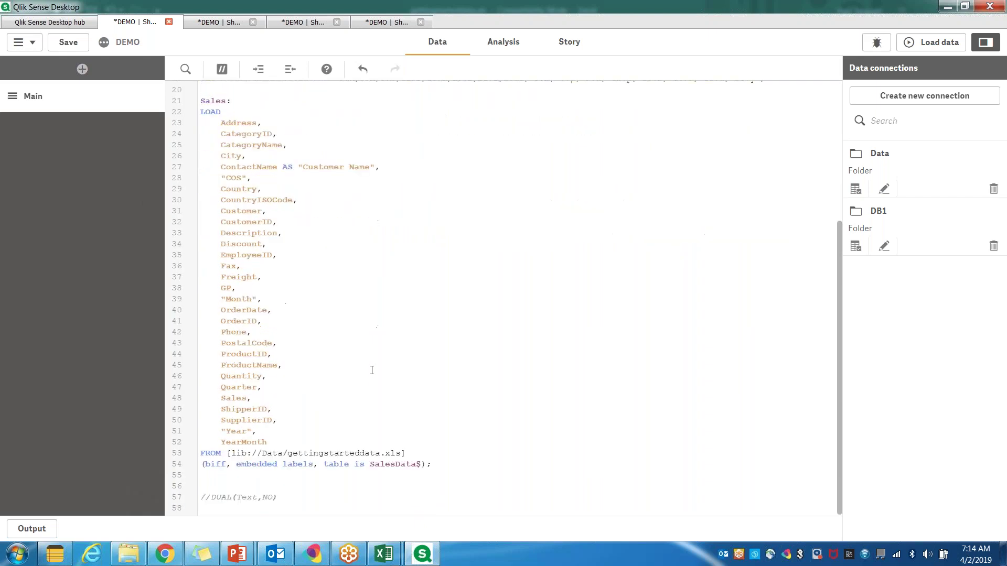
{"action": "scroll", "coordinate": [372, 370], "scroll_direction": "up", "scroll_amount": 2}
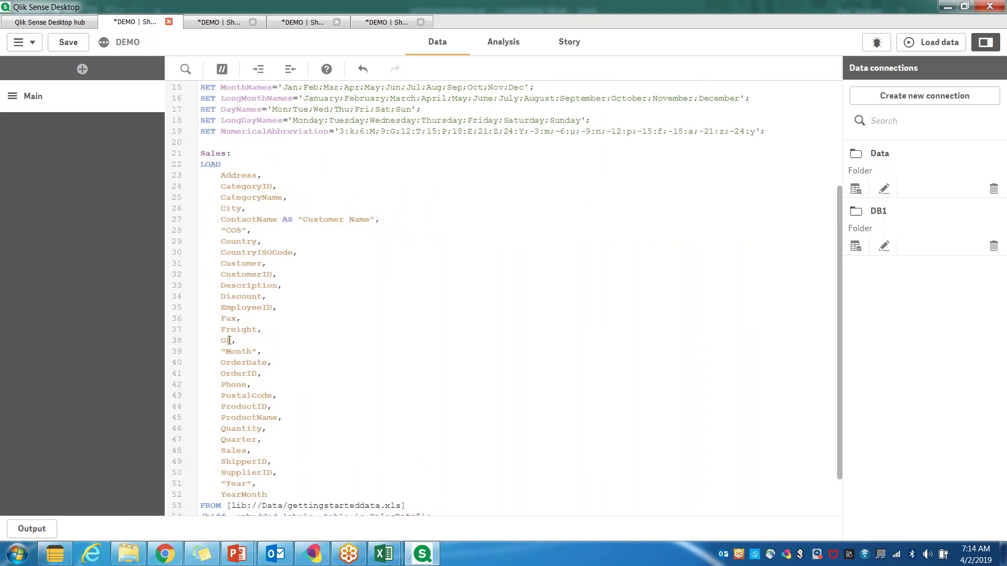
Load the data with the finished script, review the fetched lines and search index entries in the progress log, and close it.
{"action": "left_click", "coordinate": [927, 52]}
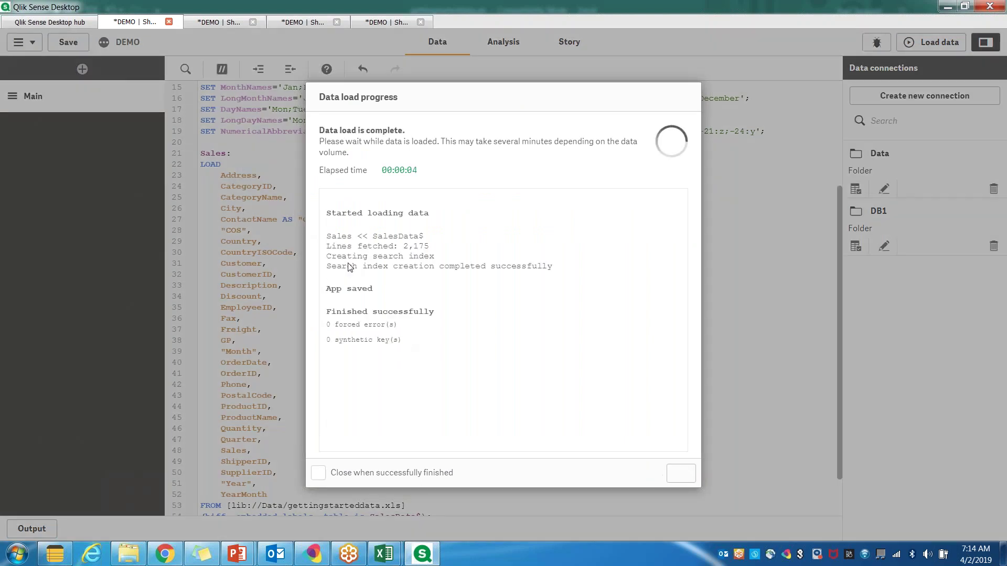
{"action": "left_click_drag", "start_coordinate": [326, 246], "coordinate": [430, 246]}
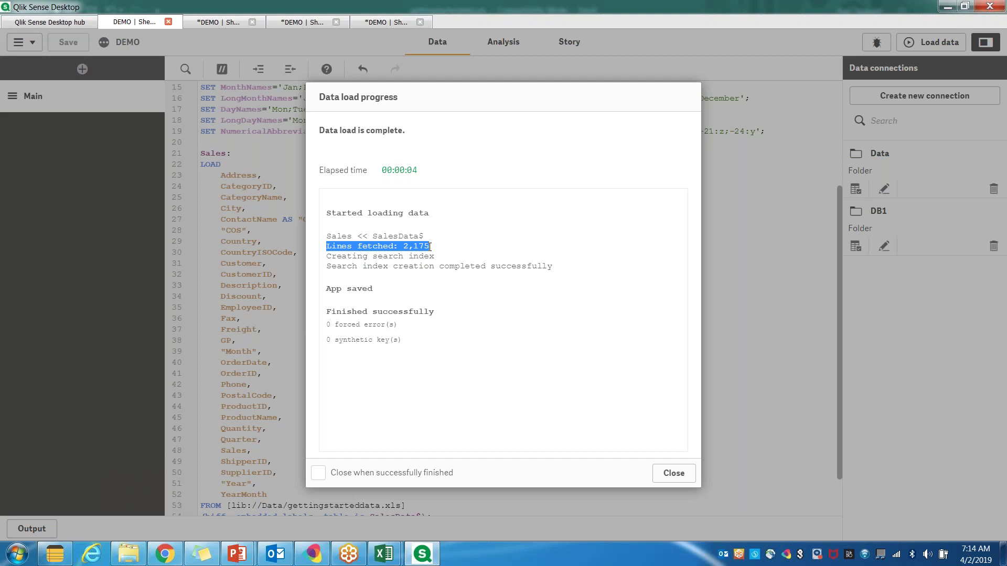
{"action": "left_click", "coordinate": [344, 261]}
{"action": "left_click_drag", "start_coordinate": [328, 257], "coordinate": [552, 276]}
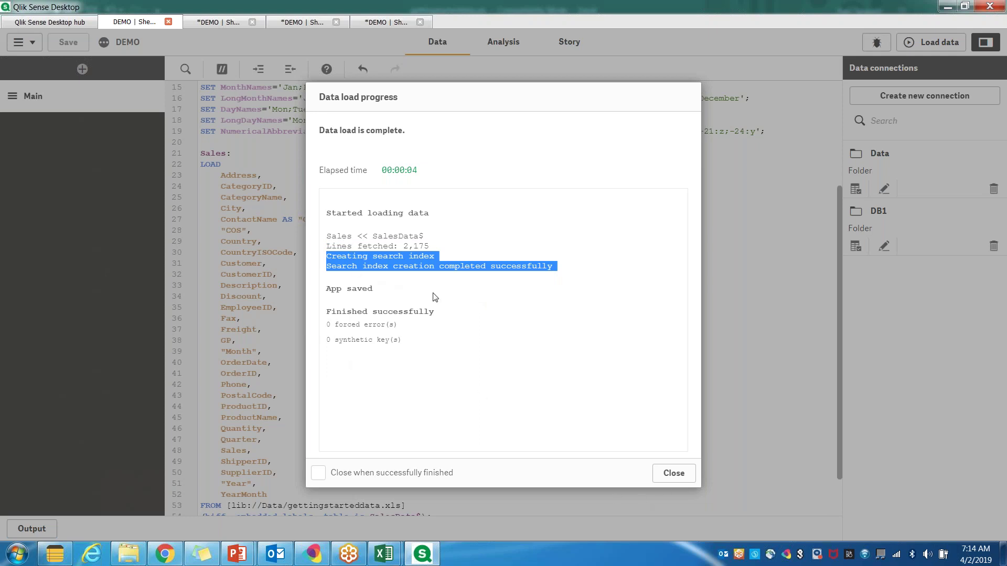
{"action": "left_click", "coordinate": [454, 270]}
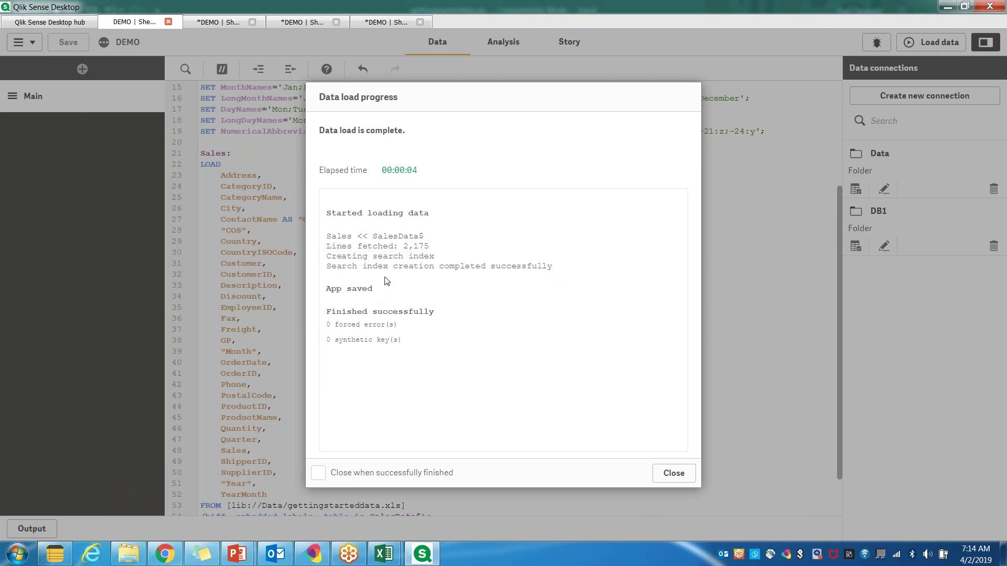
{"action": "left_click_drag", "start_coordinate": [343, 257], "coordinate": [527, 266]}
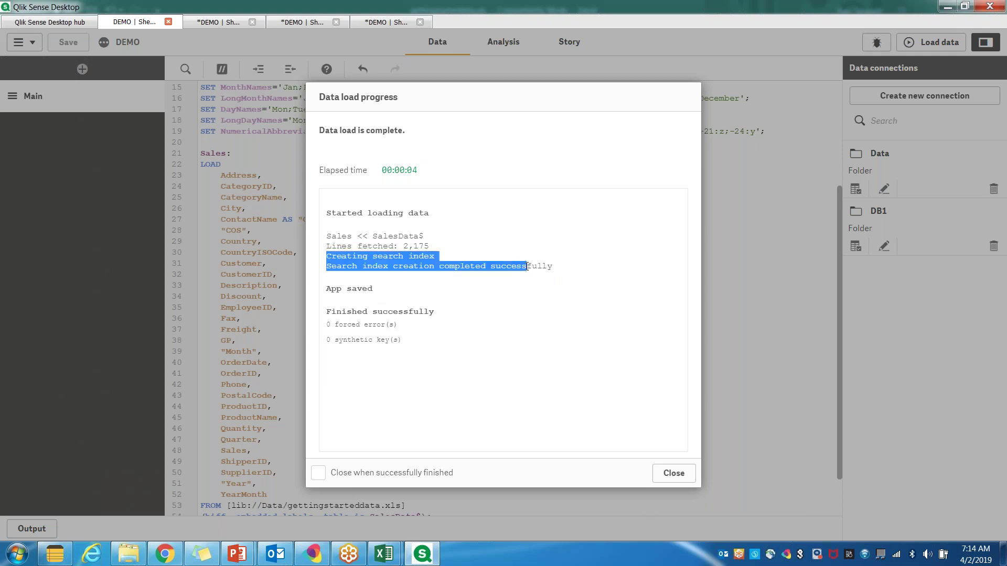
{"action": "left_click", "coordinate": [672, 475]}
Check the other open DEMO tabs, dismissing the connector error, and switch to the one with the data model viewer.
{"action": "left_click", "coordinate": [22, 42]}
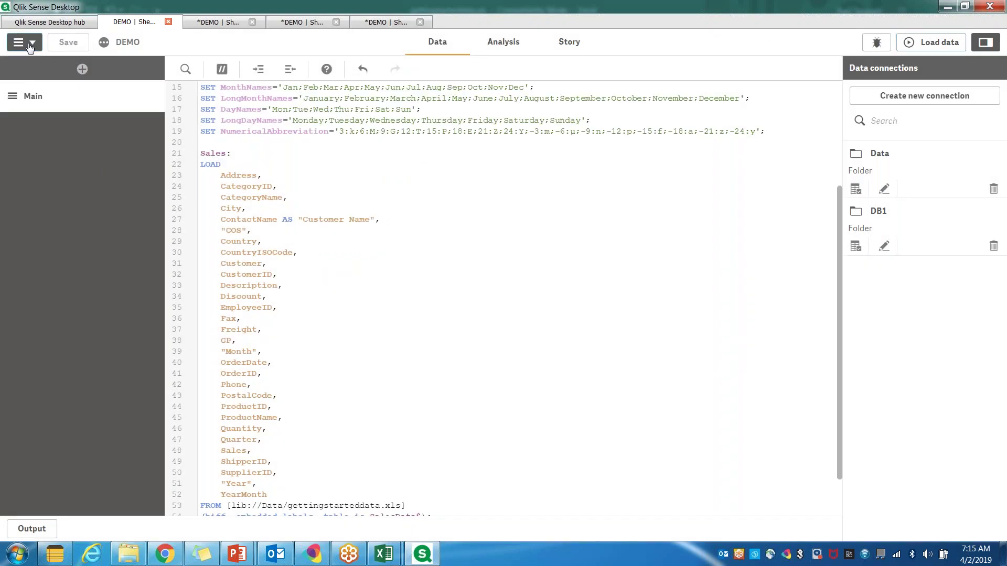
{"action": "left_click", "coordinate": [191, 23]}
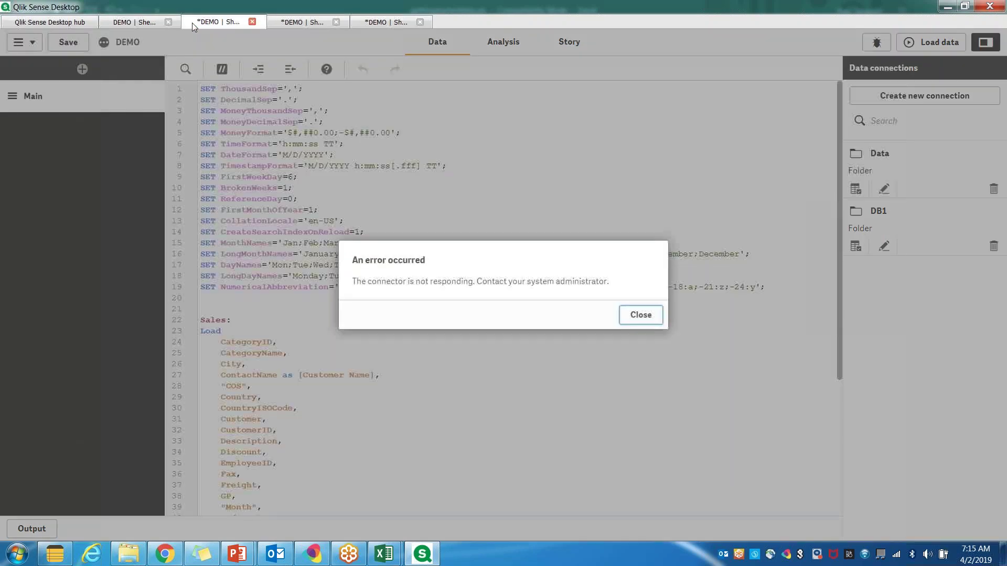
{"action": "left_click", "coordinate": [640, 314]}
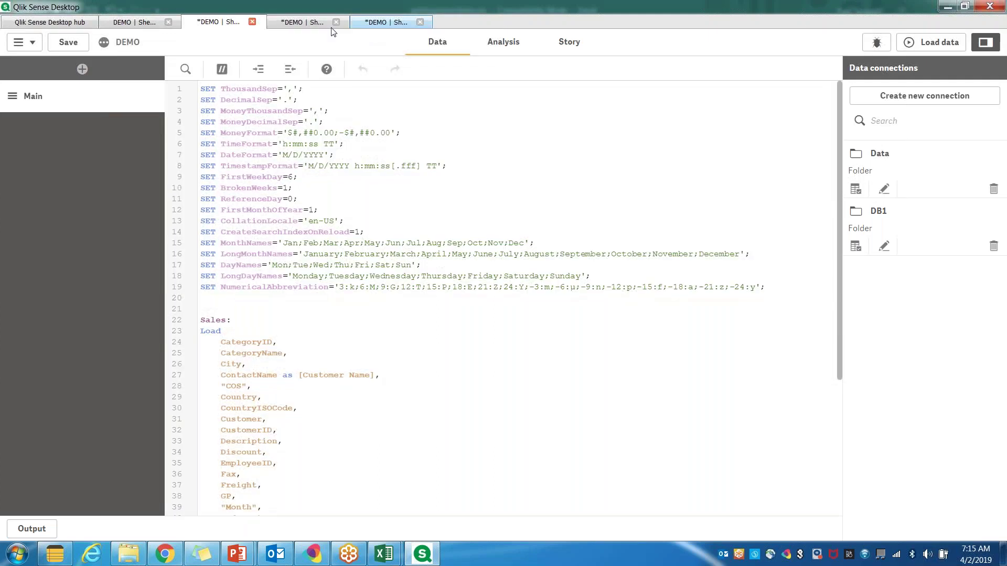
{"action": "left_click", "coordinate": [339, 26]}
{"action": "left_click", "coordinate": [27, 42]}
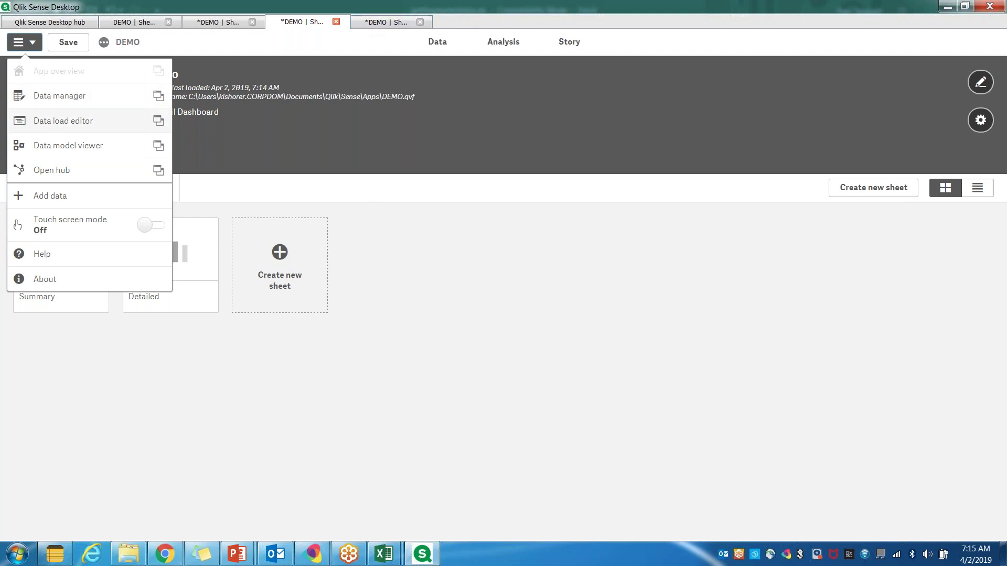
{"action": "left_click", "coordinate": [375, 23]}
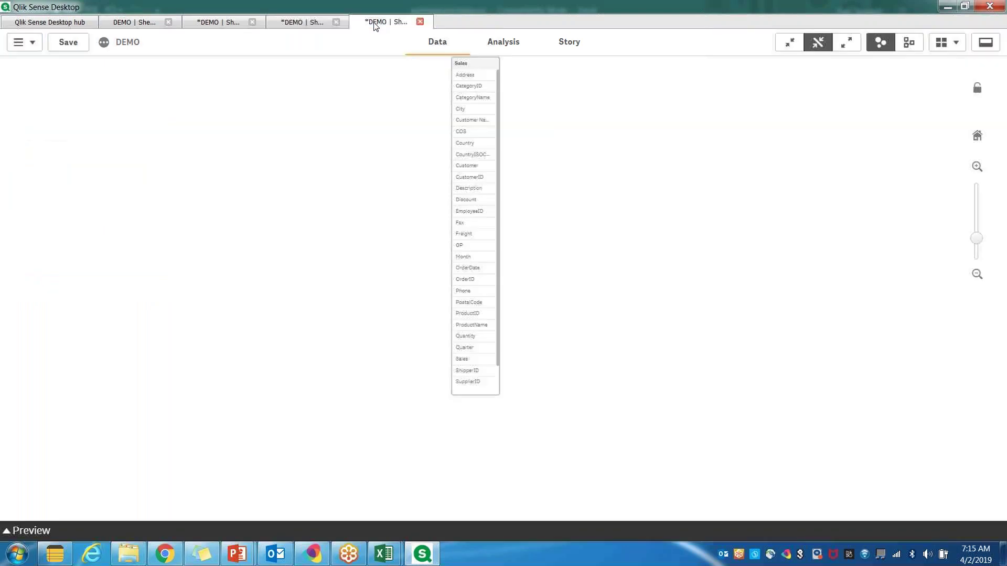
Show the data preview for the Sales table and shift the table slightly upward in the data model.
{"action": "left_click", "coordinate": [21, 42]}
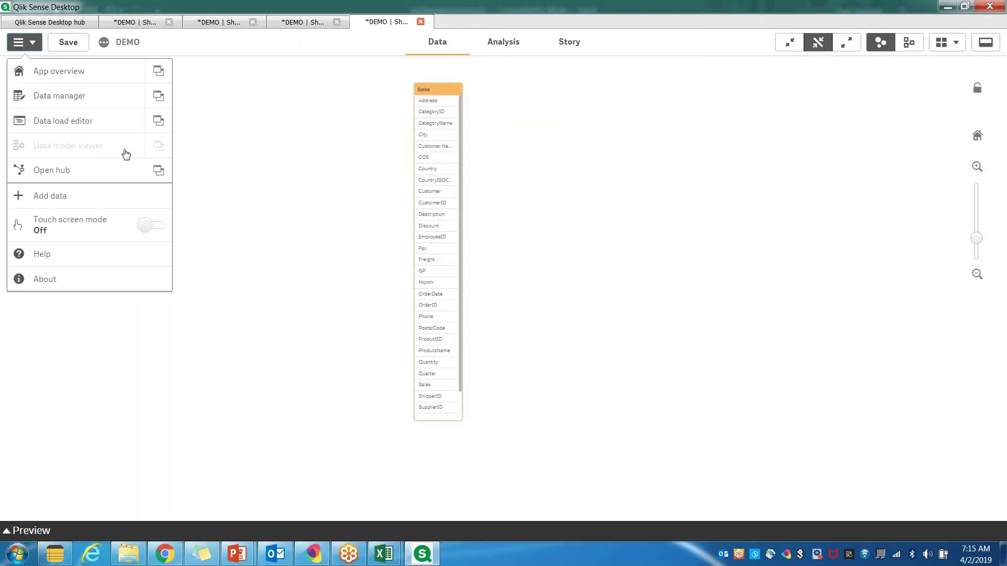
{"action": "left_click_drag", "start_coordinate": [427, 93], "coordinate": [441, 95]}
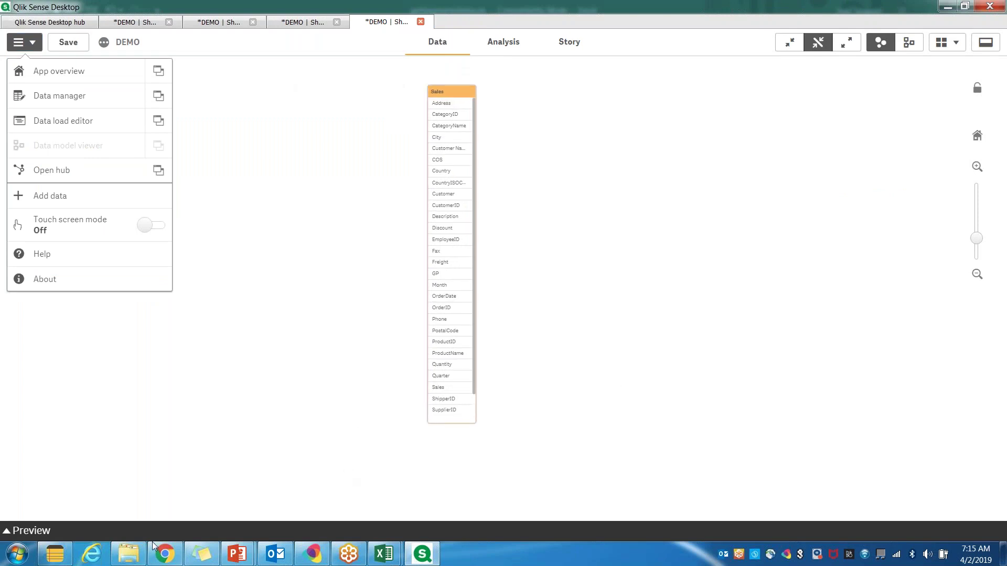
{"action": "left_click", "coordinate": [459, 98]}
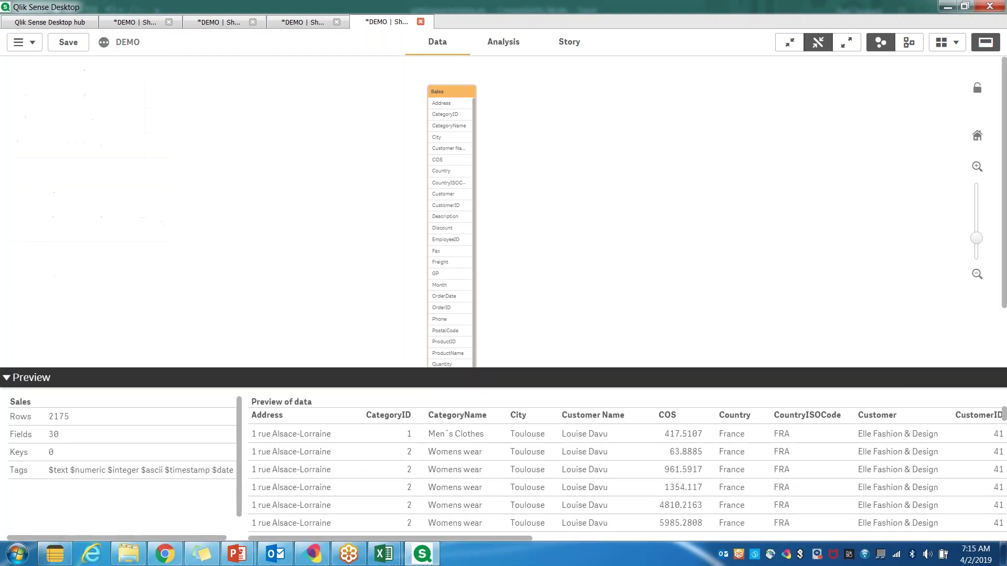
{"action": "left_click_drag", "start_coordinate": [460, 99], "coordinate": [481, 80]}
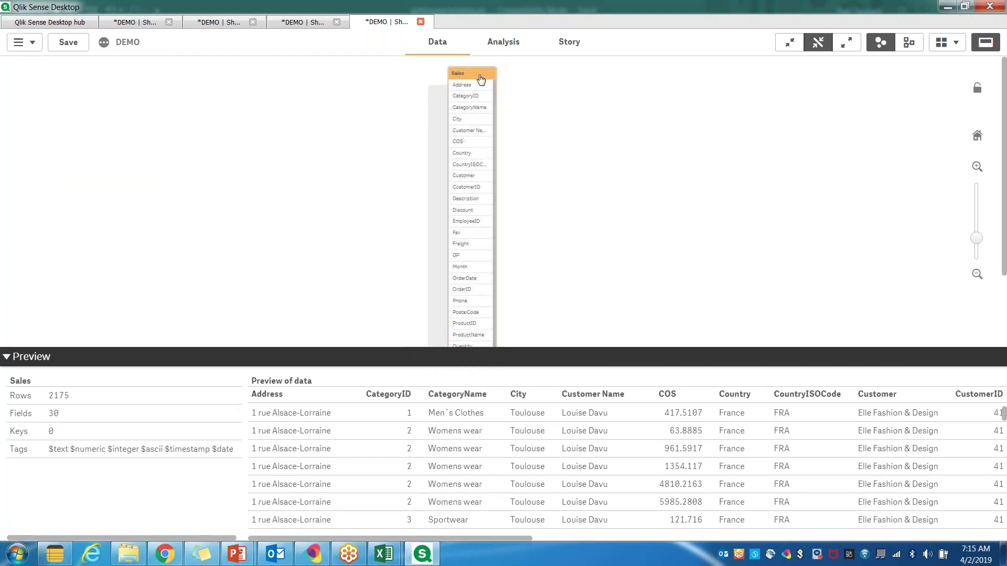
{"action": "left_click", "coordinate": [577, 98]}
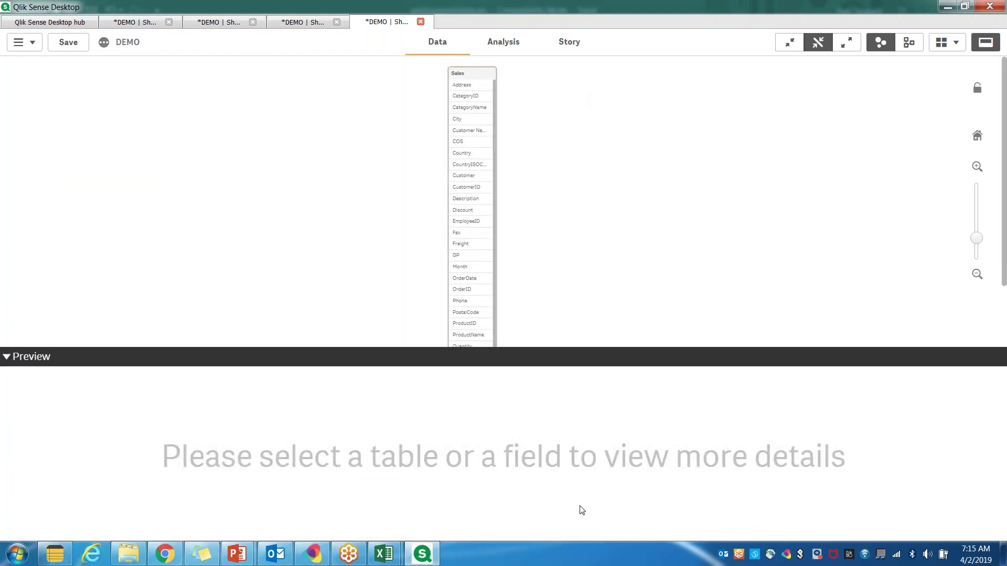
{"action": "left_click", "coordinate": [476, 78]}
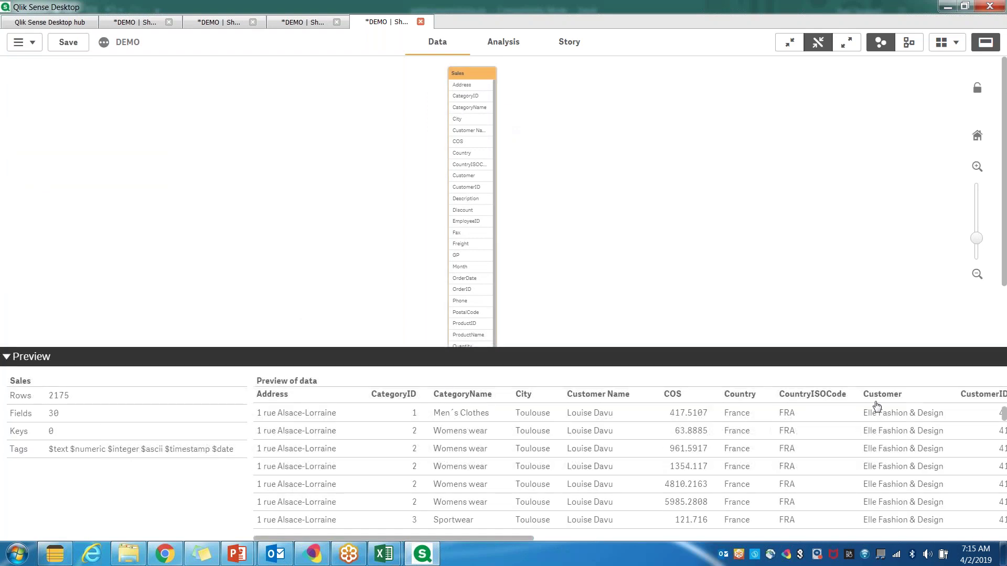
Examine the Sales table's preview rows and columns, from Address across to YearMonth.
{"action": "left_click_drag", "start_coordinate": [390, 538], "coordinate": [560, 537]}
{"action": "left_click_drag", "start_coordinate": [663, 536], "coordinate": [420, 543]}
{"action": "scroll", "coordinate": [351, 514], "scroll_direction": "down", "scroll_amount": 5}
{"action": "scroll", "coordinate": [473, 541], "scroll_direction": "right", "scroll_amount": 5}
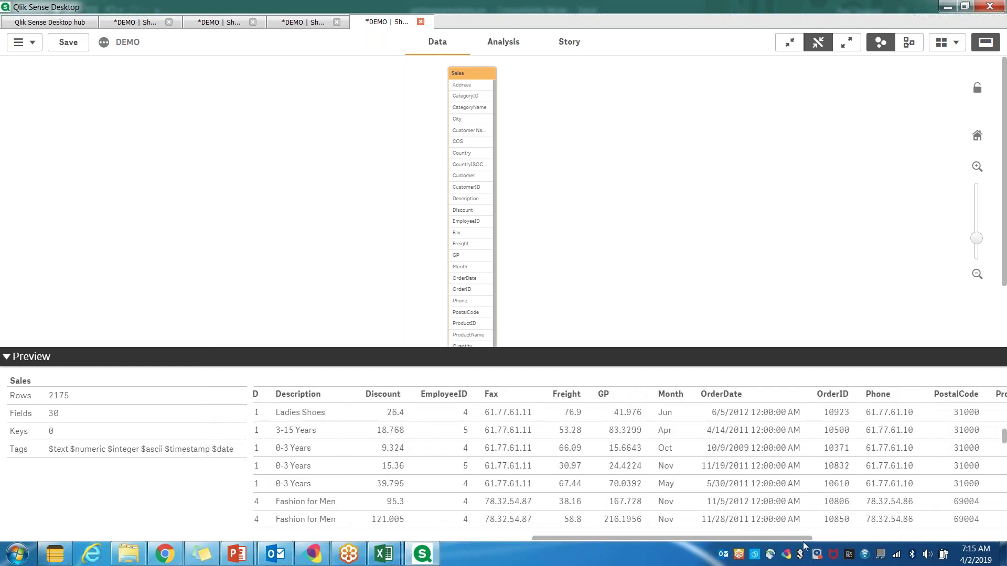
{"action": "scroll", "coordinate": [361, 503], "scroll_direction": "right", "scroll_amount": 5}
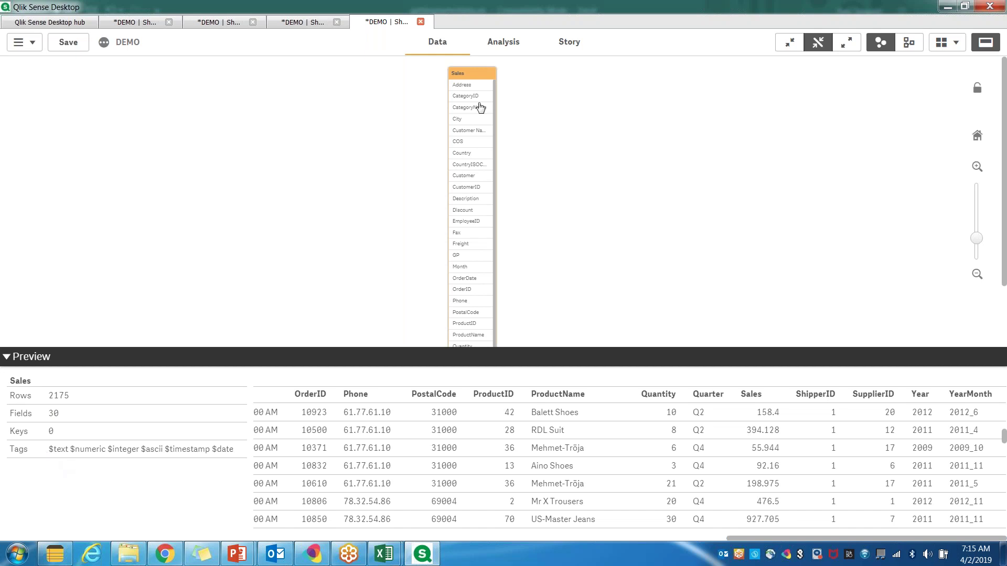
Inspect the field details and tags of Address, CategoryID, CategoryName and COS in the Sales table.
{"action": "left_click", "coordinate": [464, 84]}
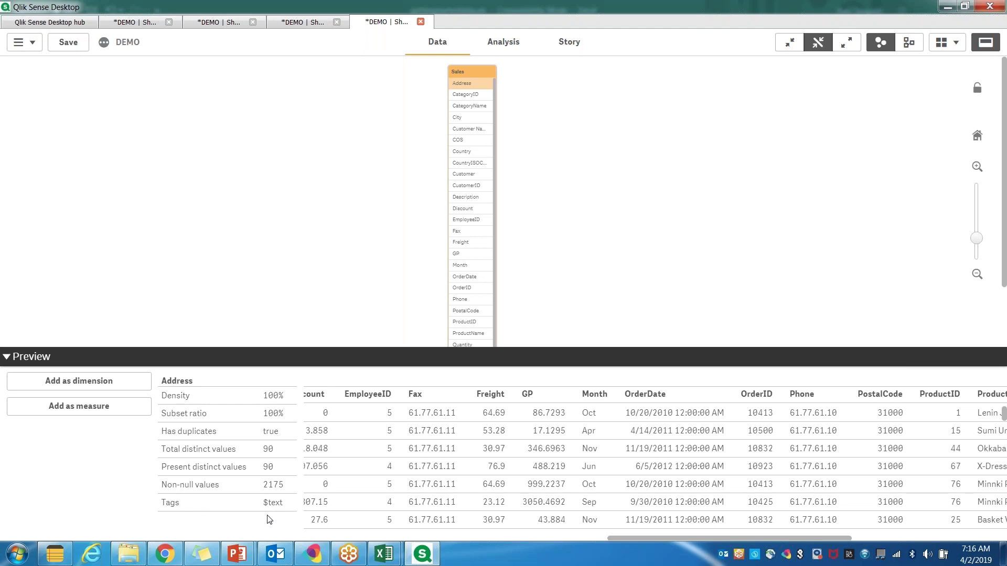
{"action": "left_click", "coordinate": [474, 97]}
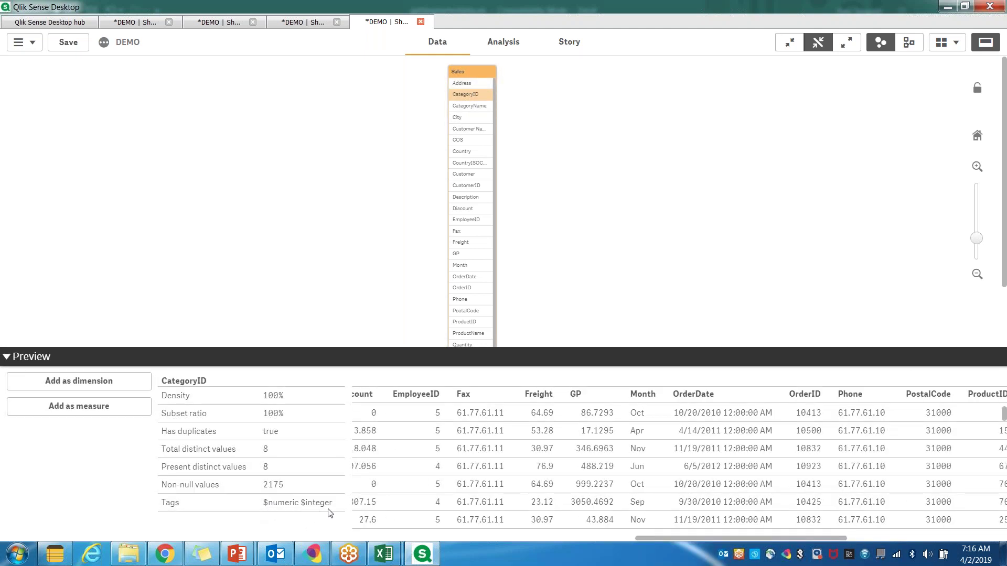
{"action": "left_click", "coordinate": [467, 109]}
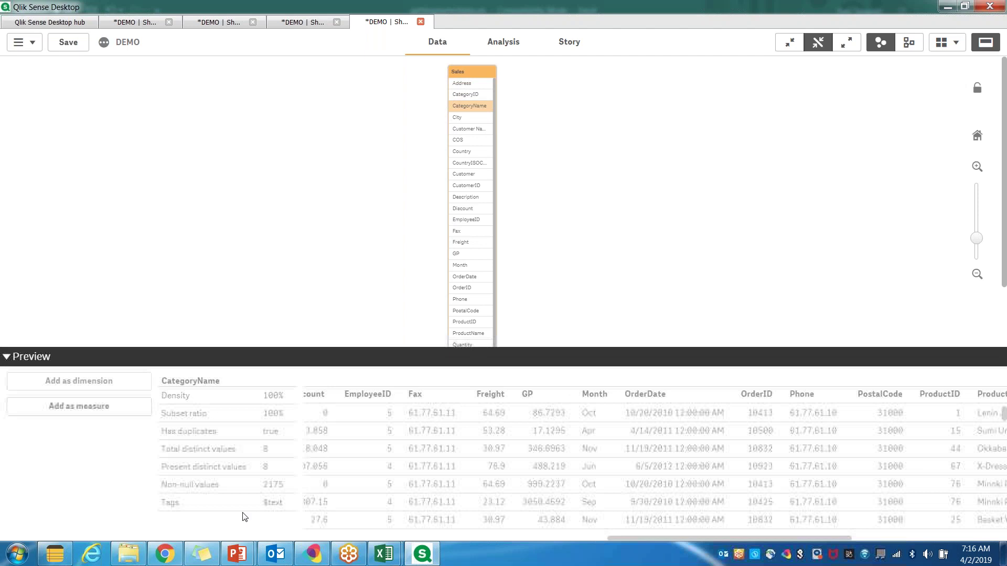
{"action": "left_click", "coordinate": [468, 141]}
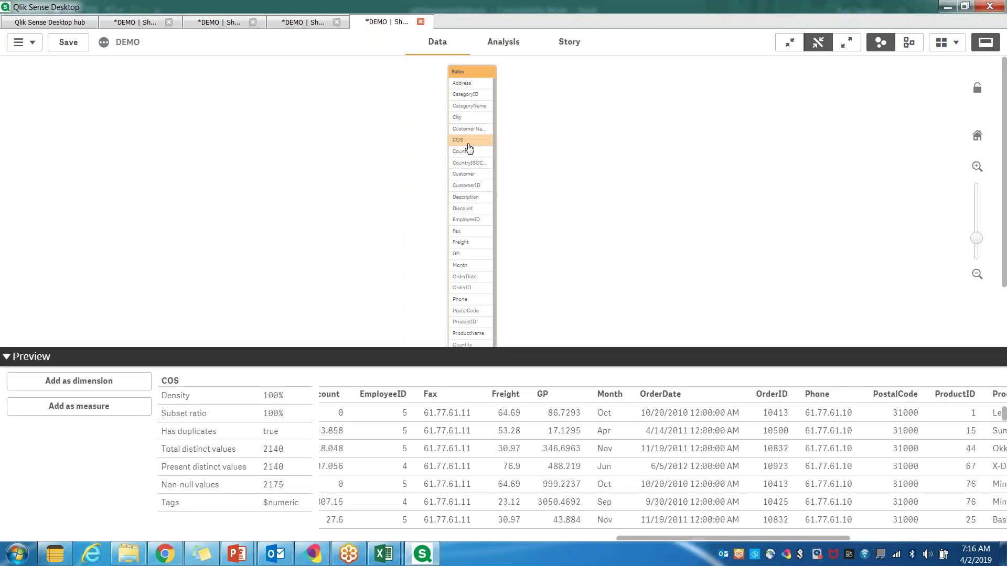
Inspect the Fax field's density and tags, and check its values down the preview rows.
{"action": "left_click", "coordinate": [457, 232]}
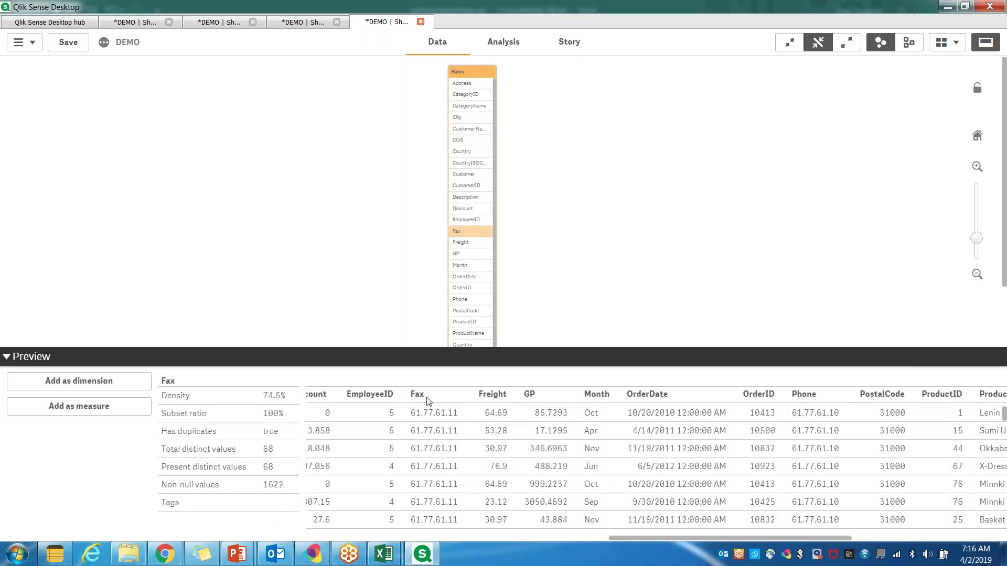
{"action": "scroll", "coordinate": [430, 422], "scroll_direction": "down", "scroll_amount": 2}
{"action": "scroll", "coordinate": [430, 423], "scroll_direction": "down", "scroll_amount": 5}
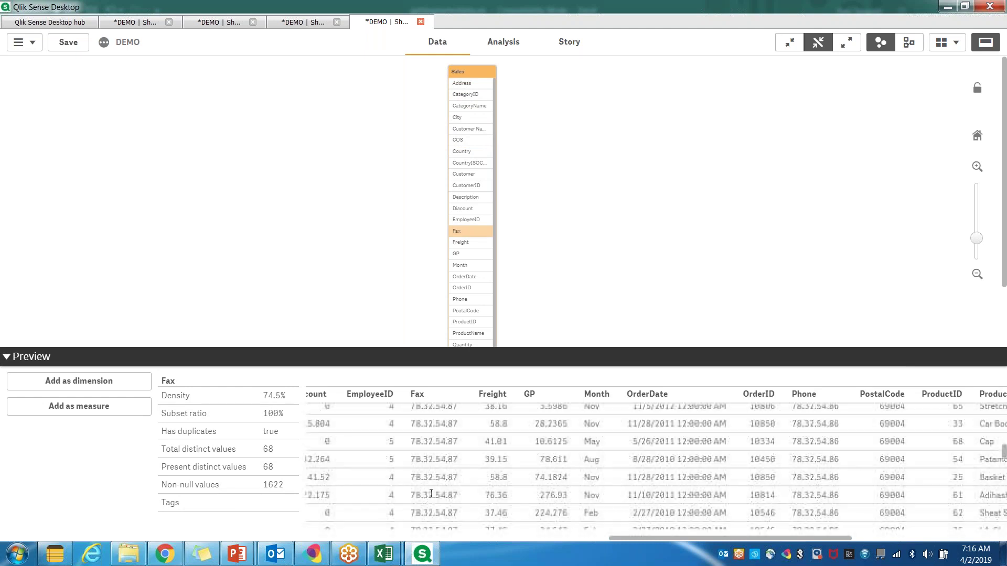
{"action": "scroll", "coordinate": [431, 494], "scroll_direction": "down", "scroll_amount": 5}
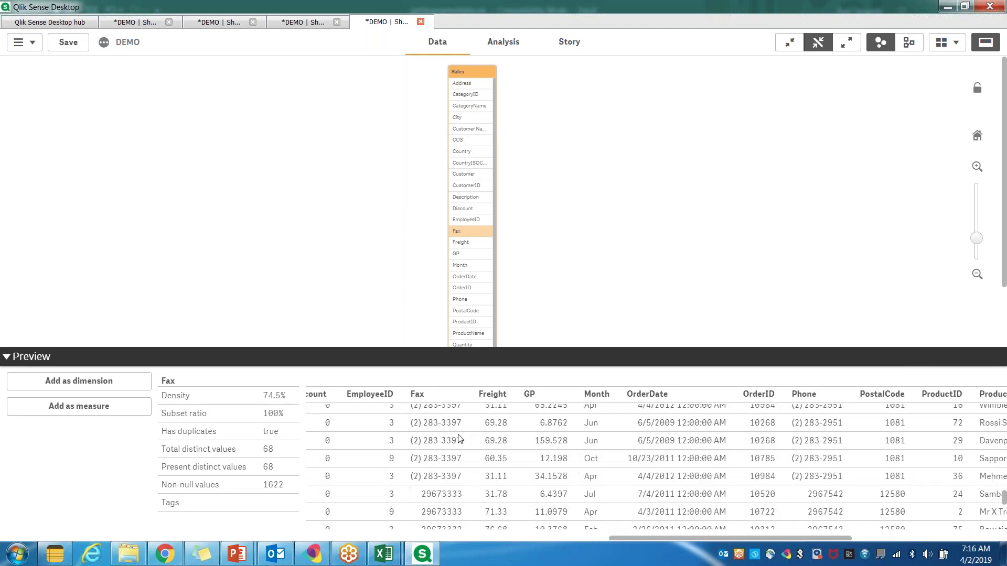
Compare the field details and tags of Freight, Month and OrderDate in the Sales table.
{"action": "left_click", "coordinate": [471, 246]}
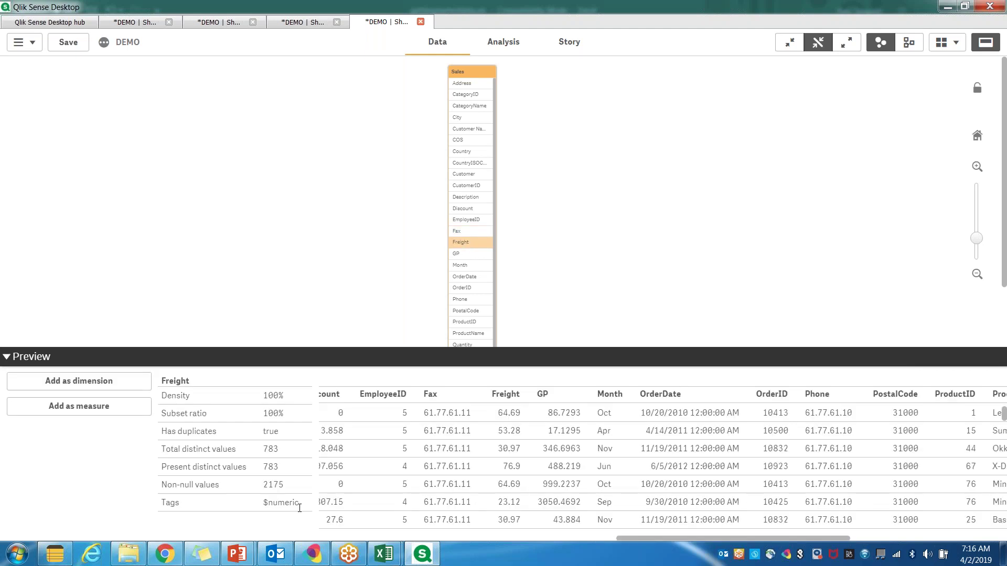
{"action": "left_click", "coordinate": [470, 266]}
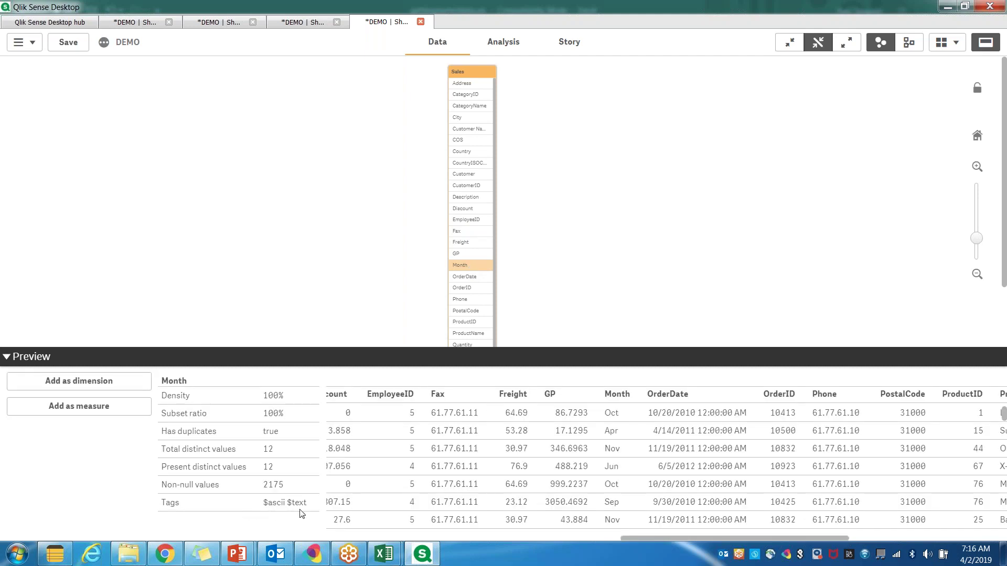
{"action": "left_click", "coordinate": [466, 278]}
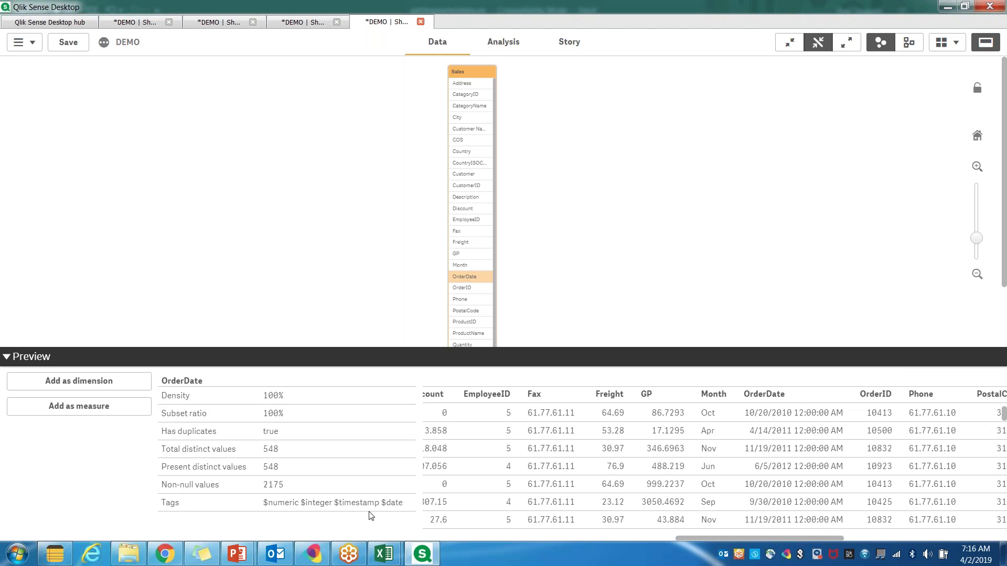
{"action": "scroll", "coordinate": [461, 333], "scroll_direction": "down", "scroll_amount": 2}
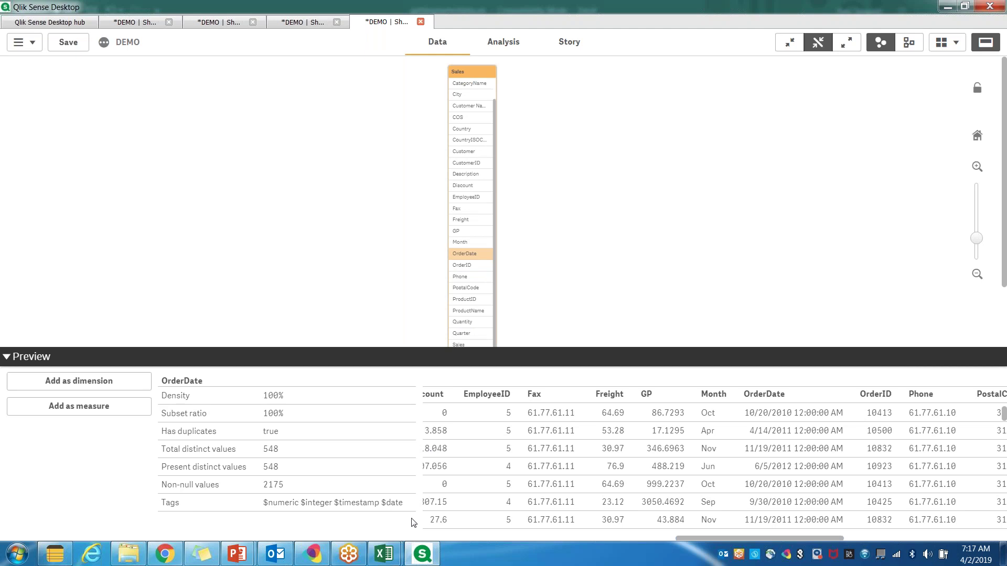
Save the DEMO app and switch to the tab with its app overview.
{"action": "left_click", "coordinate": [76, 44]}
{"action": "left_click", "coordinate": [301, 22]}
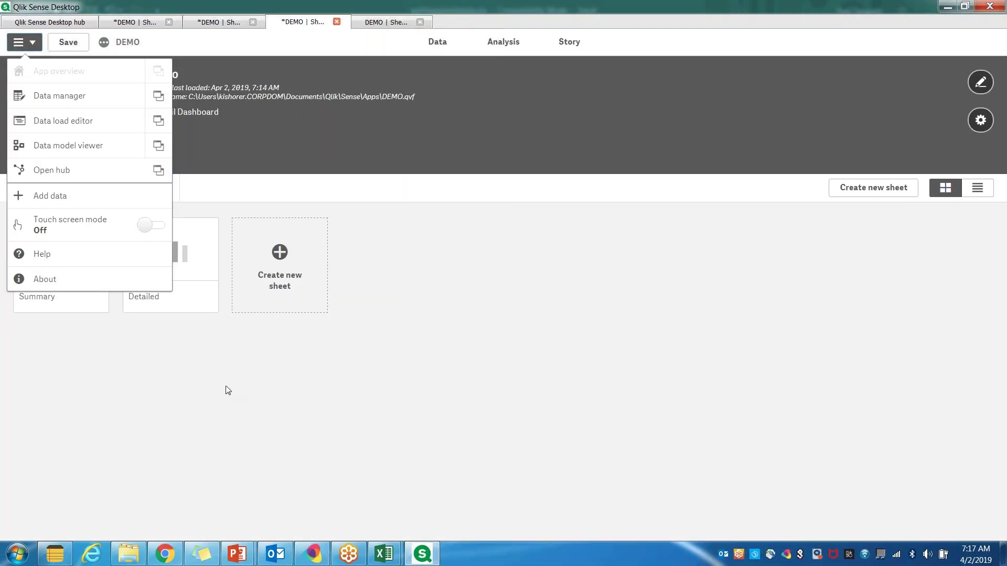
Create a new sheet in the DEMO app alongside the Summary and Detailed sheets.
{"action": "left_click", "coordinate": [229, 367]}
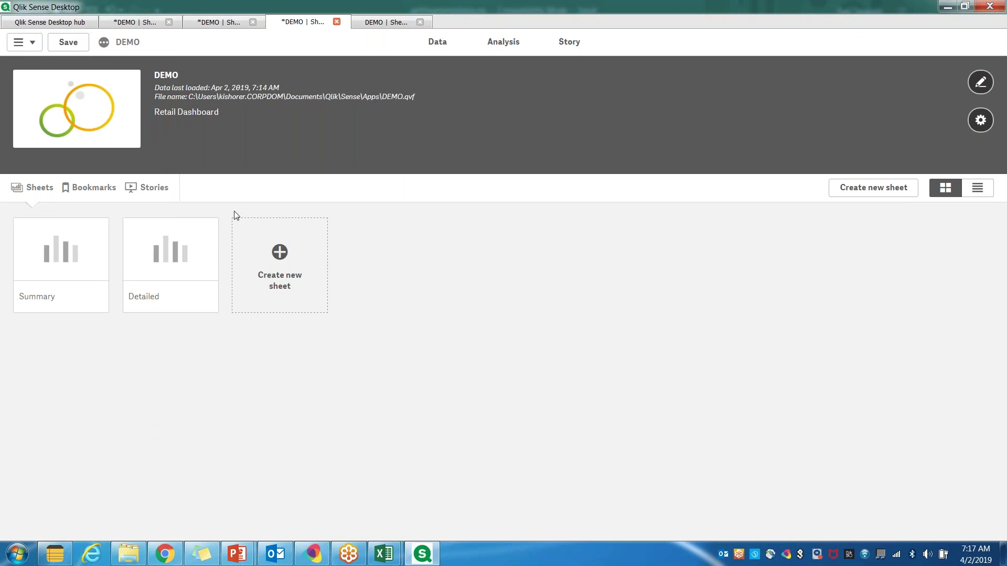
{"action": "left_click", "coordinate": [282, 259]}
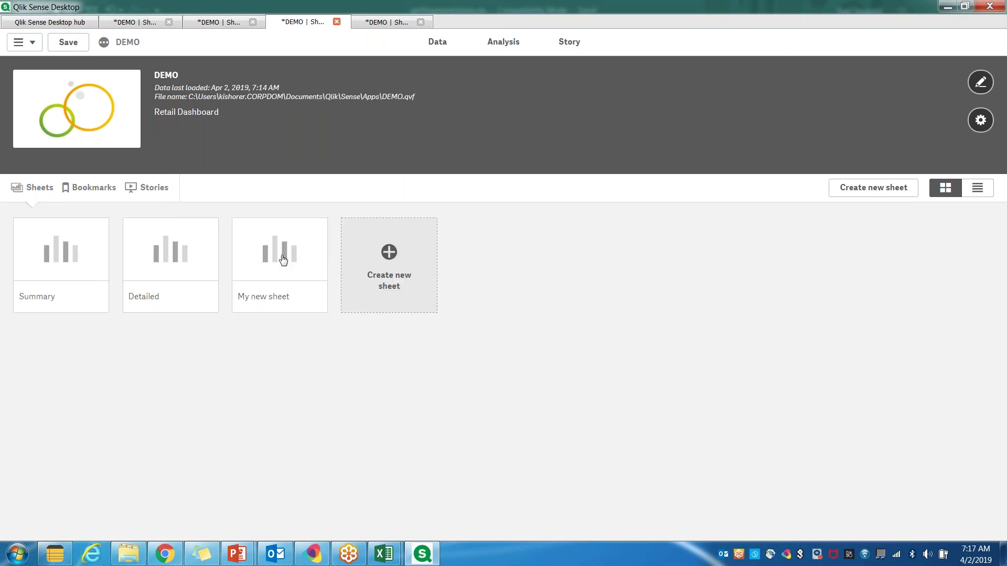
{"action": "left_click", "coordinate": [494, 265]}
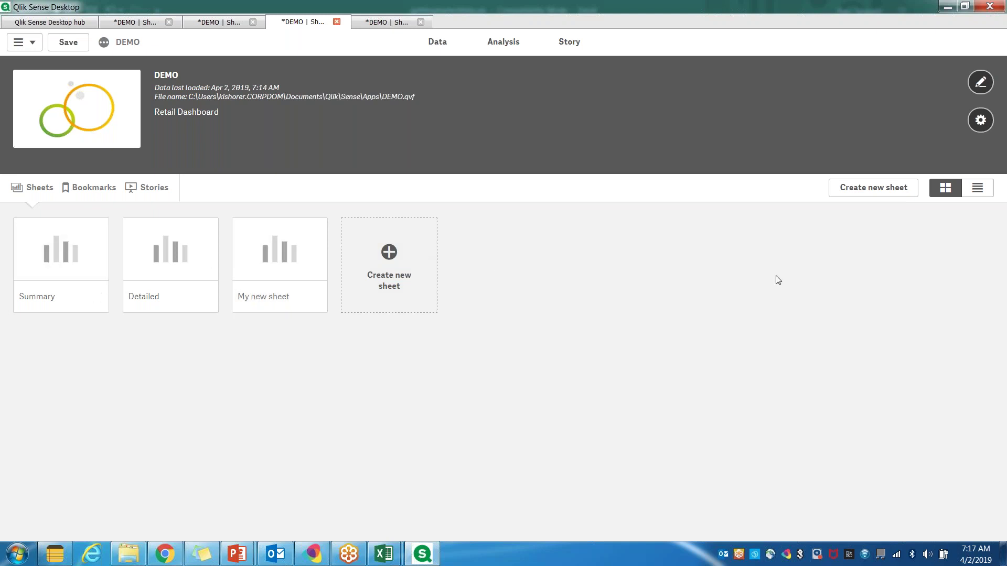
Open the Summary sheet and put it into edit mode.
{"action": "left_click", "coordinate": [65, 257]}
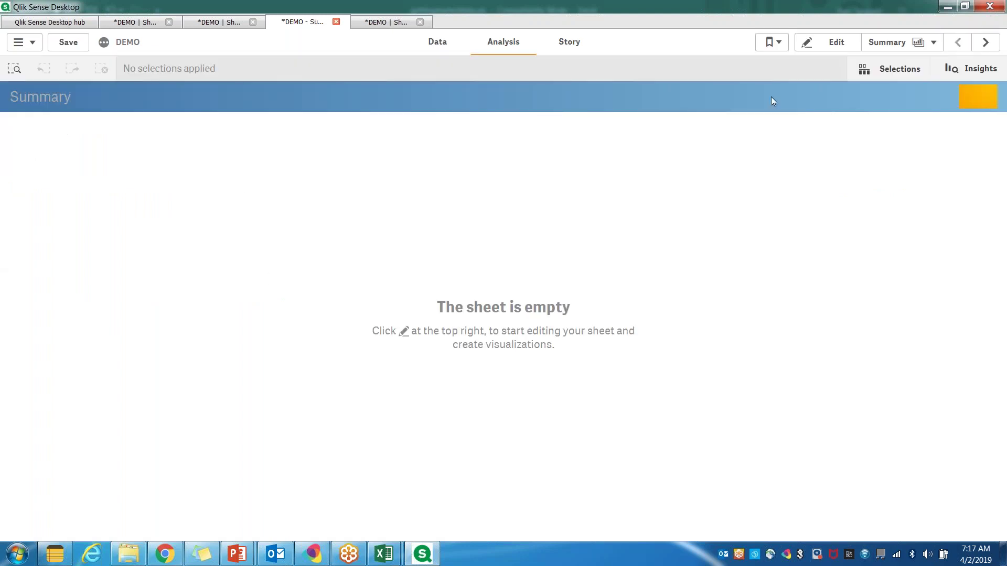
{"action": "left_click", "coordinate": [830, 46]}
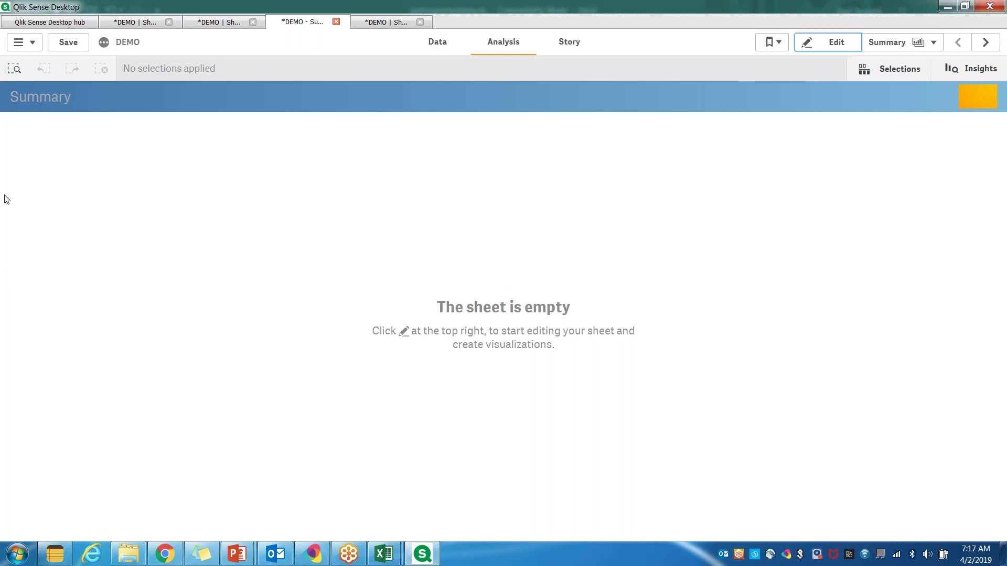
{"action": "left_click", "coordinate": [832, 46]}
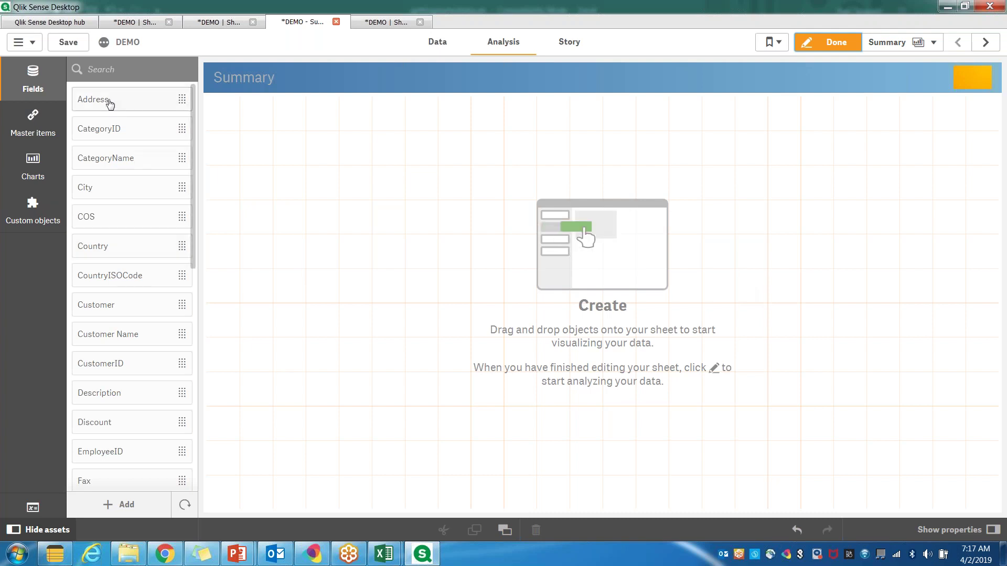
Examine the loaded fields, the master items and the chart types available for building the Summary sheet.
{"action": "scroll", "coordinate": [125, 418], "scroll_direction": "down", "scroll_amount": 6}
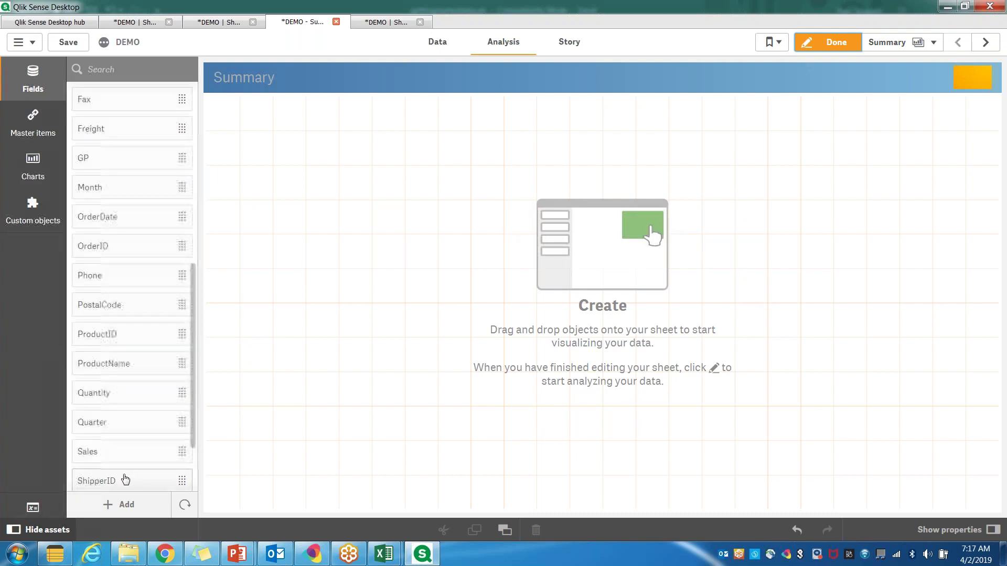
{"action": "scroll", "coordinate": [134, 446], "scroll_direction": "up", "scroll_amount": 6}
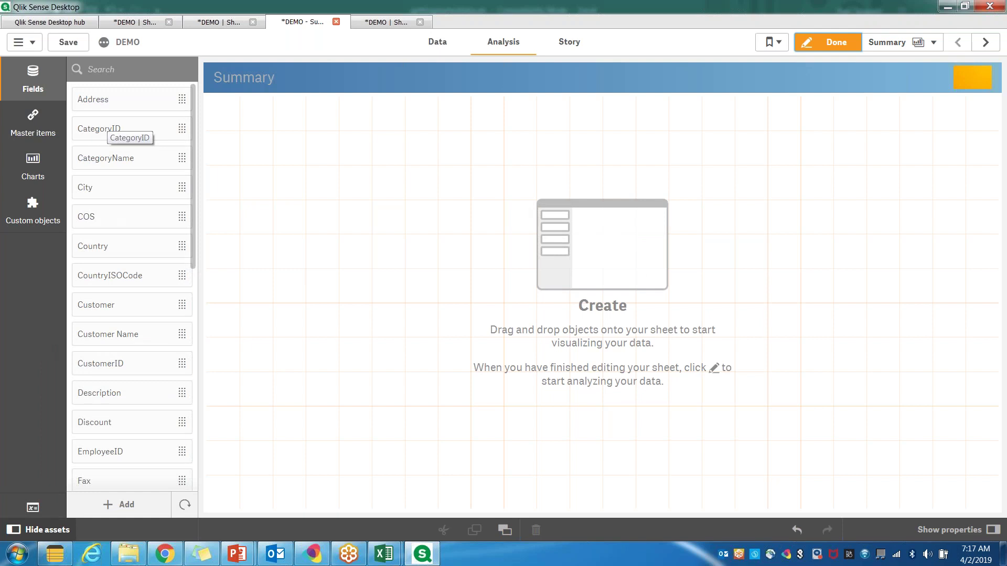
{"action": "scroll", "coordinate": [139, 409], "scroll_direction": "down", "scroll_amount": 8}
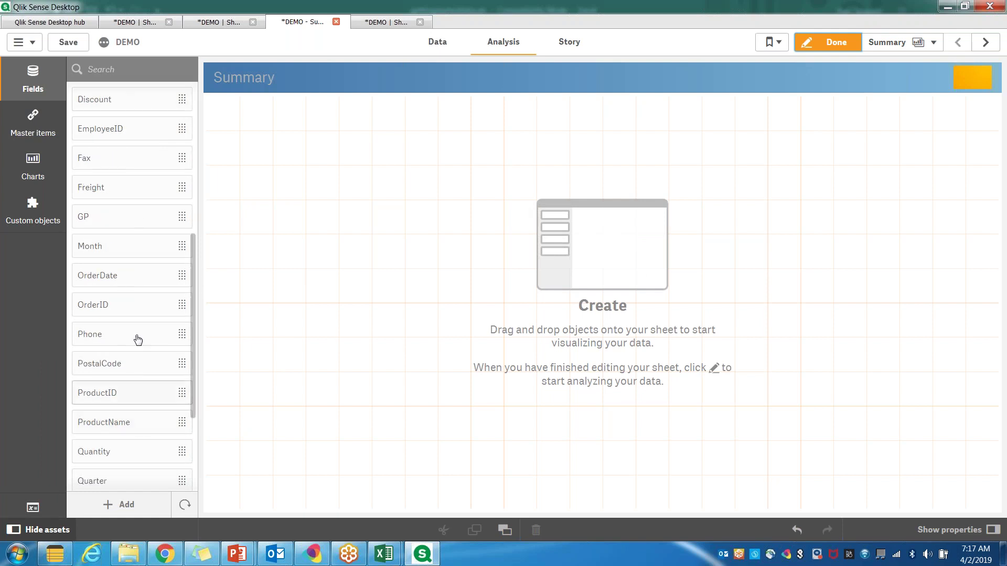
{"action": "scroll", "coordinate": [126, 362], "scroll_direction": "up", "scroll_amount": 8}
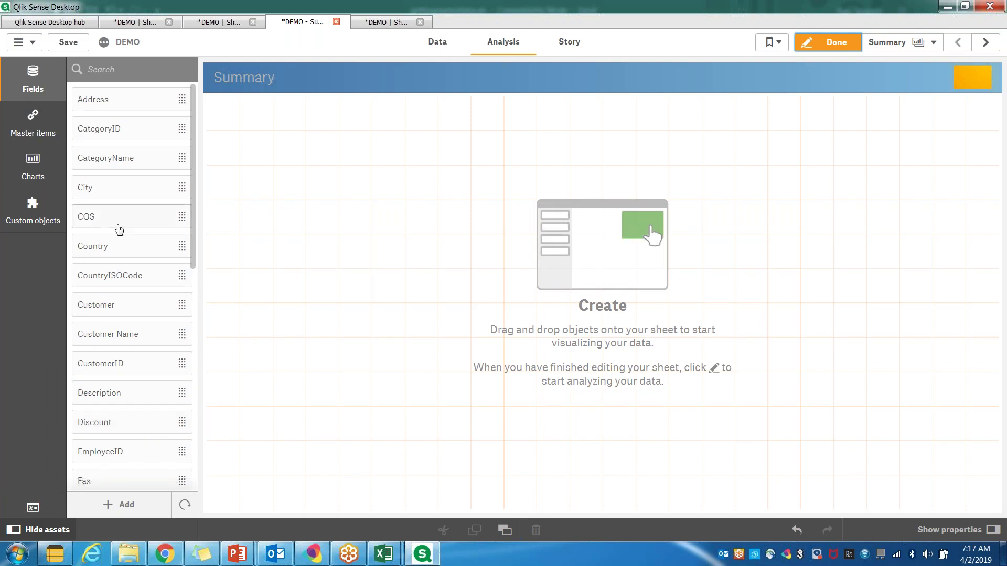
{"action": "left_click", "coordinate": [33, 124]}
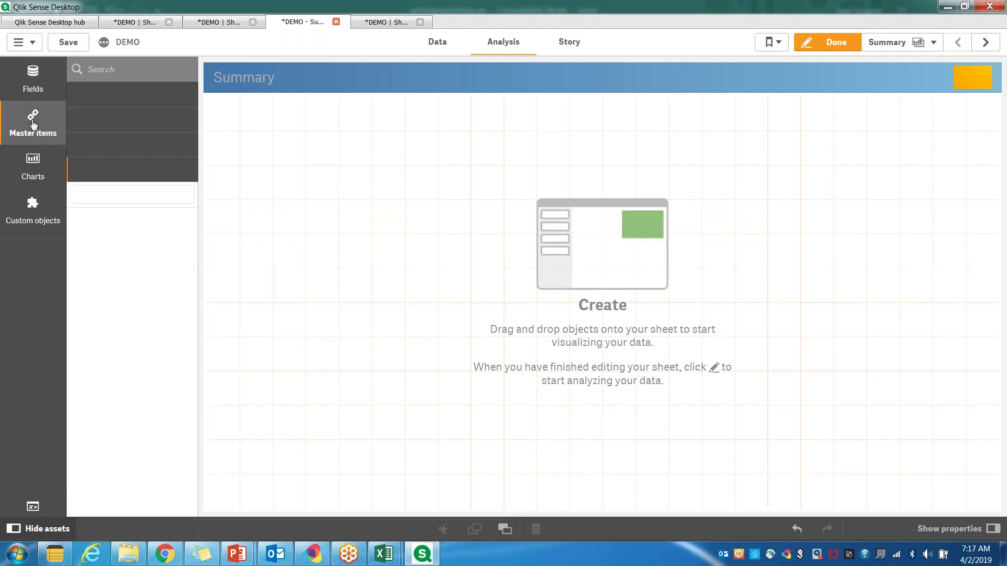
{"action": "left_click", "coordinate": [43, 166]}
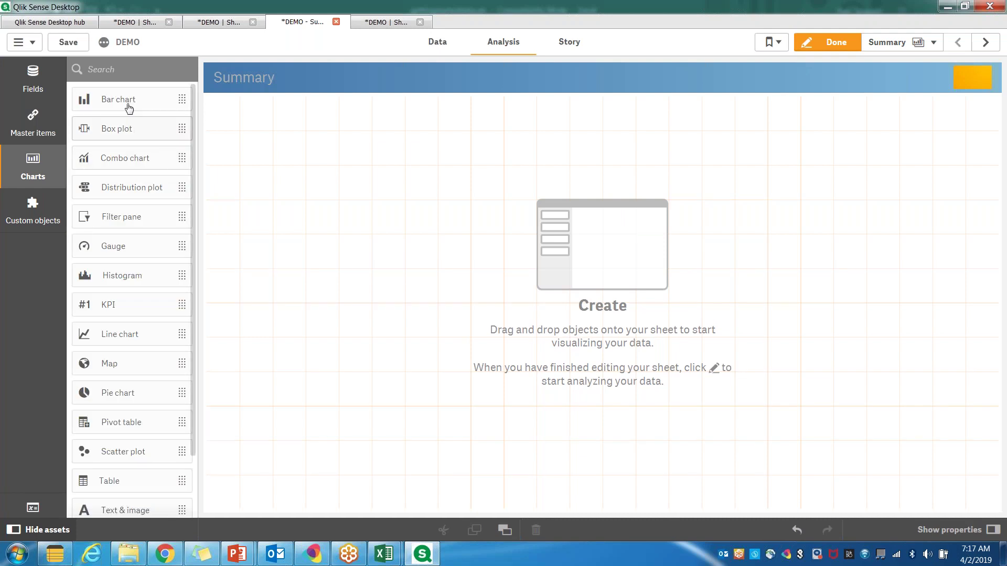
{"action": "scroll", "coordinate": [117, 292], "scroll_direction": "down", "scroll_amount": 3}
{"action": "scroll", "coordinate": [142, 377], "scroll_direction": "up", "scroll_amount": 3}
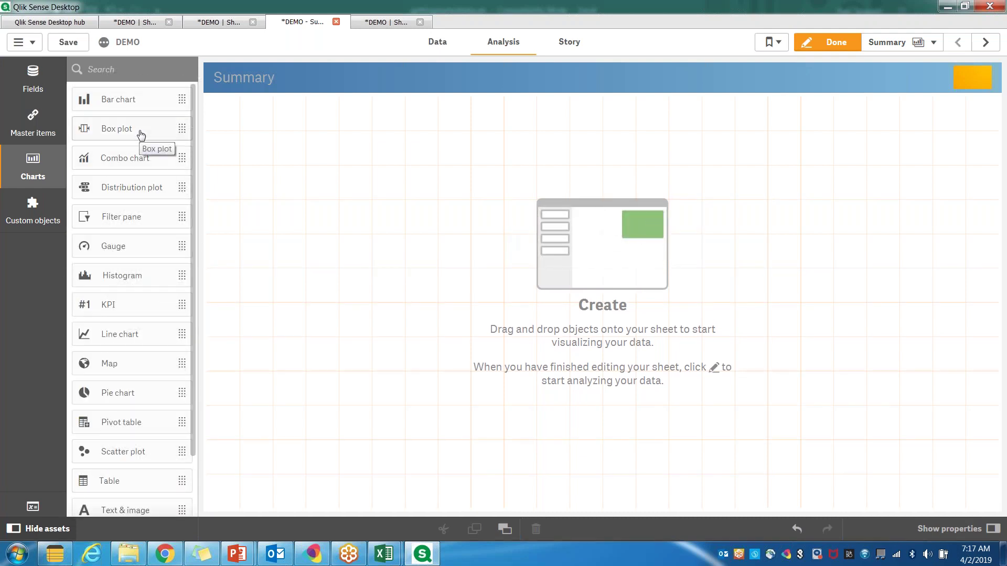
Change the Summary sheet's title to "Summary Analysis" in its sheet properties.
{"action": "left_click", "coordinate": [250, 187]}
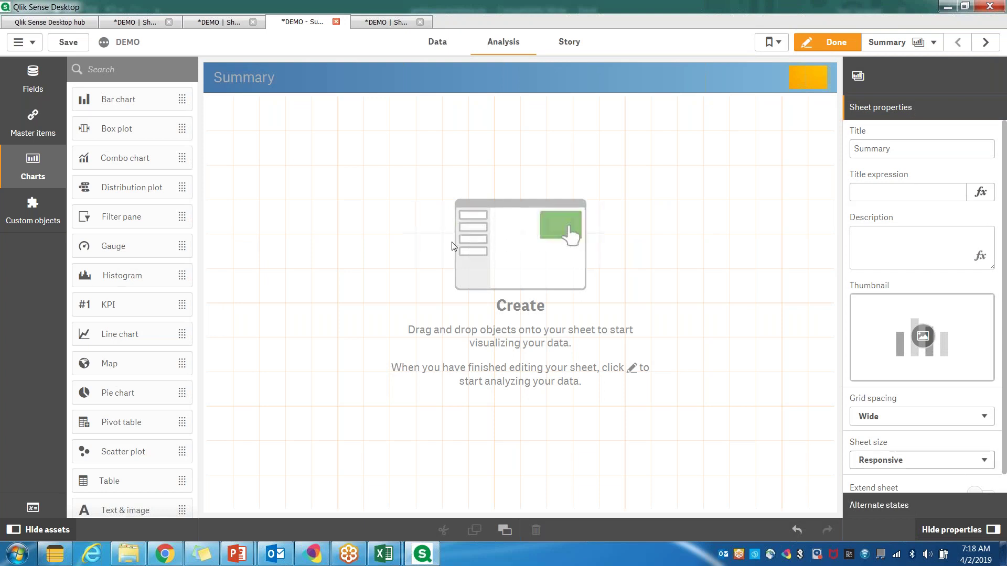
{"action": "left_click", "coordinate": [916, 152]}
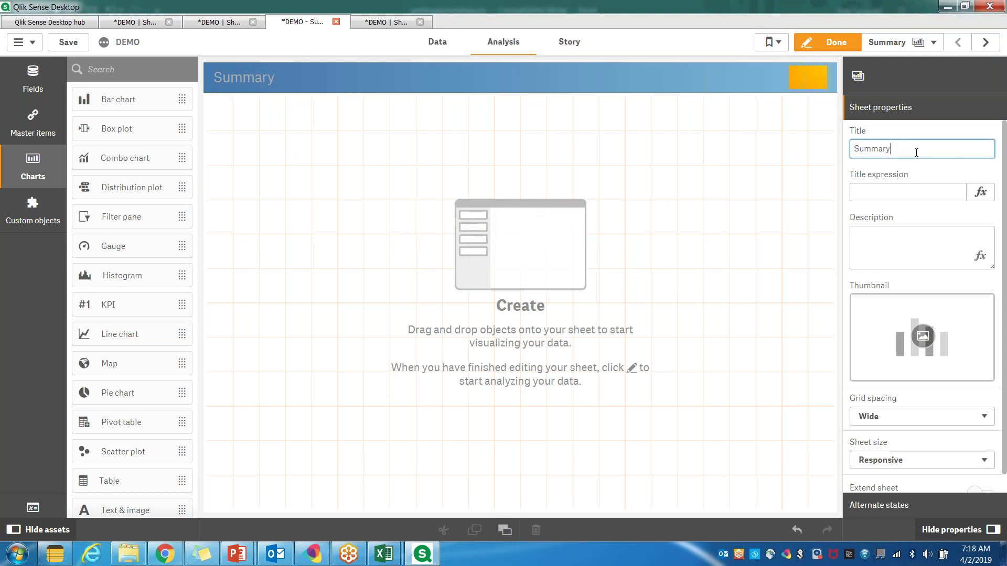
{"action": "left_click_drag", "start_coordinate": [915, 149], "coordinate": [851, 149]}
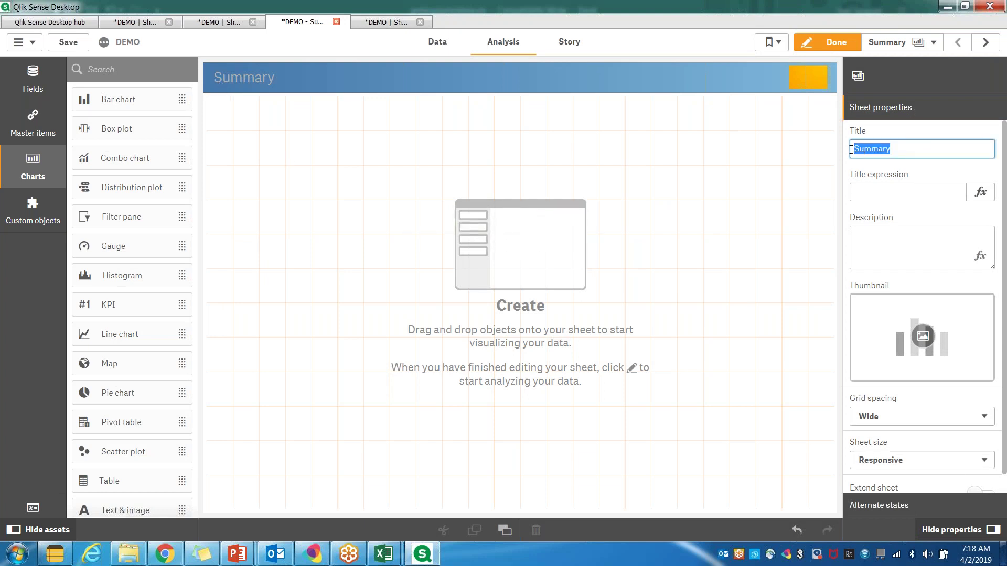
{"action": "left_click", "coordinate": [912, 150]}
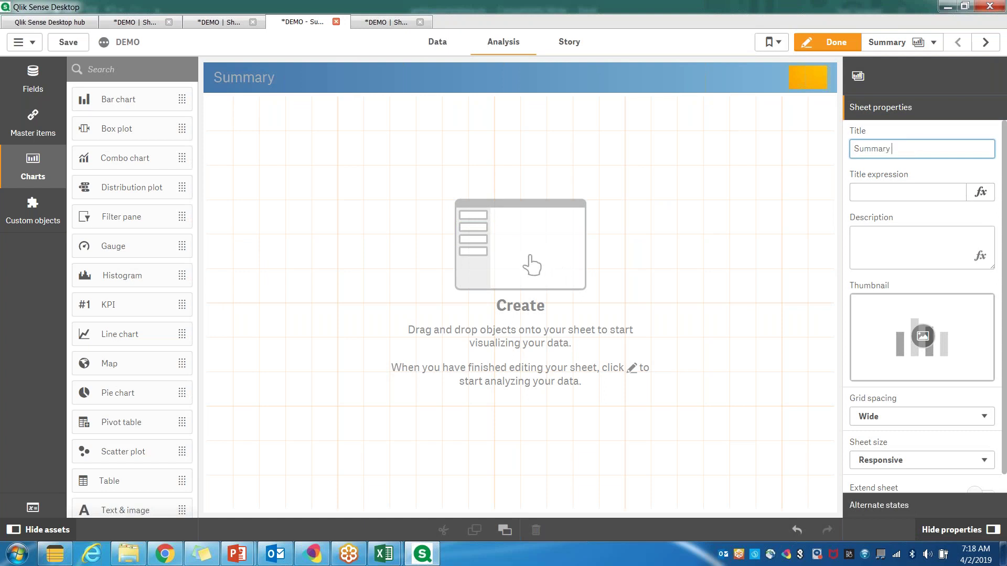
{"action": "type", "text": "Ana"}
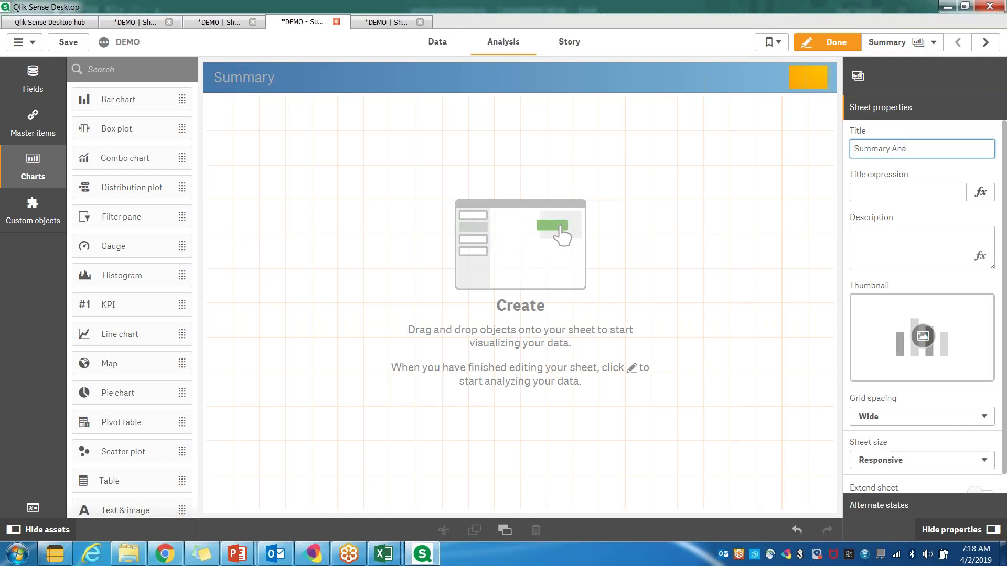
{"action": "type", "text": "lysis"}
{"action": "left_click", "coordinate": [784, 204]}
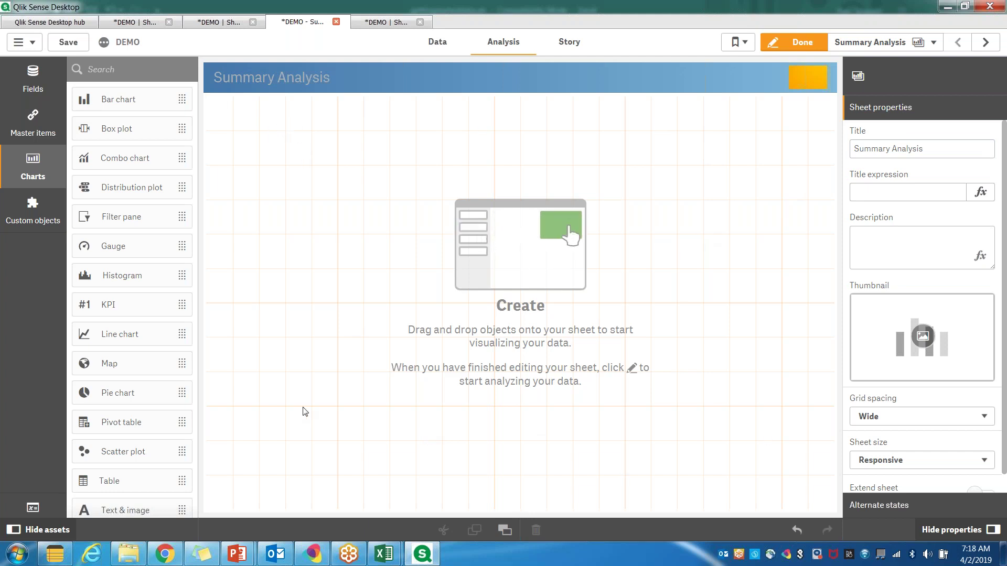
Set the sheet's title expression to =Today() and check how the sheet is named in the sheet list.
{"action": "left_click", "coordinate": [867, 192]}
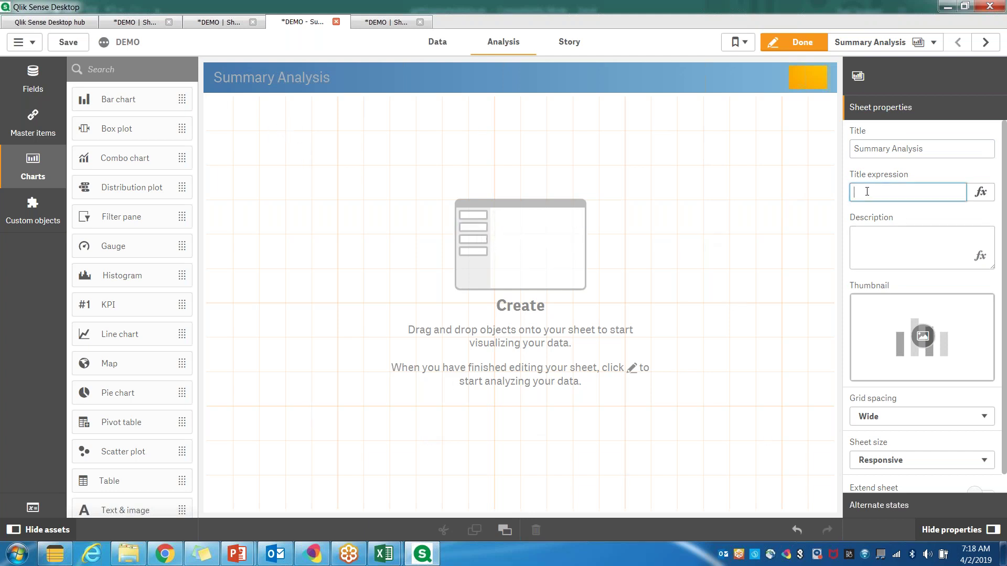
{"action": "left_click", "coordinate": [885, 249]}
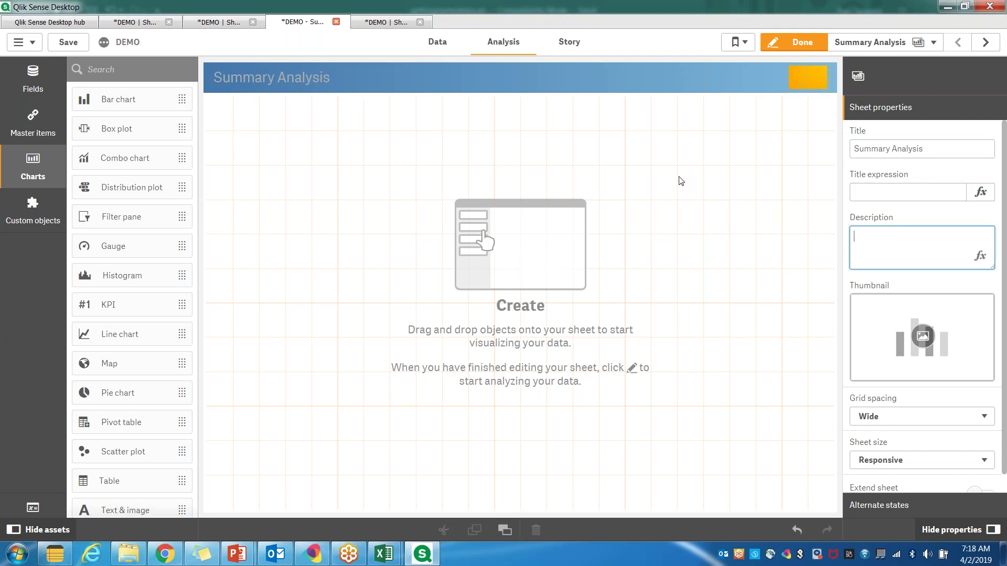
{"action": "left_click", "coordinate": [988, 197]}
{"action": "left_click", "coordinate": [985, 194]}
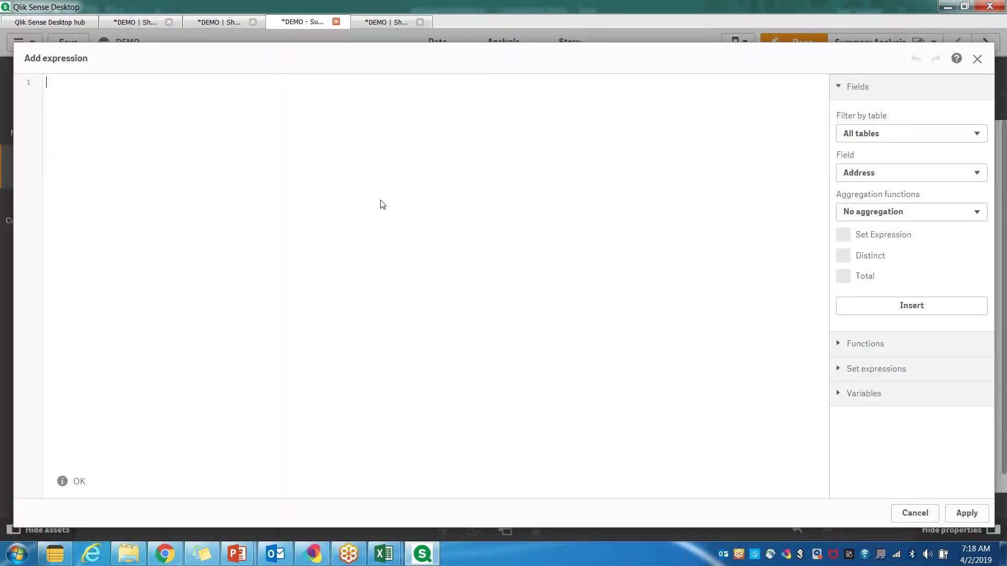
{"action": "type", "text": "Today"}
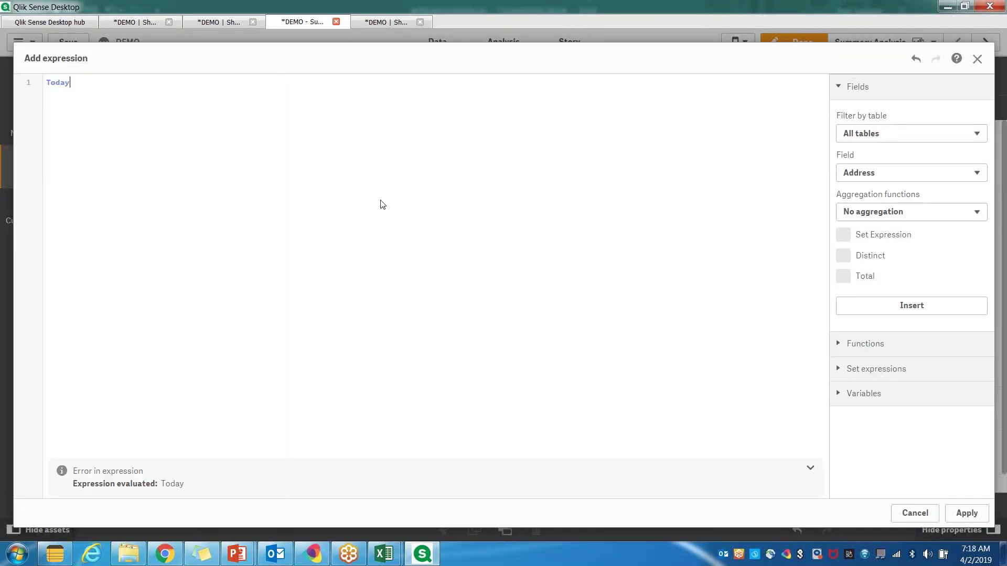
{"action": "type", "text": "()"}
{"action": "left_click", "coordinate": [965, 514]}
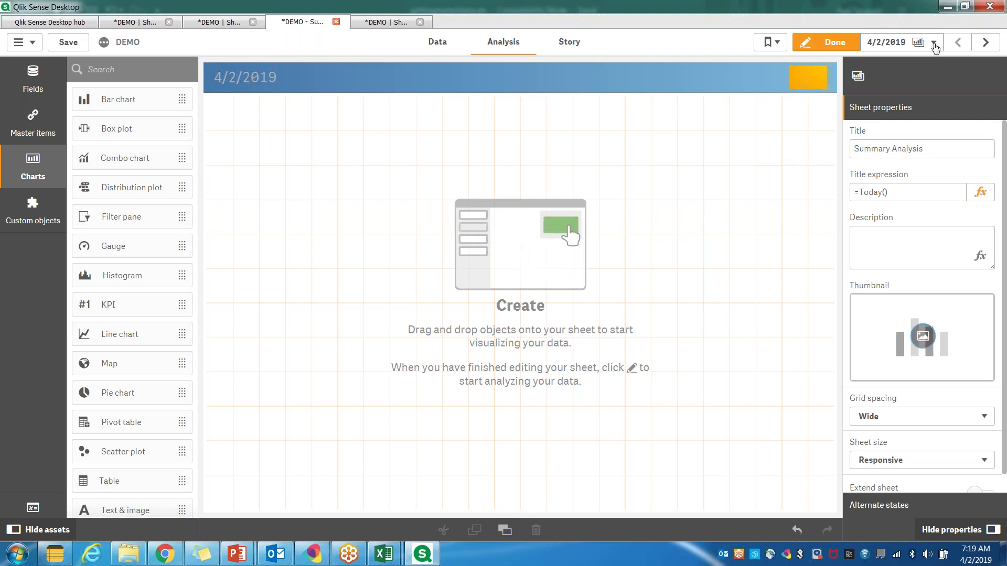
{"action": "left_click", "coordinate": [902, 42]}
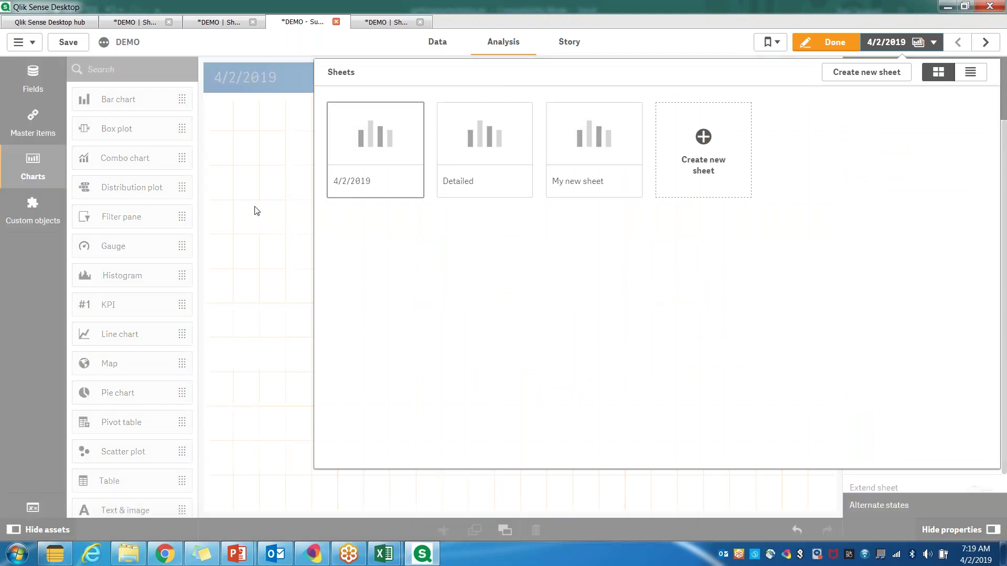
{"action": "left_click", "coordinate": [256, 209]}
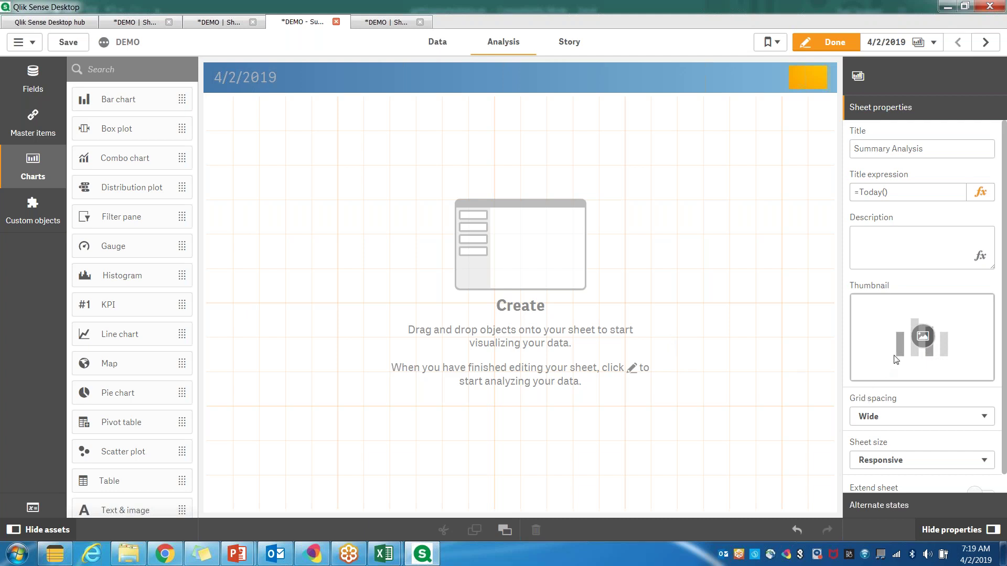
Browse the default image collection in the media library for the sheet's thumbnail.
{"action": "left_click", "coordinate": [922, 336]}
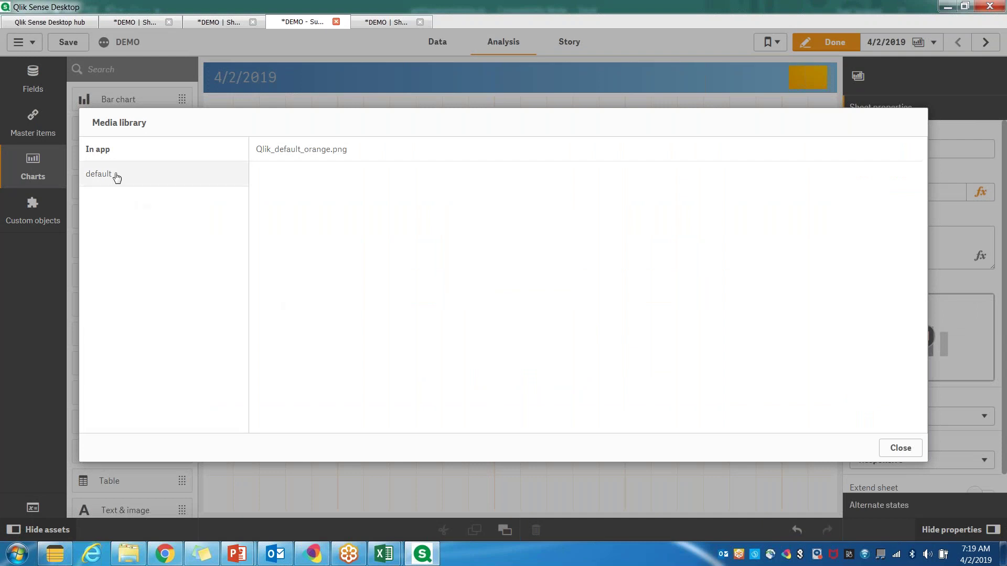
{"action": "left_click", "coordinate": [141, 174]}
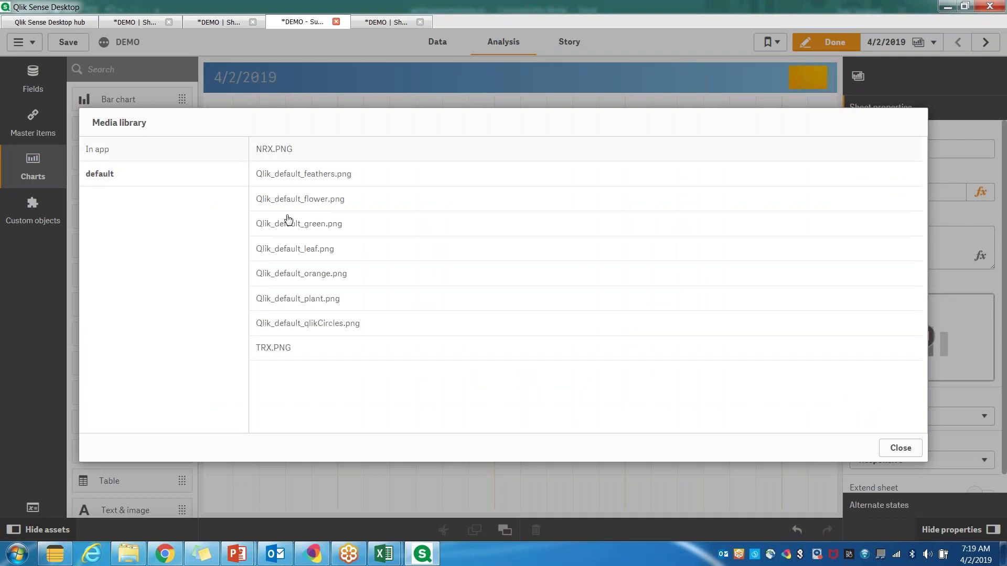
Switch to File Explorer, locate DEMO.qvf in Documents > Qlik > Sense > Apps, and return to the Sense folder.
{"action": "left_click", "coordinate": [136, 560]}
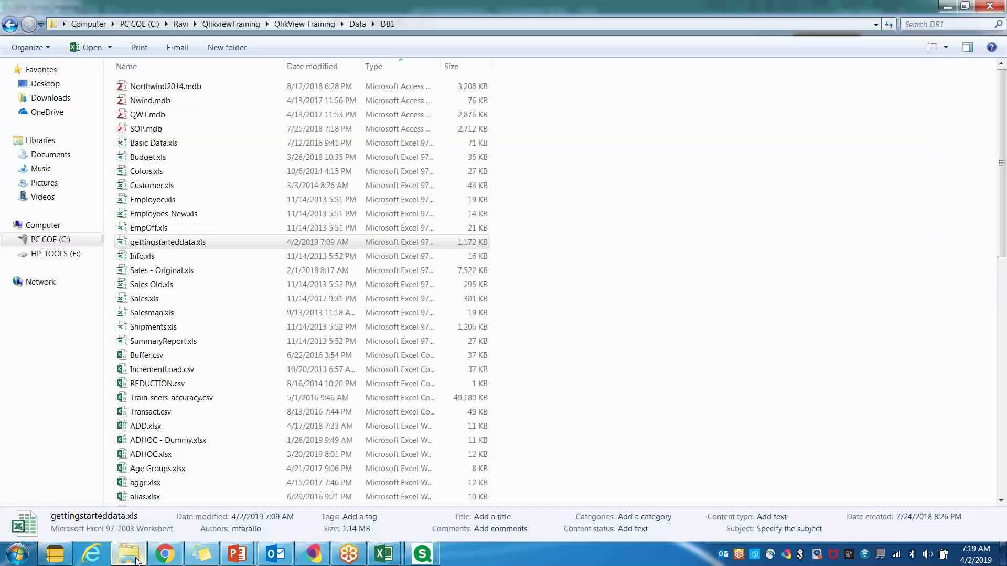
{"action": "left_click", "coordinate": [47, 156]}
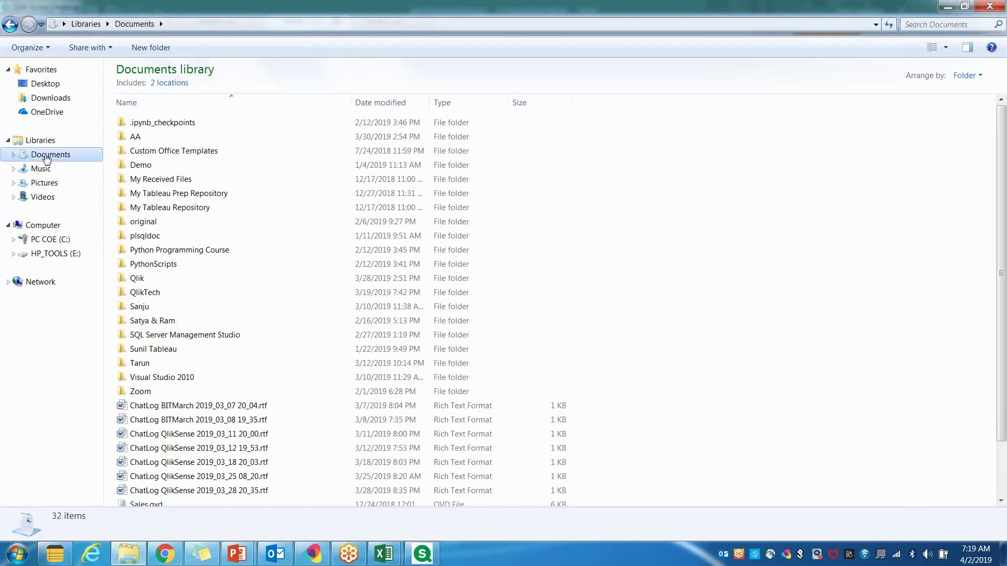
{"action": "left_click", "coordinate": [137, 277]}
{"action": "double_click", "coordinate": [137, 278]}
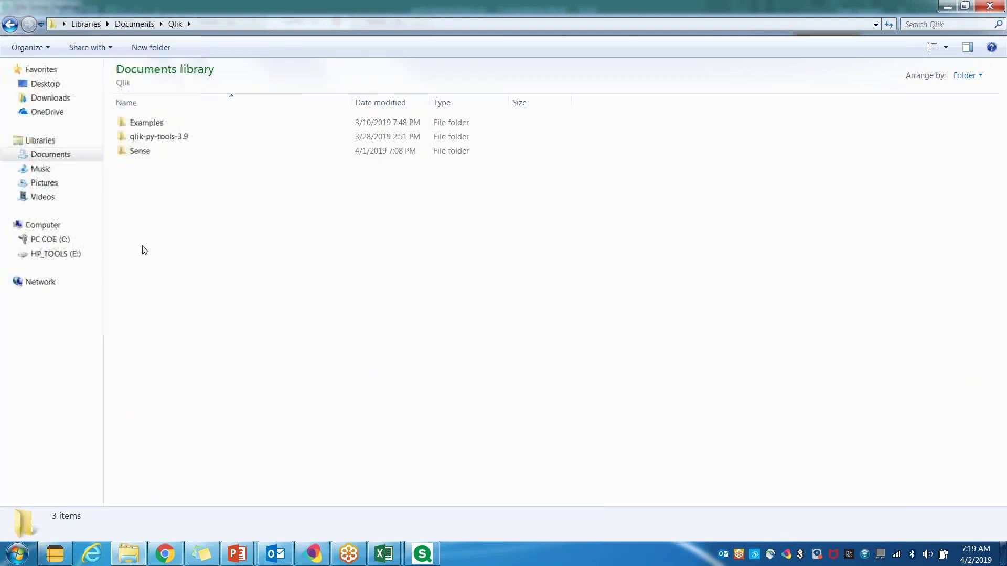
{"action": "double_click", "coordinate": [137, 151]}
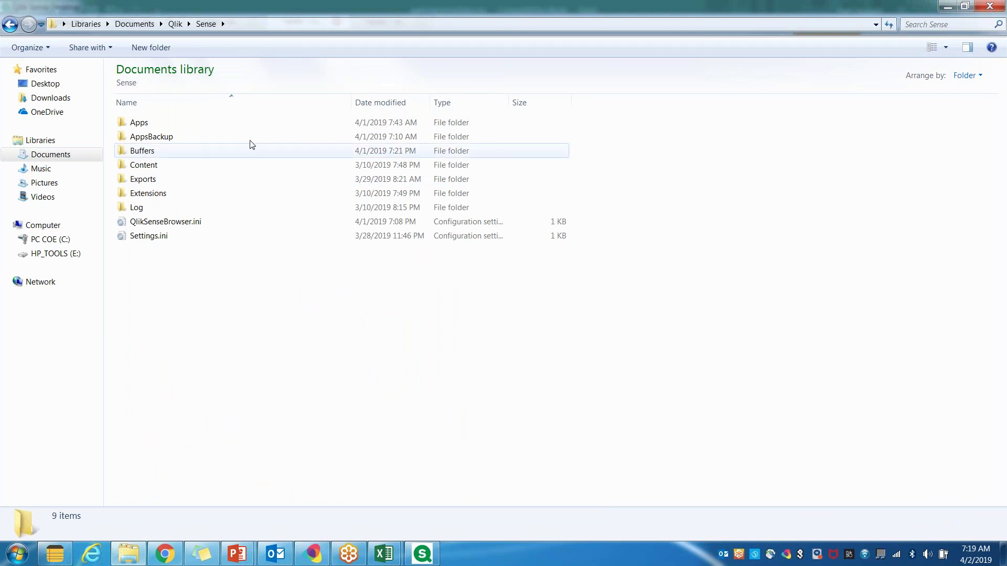
{"action": "left_click", "coordinate": [137, 126]}
{"action": "double_click", "coordinate": [137, 130]}
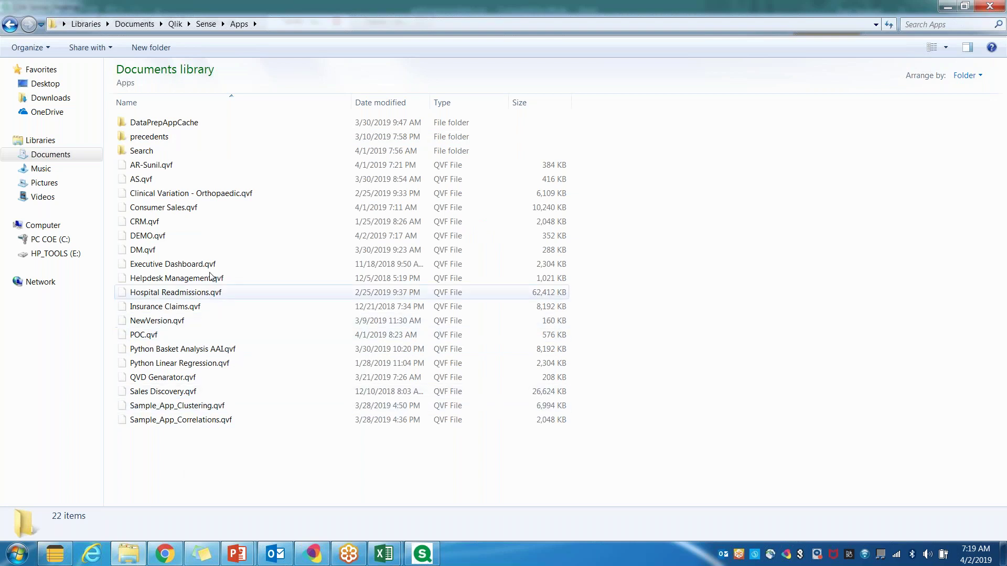
{"action": "left_click", "coordinate": [142, 237]}
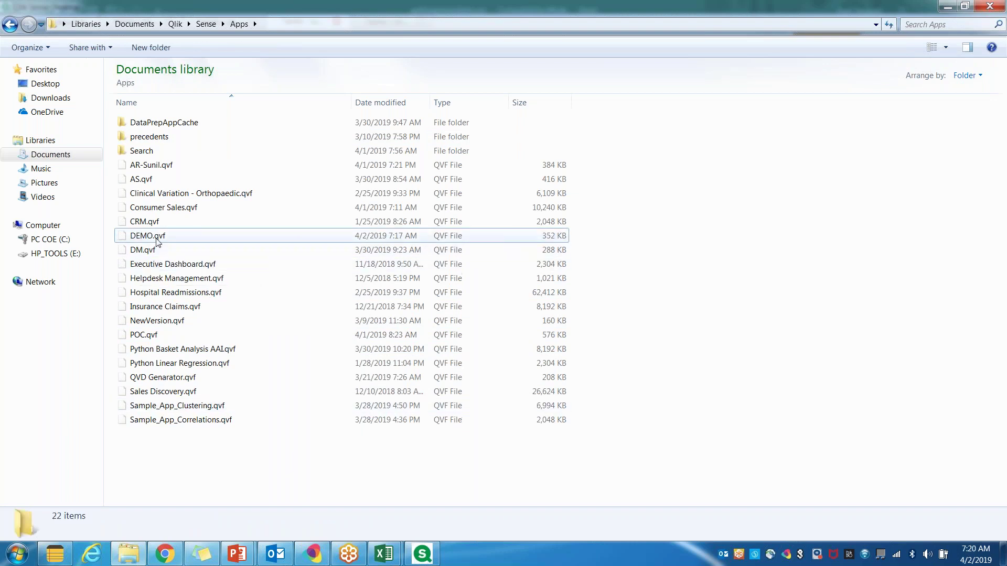
{"action": "left_click", "coordinate": [10, 24]}
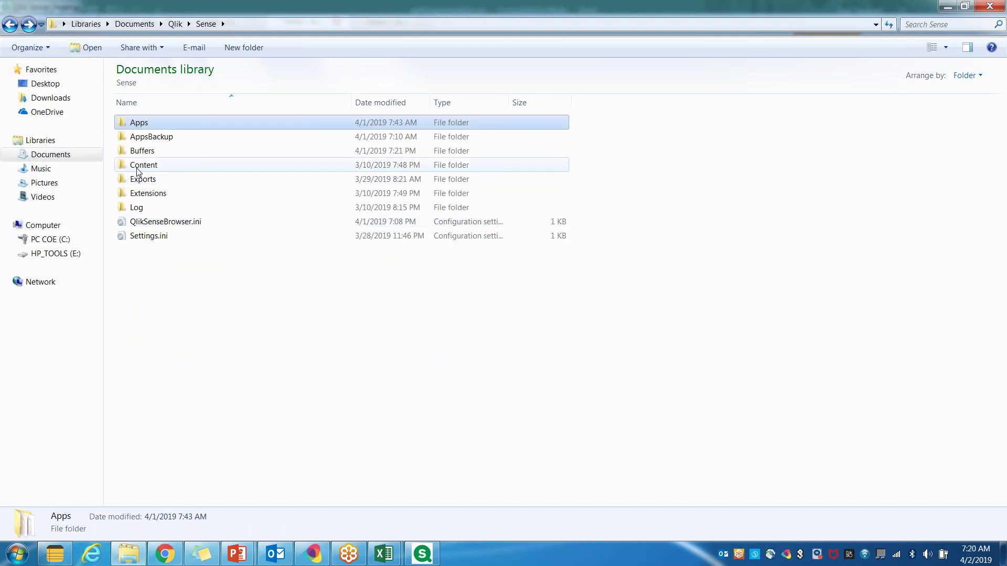
Open the Default folder under Content and examine the TRX.PNG, NRX.PNG and default Qlik image files.
{"action": "double_click", "coordinate": [138, 173]}
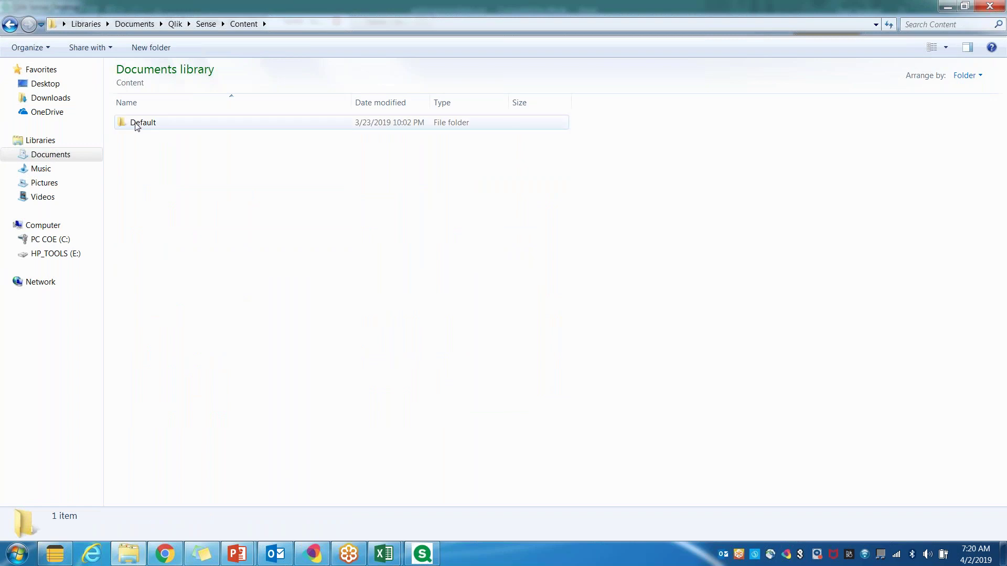
{"action": "double_click", "coordinate": [136, 127]}
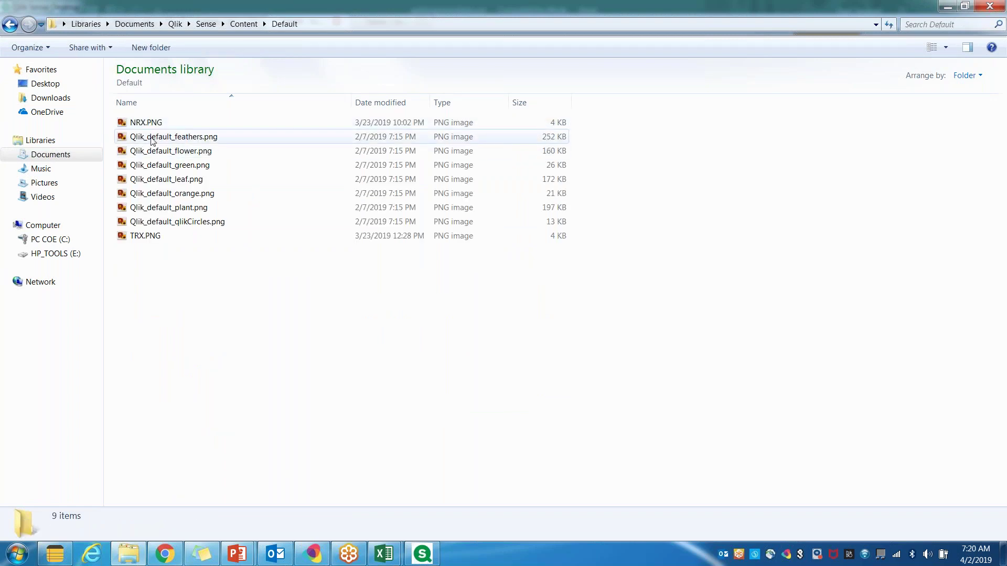
{"action": "left_click", "coordinate": [148, 236]}
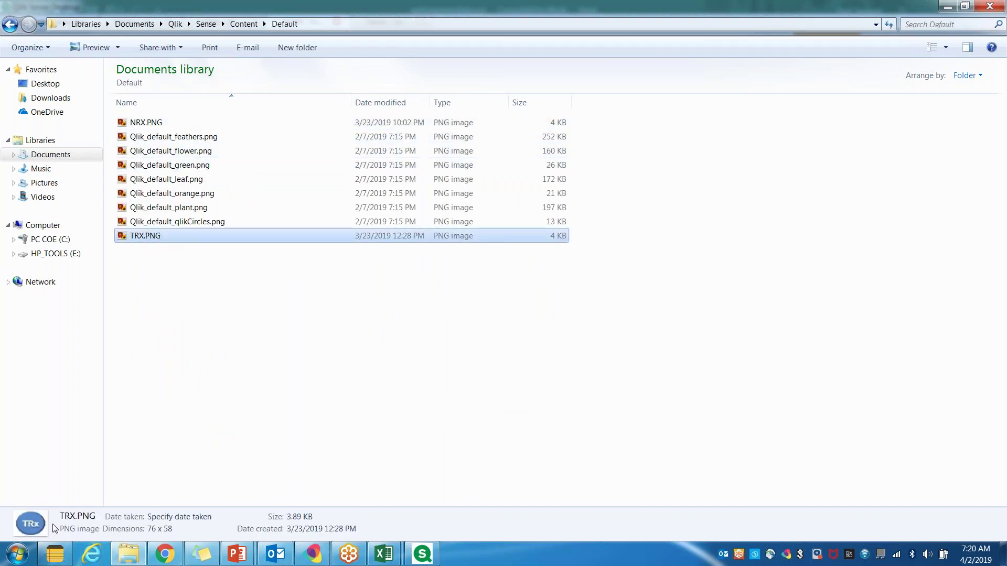
{"action": "left_click", "coordinate": [147, 125]}
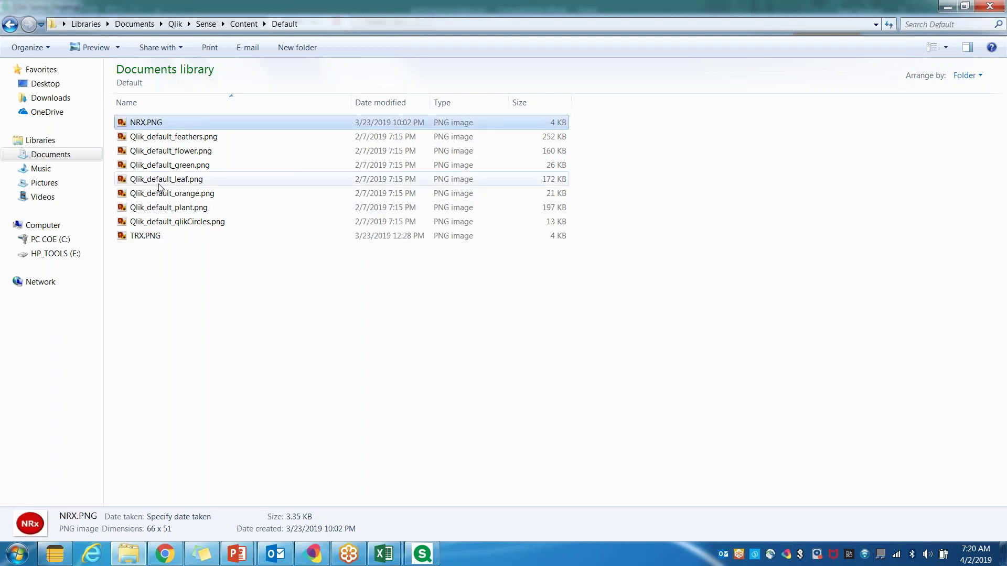
{"action": "left_click", "coordinate": [193, 308]}
{"action": "left_click", "coordinate": [176, 150]}
{"action": "left_click", "coordinate": [181, 248]}
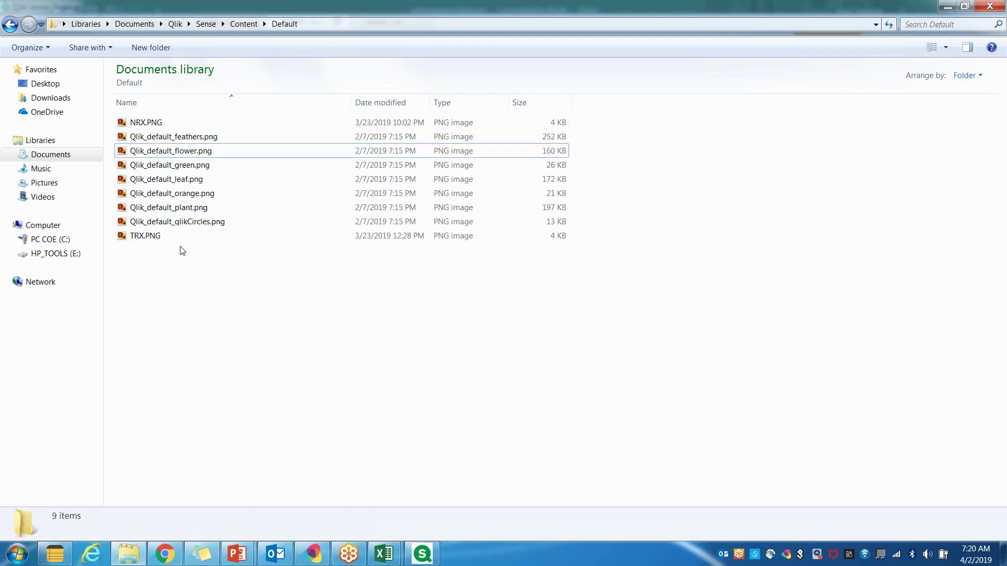
Switch back to Qlik Sense, insert Qlik_default_green.png as the sheet's thumbnail and check it in the sheet list.
{"action": "left_click", "coordinate": [432, 554]}
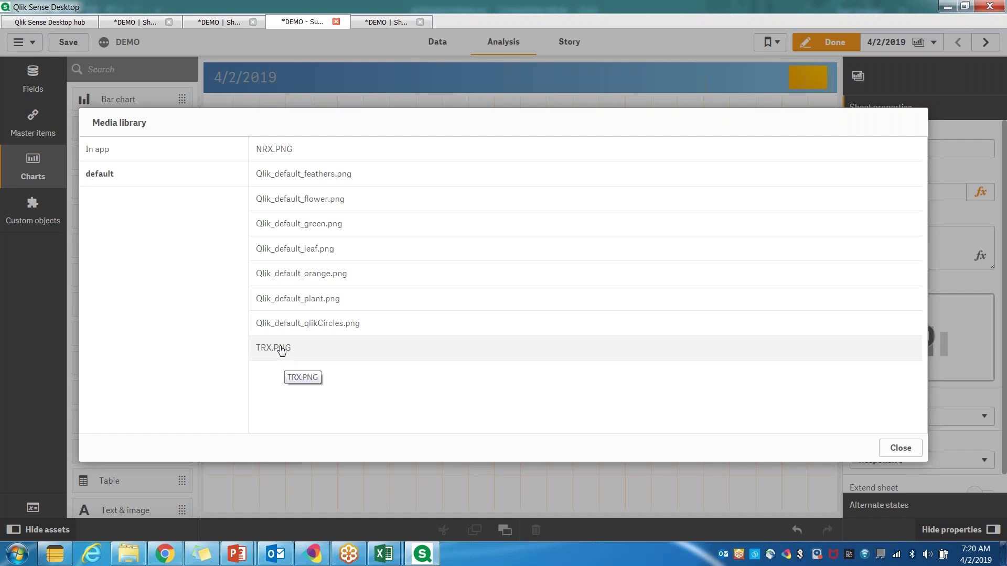
{"action": "left_click", "coordinate": [290, 256]}
{"action": "left_click", "coordinate": [293, 277]}
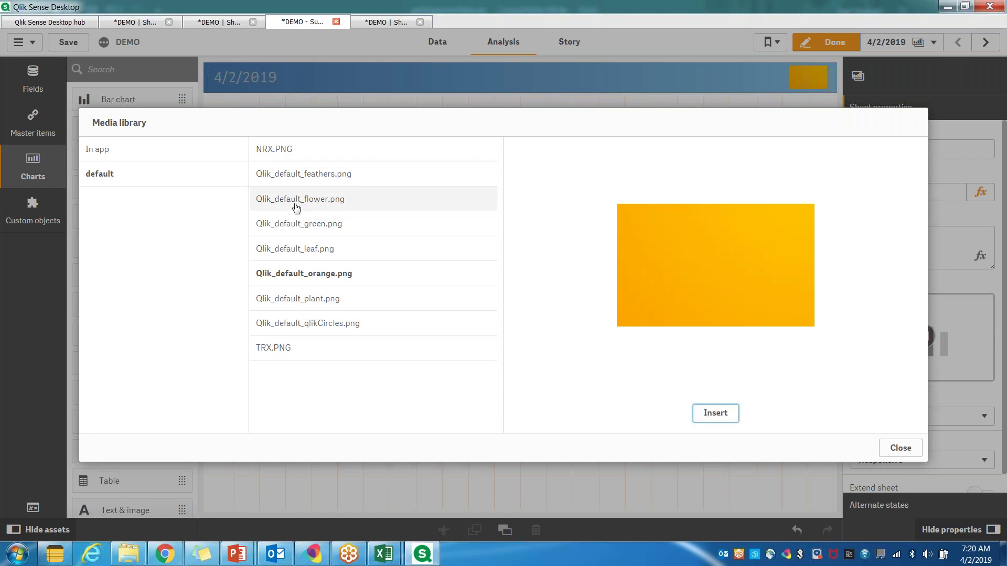
{"action": "left_click", "coordinate": [298, 227]}
{"action": "left_click", "coordinate": [717, 414]}
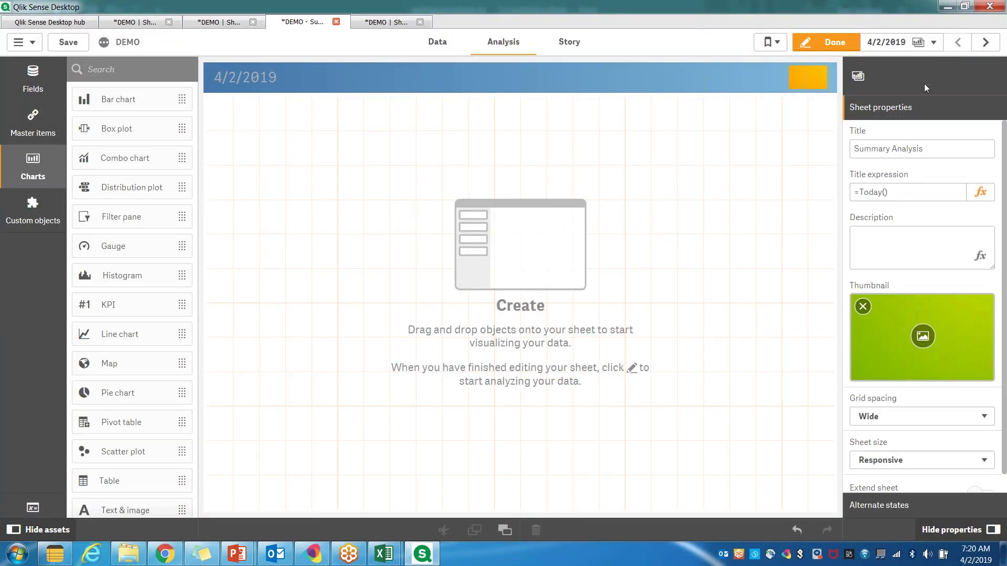
{"action": "left_click", "coordinate": [934, 43]}
{"action": "mouse_move", "coordinate": [348, 157]}
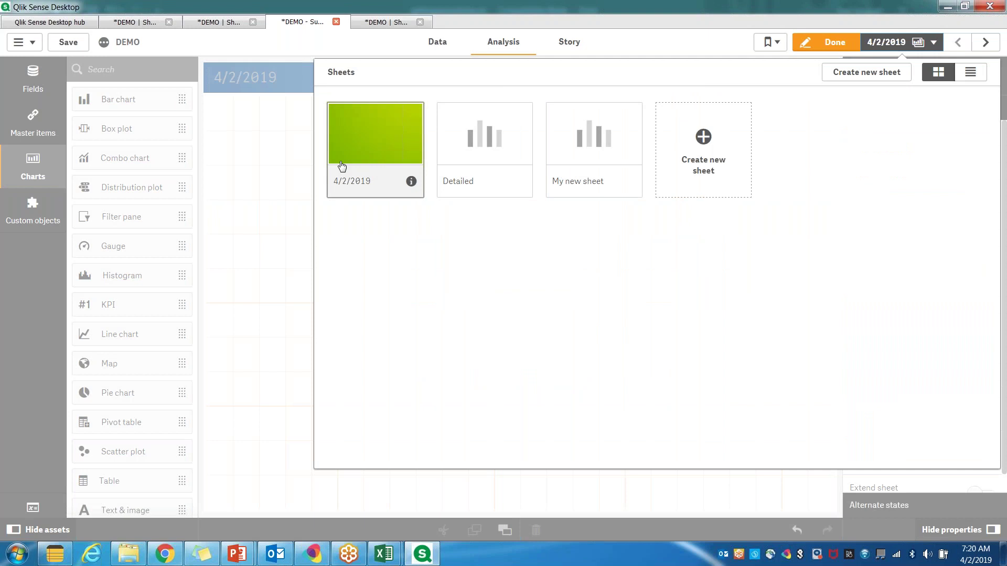
{"action": "left_click", "coordinate": [264, 160]}
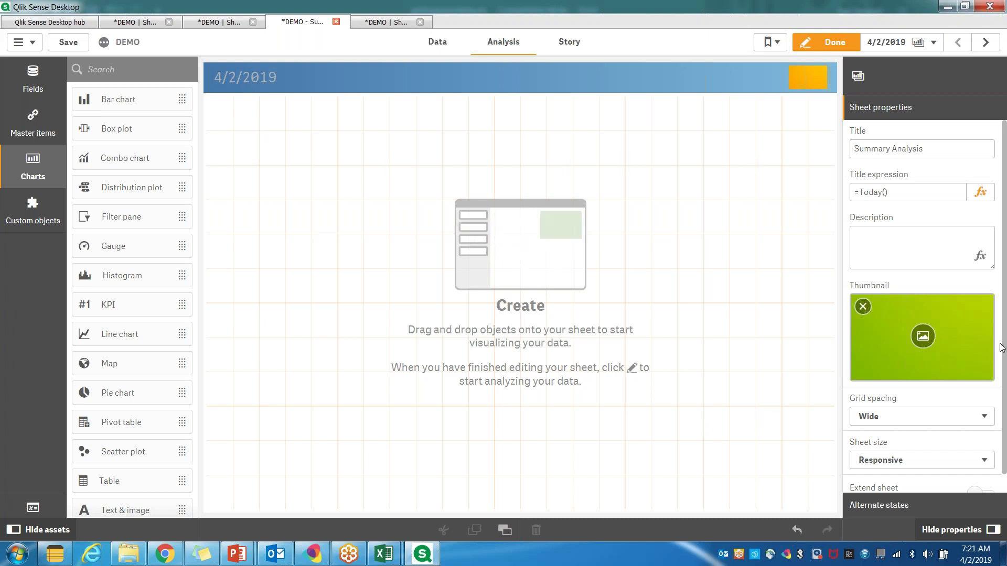
Try the Custom sheet size in the sheet properties and restore the Responsive size.
{"action": "scroll", "coordinate": [1001, 347], "scroll_direction": "down", "scroll_amount": 1}
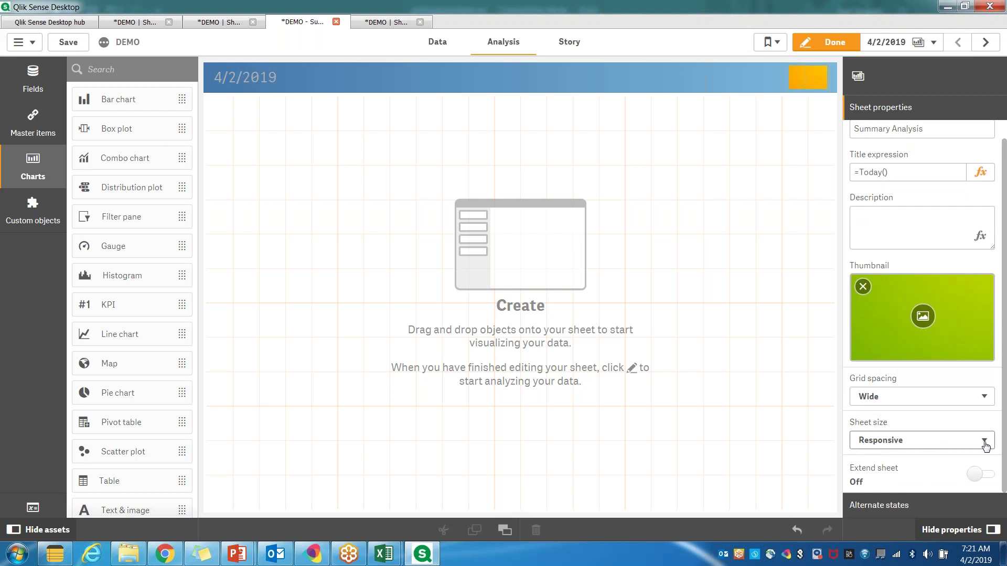
{"action": "left_click", "coordinate": [959, 445]}
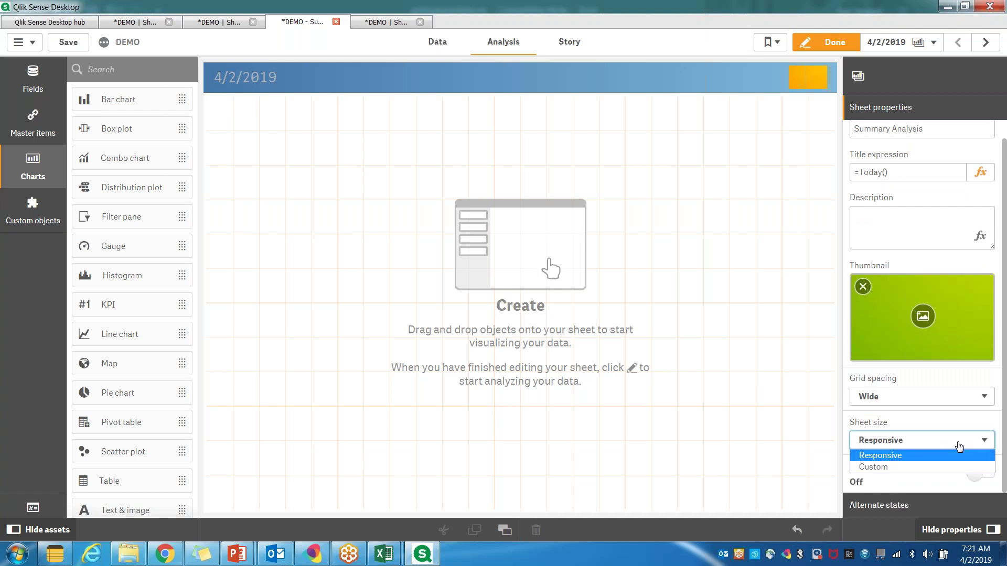
{"action": "left_click", "coordinate": [890, 467]}
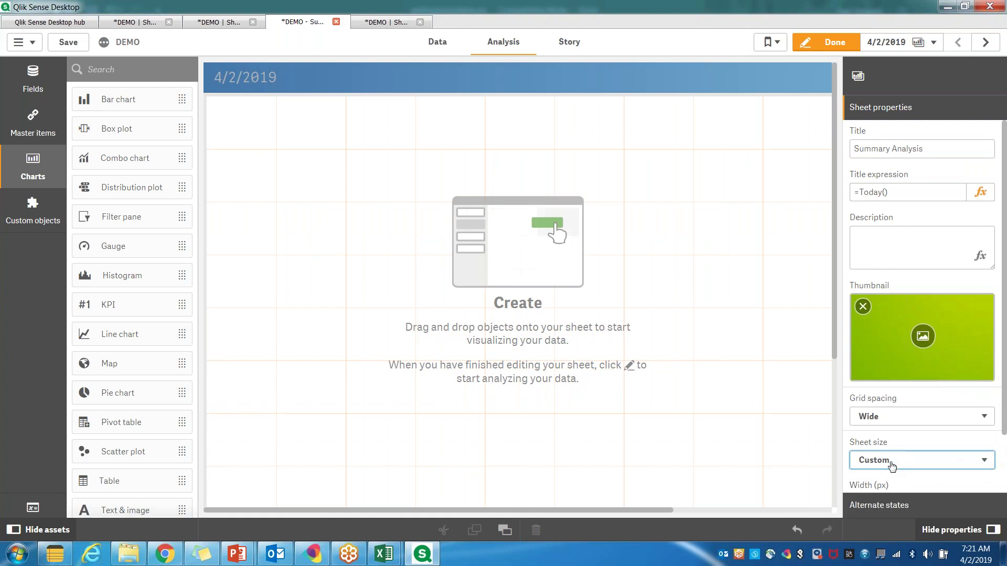
{"action": "scroll", "coordinate": [922, 461], "scroll_direction": "down", "scroll_amount": 3}
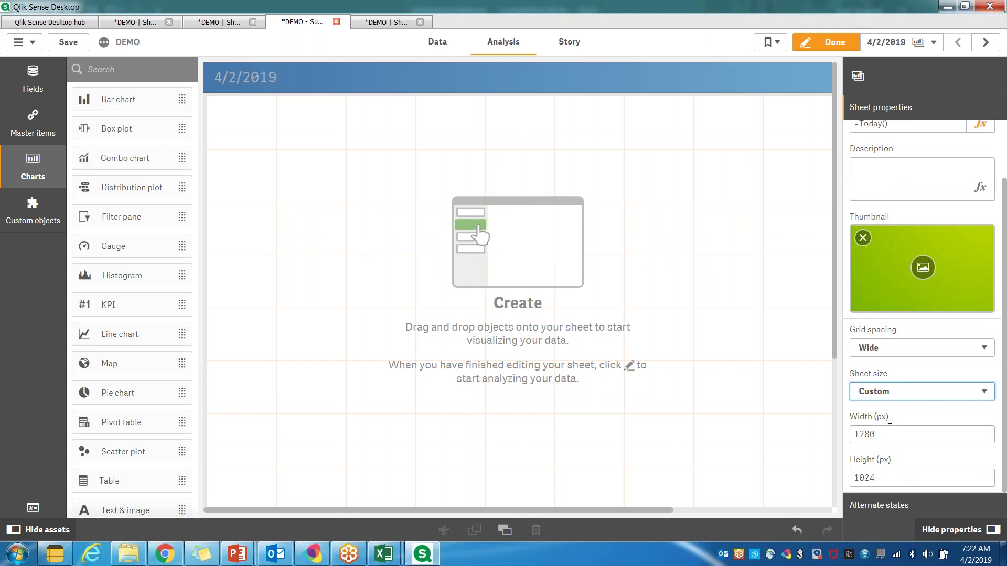
{"action": "left_click", "coordinate": [911, 396]}
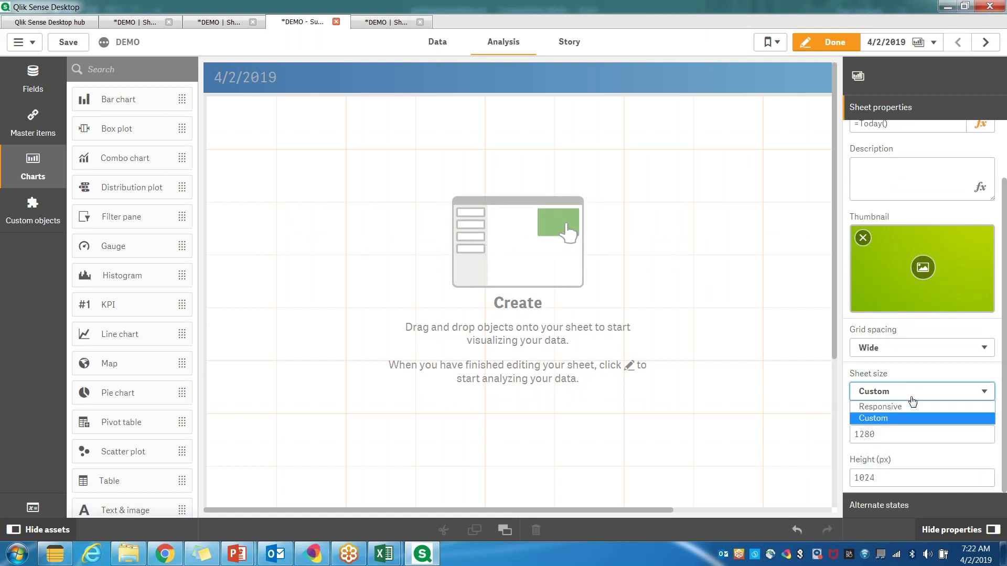
{"action": "left_click", "coordinate": [912, 406]}
{"action": "scroll", "coordinate": [1003, 411], "scroll_direction": "down", "scroll_amount": 1}
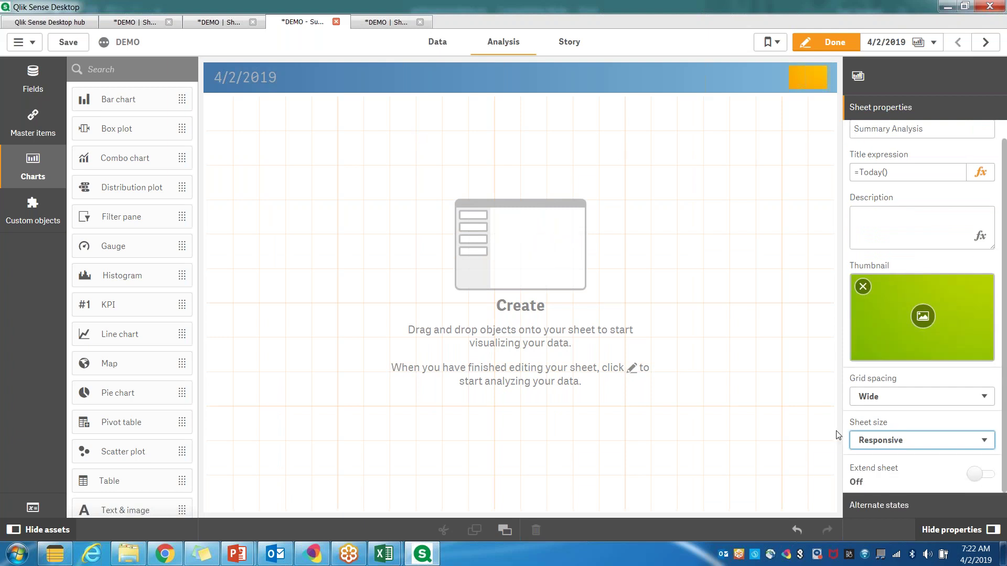
Try the Medium and Narrow grid spacing on the sheet and restore the Wide spacing.
{"action": "left_click", "coordinate": [900, 402]}
{"action": "left_click", "coordinate": [902, 420]}
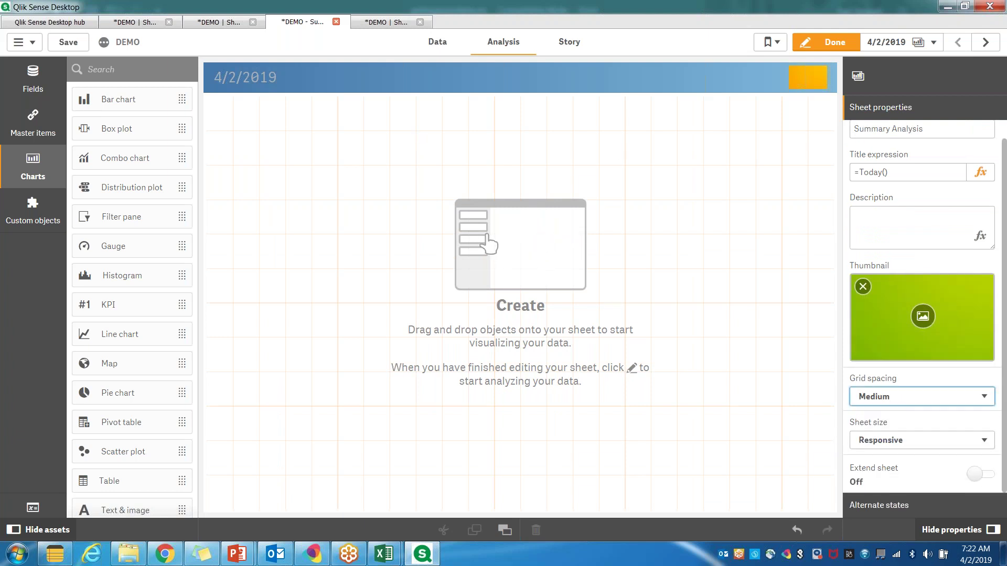
{"action": "left_click", "coordinate": [904, 402]}
{"action": "left_click", "coordinate": [903, 433]}
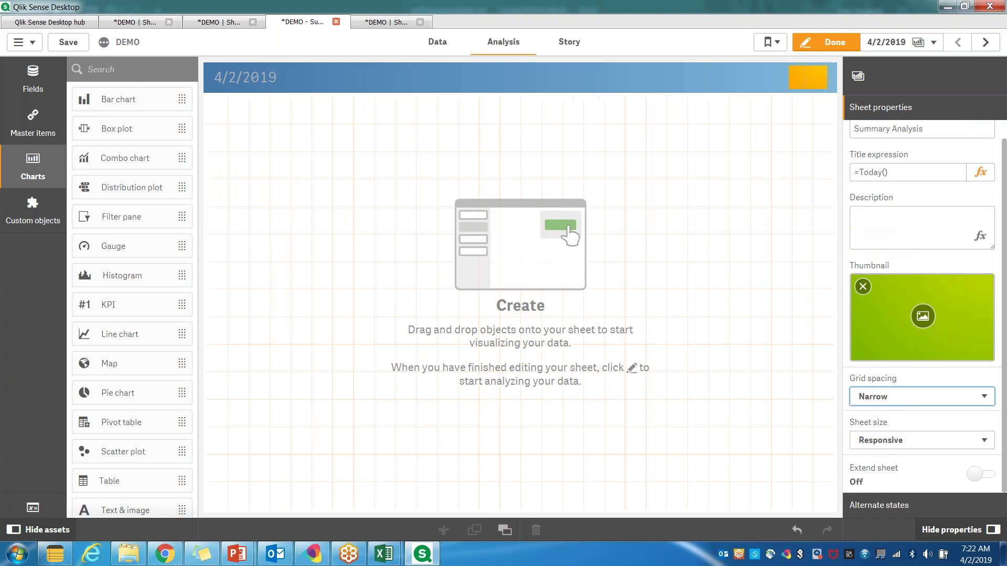
{"action": "left_click", "coordinate": [887, 399]}
{"action": "left_click", "coordinate": [870, 410]}
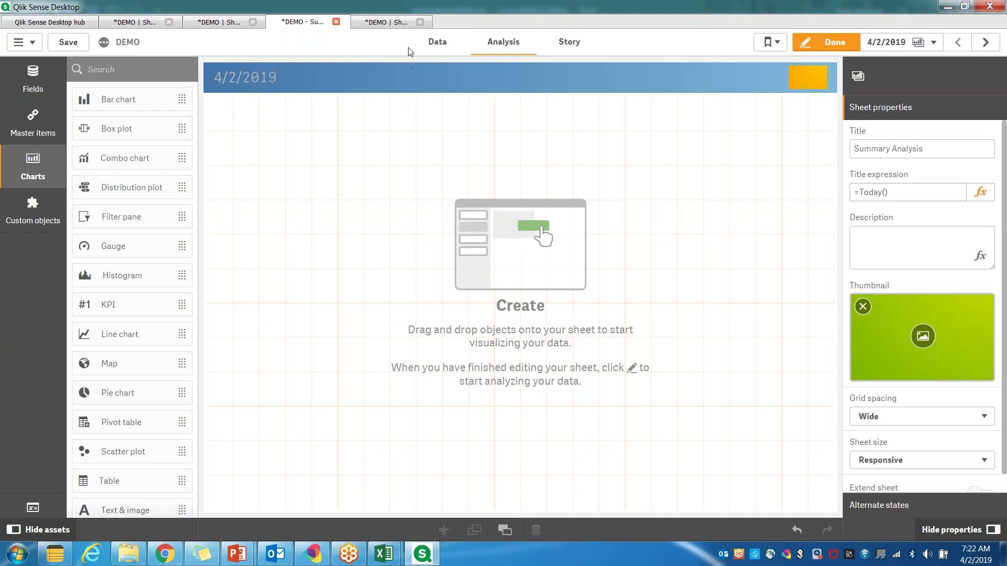
View the app's data manager and return to the summary sheet's analysis view with its properties shown.
{"action": "left_click", "coordinate": [437, 41]}
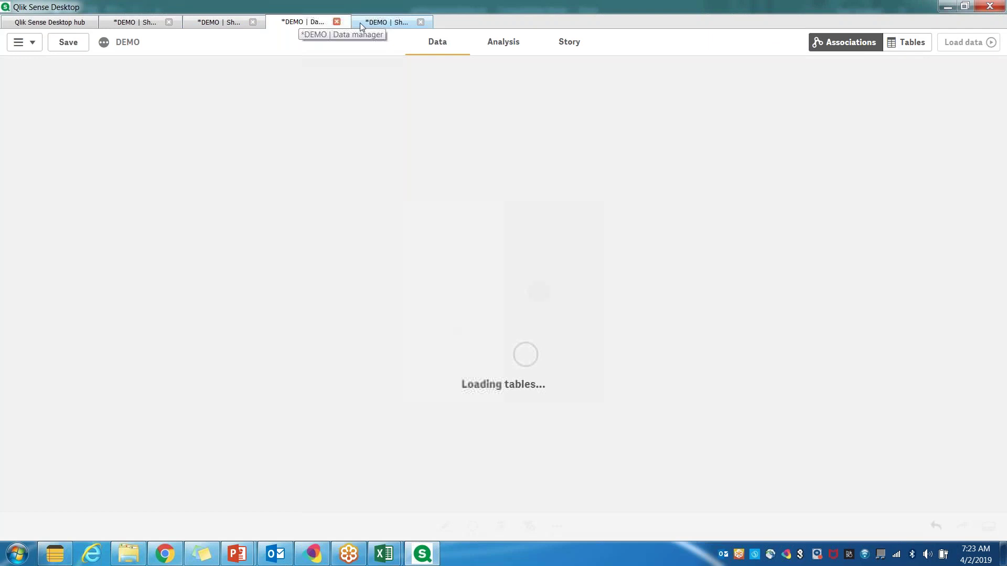
{"action": "left_click", "coordinate": [496, 47]}
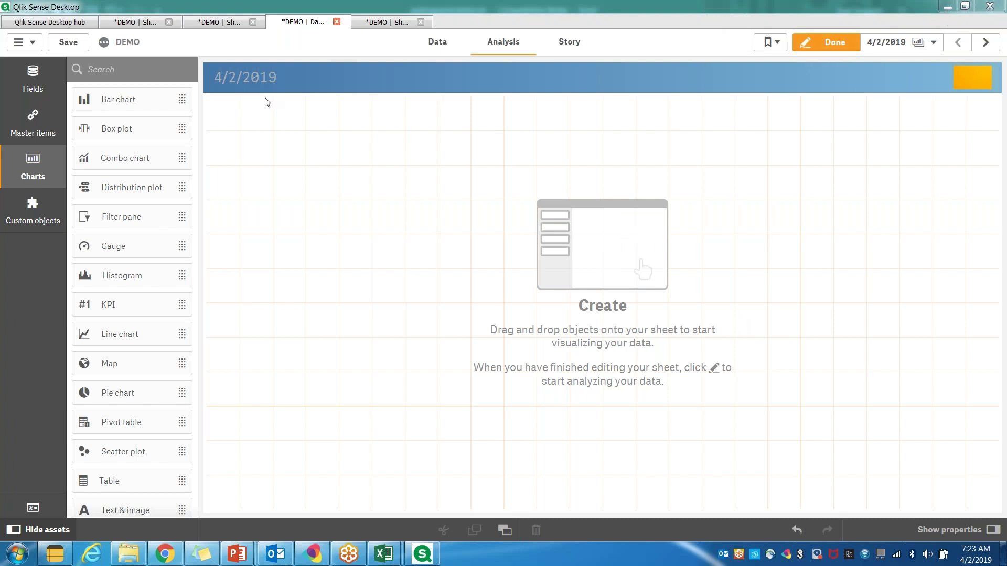
{"action": "left_click", "coordinate": [814, 52]}
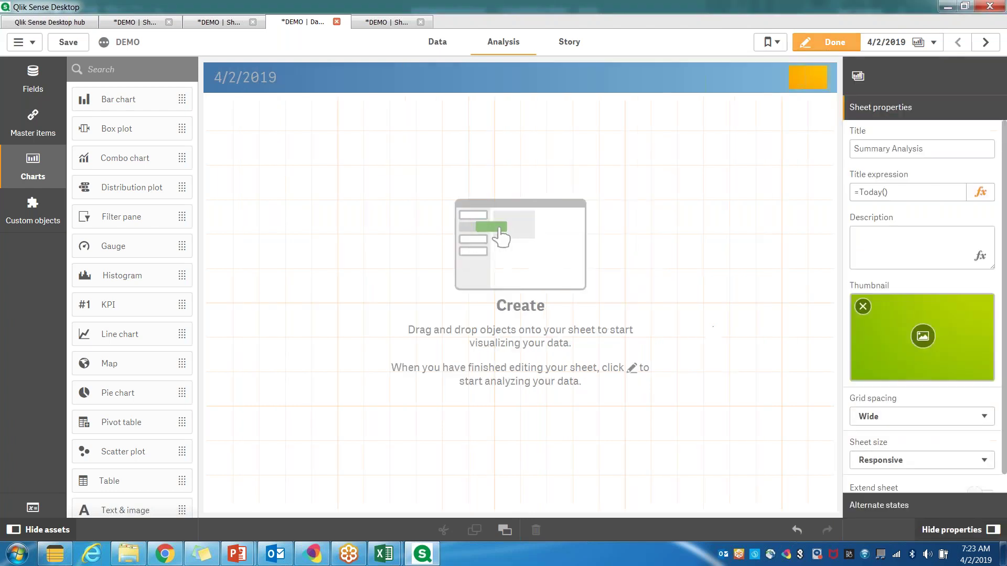
Change the sheet's title expression to =Now() and reapply it from the expression editor.
{"action": "left_click", "coordinate": [234, 84]}
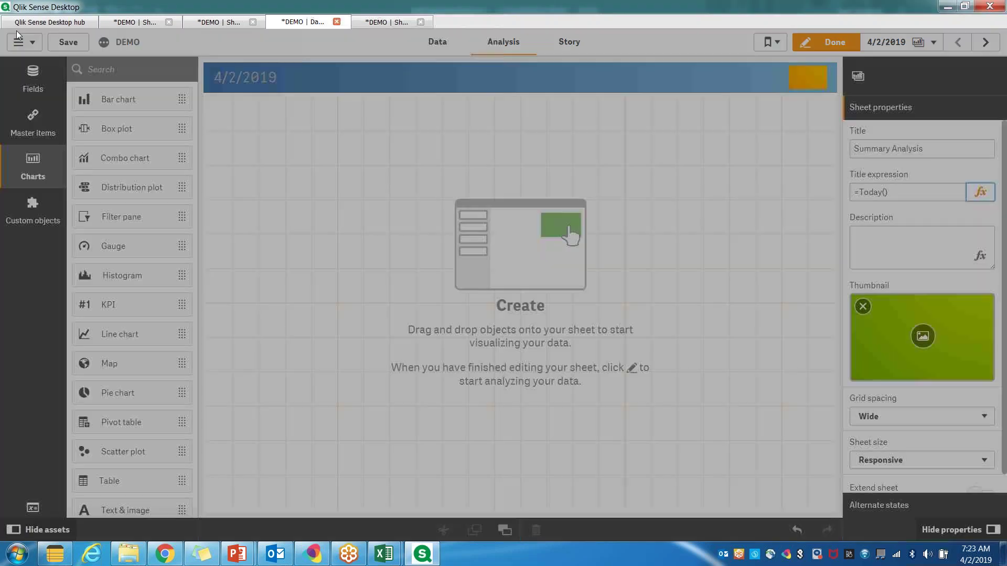
{"action": "left_click_drag", "start_coordinate": [85, 81], "coordinate": [56, 79]}
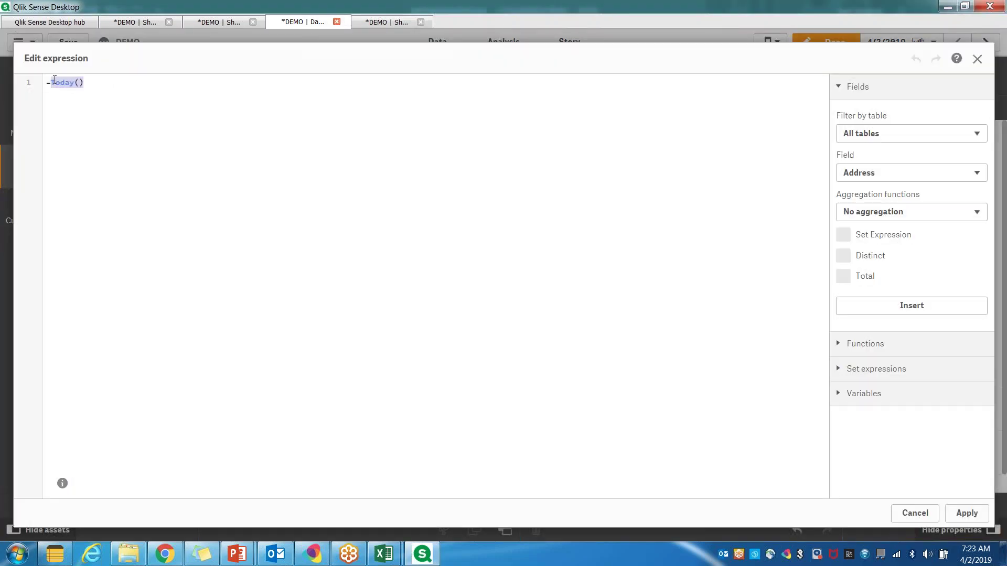
{"action": "type", "text": "Now"}
{"action": "left_click", "coordinate": [966, 513]}
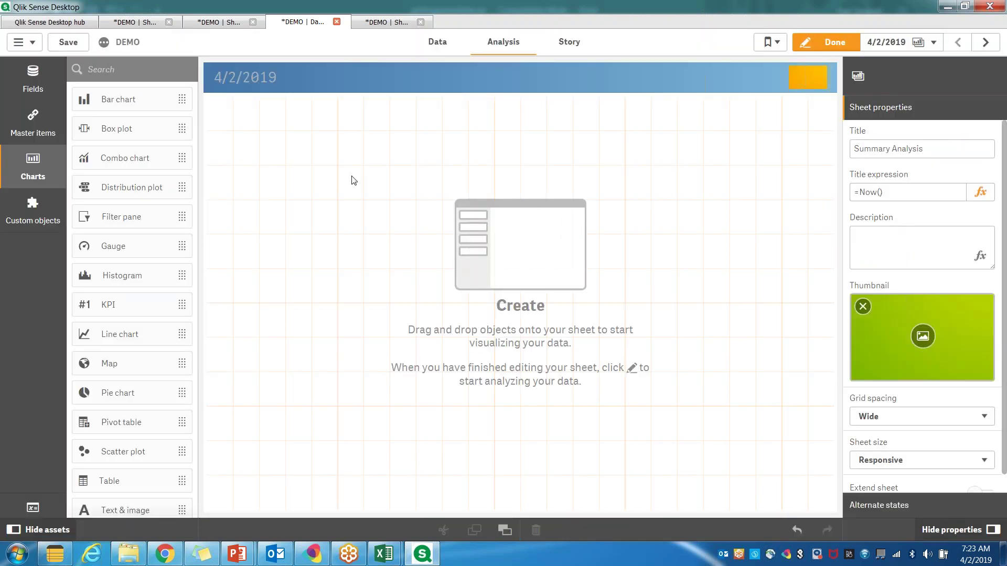
{"action": "left_click", "coordinate": [904, 193]}
{"action": "key", "text": "Return"}
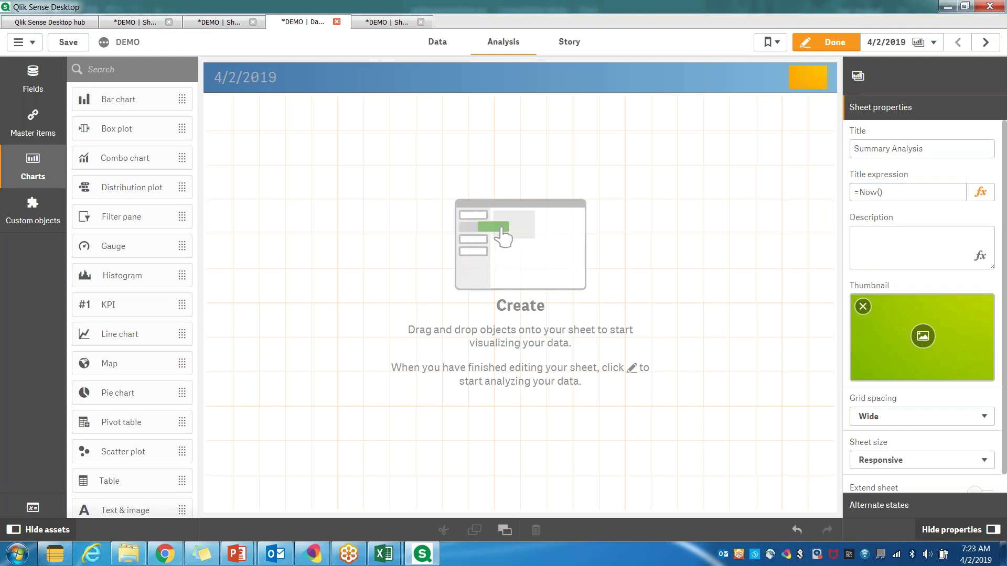
{"action": "left_click", "coordinate": [979, 192]}
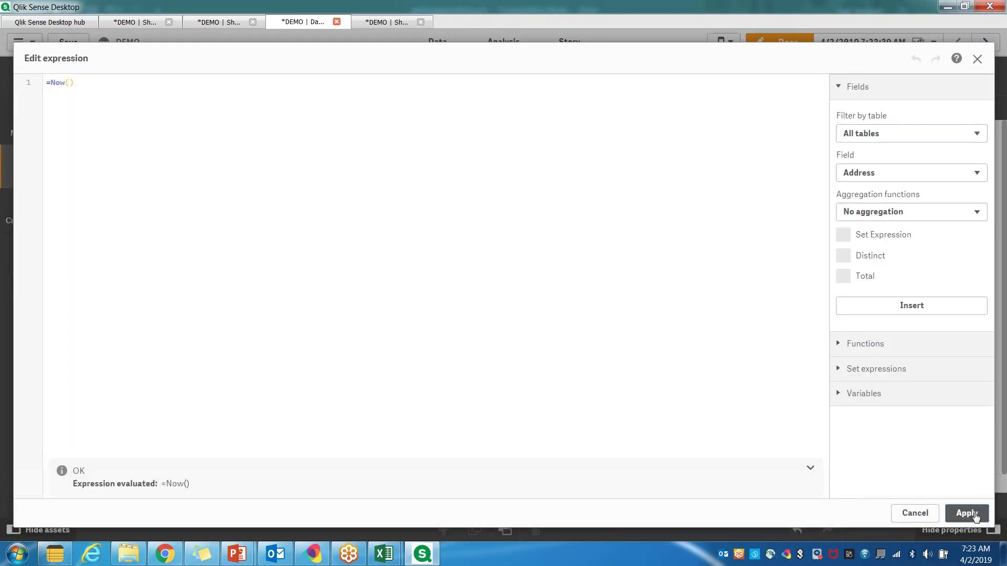
{"action": "left_click", "coordinate": [974, 516]}
{"action": "left_click", "coordinate": [641, 315]}
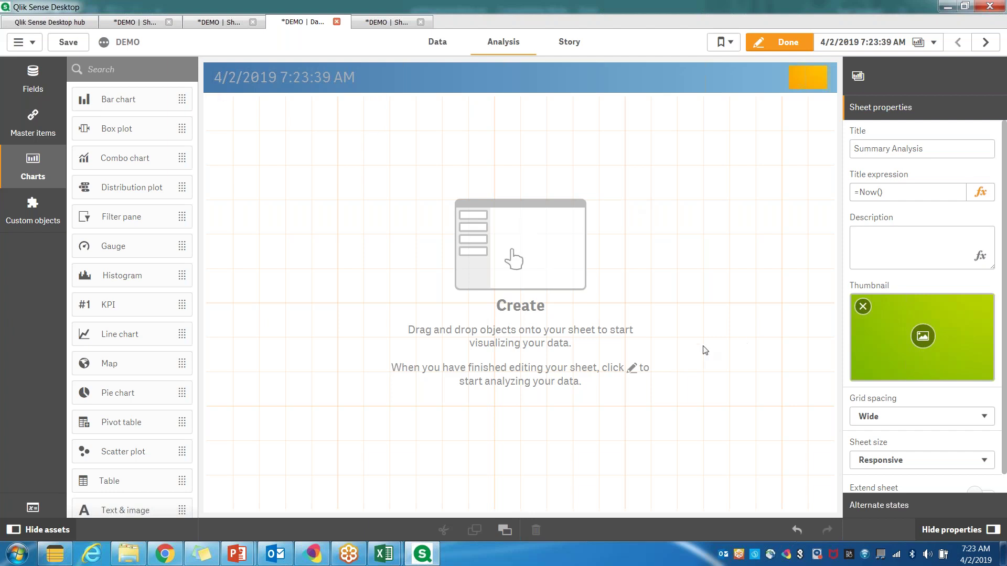
Turn on the Extend sheet option, lengthen the sheet downward and look over the added grid area.
{"action": "scroll", "coordinate": [966, 407], "scroll_direction": "down", "scroll_amount": 1}
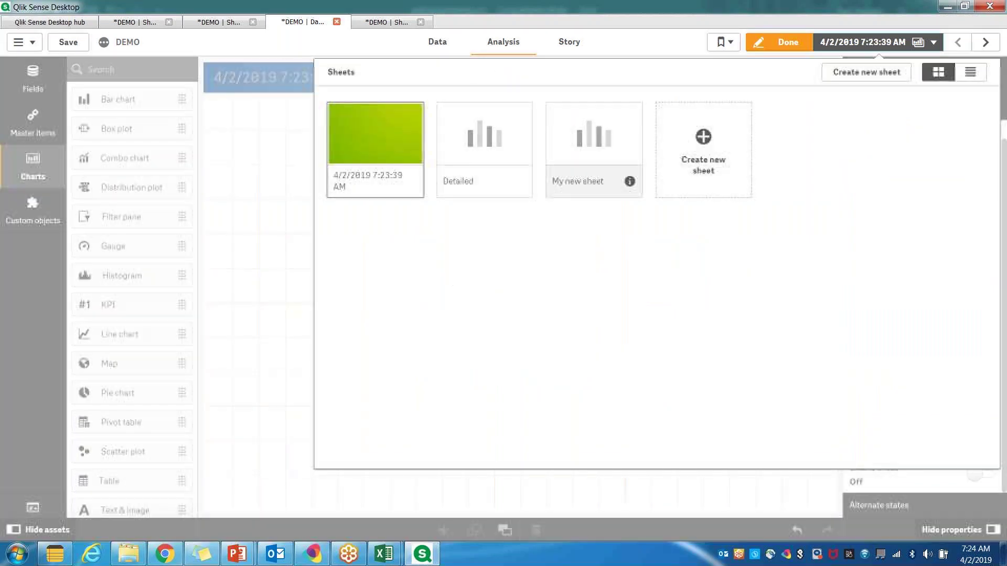
{"action": "left_click", "coordinate": [311, 220]}
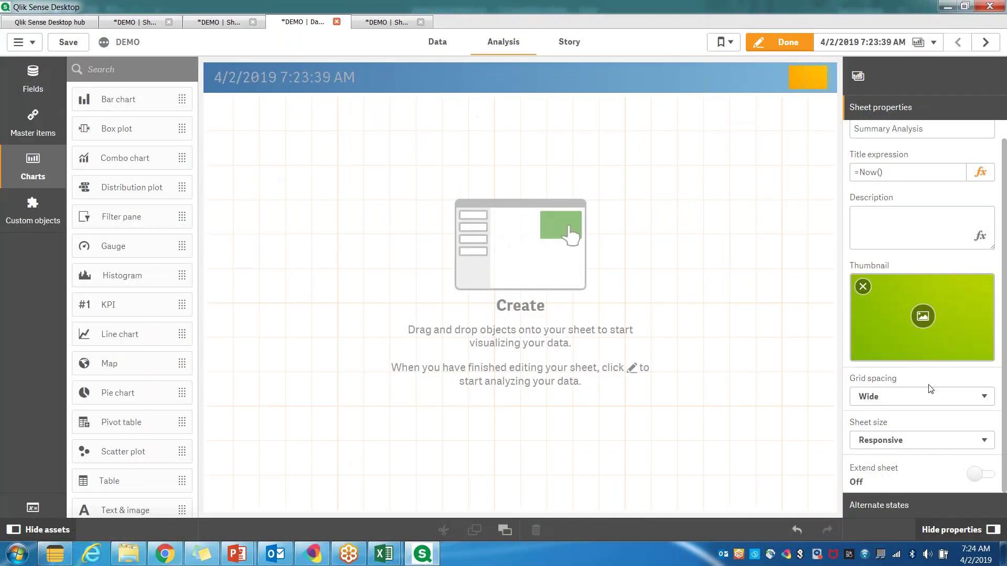
{"action": "left_click", "coordinate": [986, 476]}
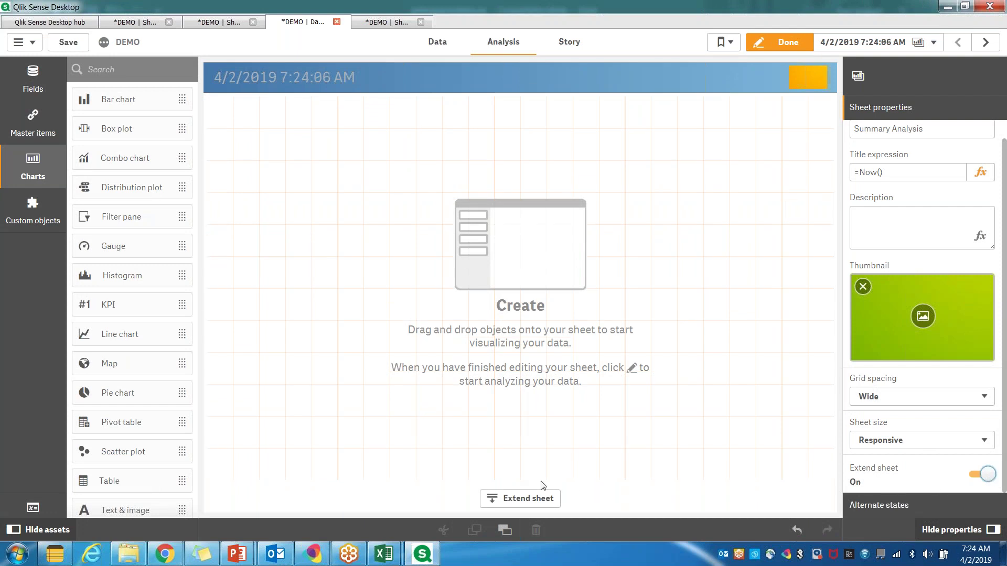
{"action": "left_click", "coordinate": [515, 497]}
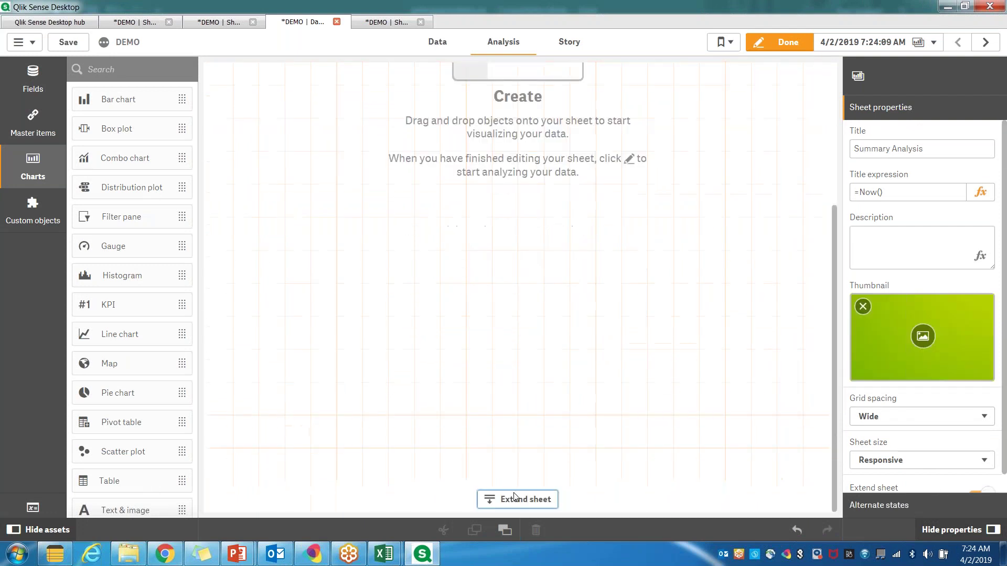
{"action": "scroll", "coordinate": [593, 243], "scroll_direction": "down", "scroll_amount": 3}
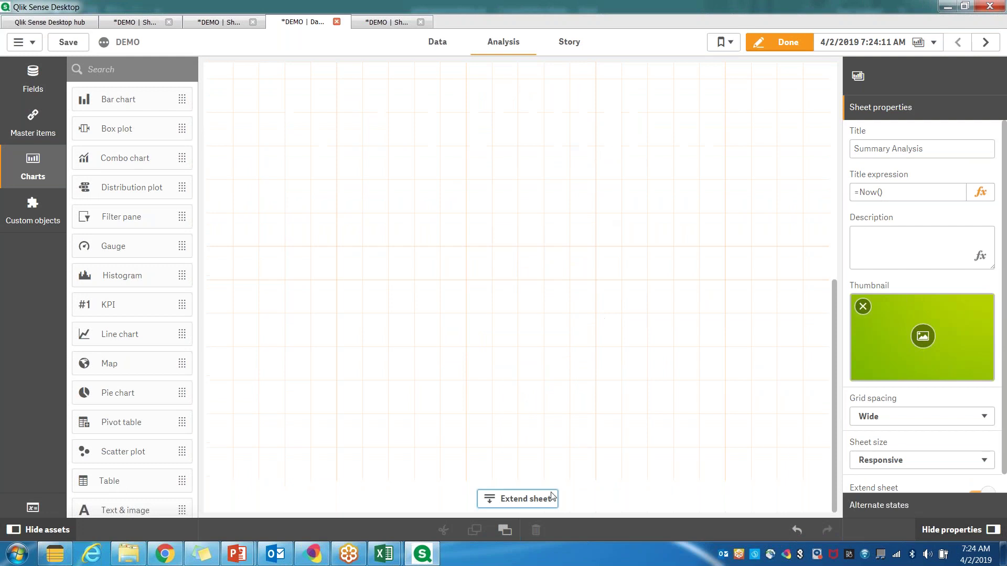
{"action": "scroll", "coordinate": [656, 434], "scroll_direction": "down", "scroll_amount": 2}
{"action": "scroll", "coordinate": [667, 372], "scroll_direction": "up", "scroll_amount": 5}
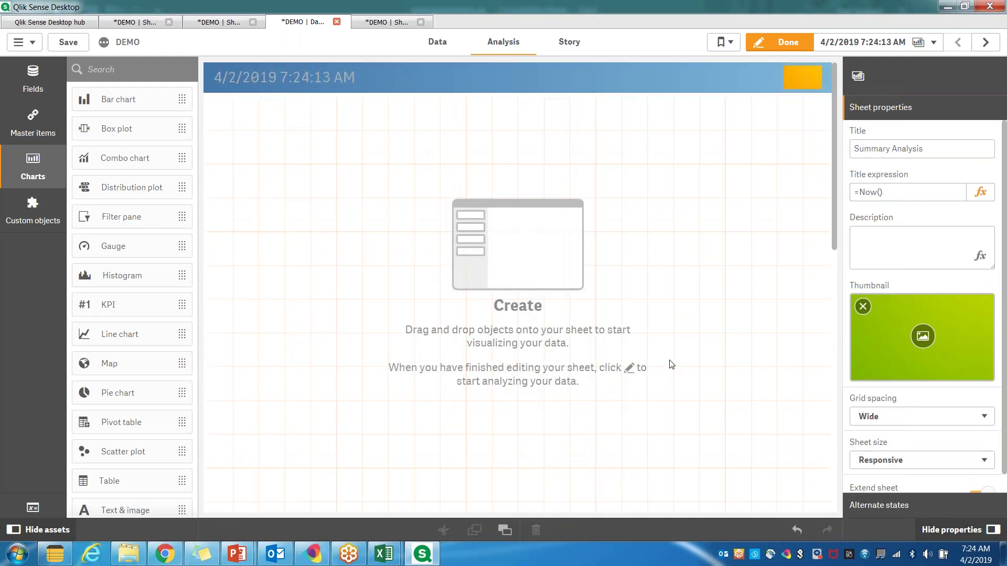
{"action": "scroll", "coordinate": [672, 366], "scroll_direction": "down", "scroll_amount": 5}
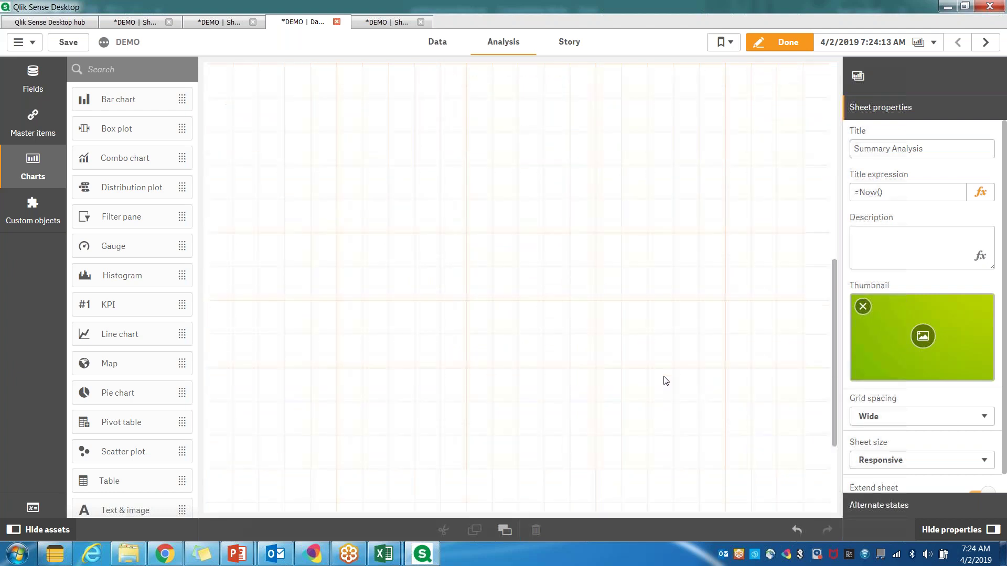
Look over the extended grid area and turn off the Extend sheet option.
{"action": "scroll", "coordinate": [665, 388], "scroll_direction": "down", "scroll_amount": 2}
{"action": "scroll", "coordinate": [665, 404], "scroll_direction": "up", "scroll_amount": 1}
{"action": "scroll", "coordinate": [664, 402], "scroll_direction": "up", "scroll_amount": 3}
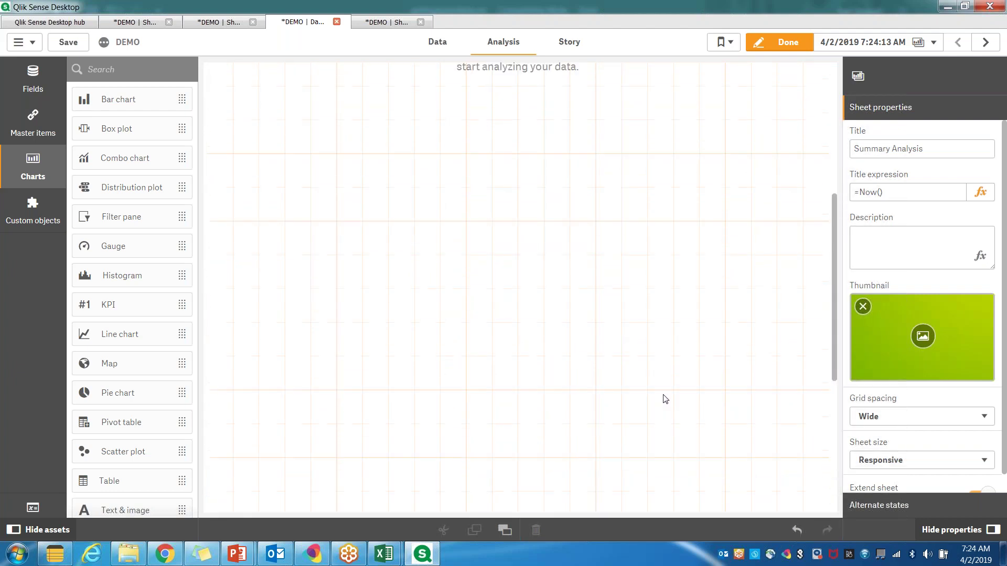
{"action": "scroll", "coordinate": [665, 399], "scroll_direction": "up", "scroll_amount": 2}
{"action": "scroll", "coordinate": [764, 456], "scroll_direction": "down", "scroll_amount": 5}
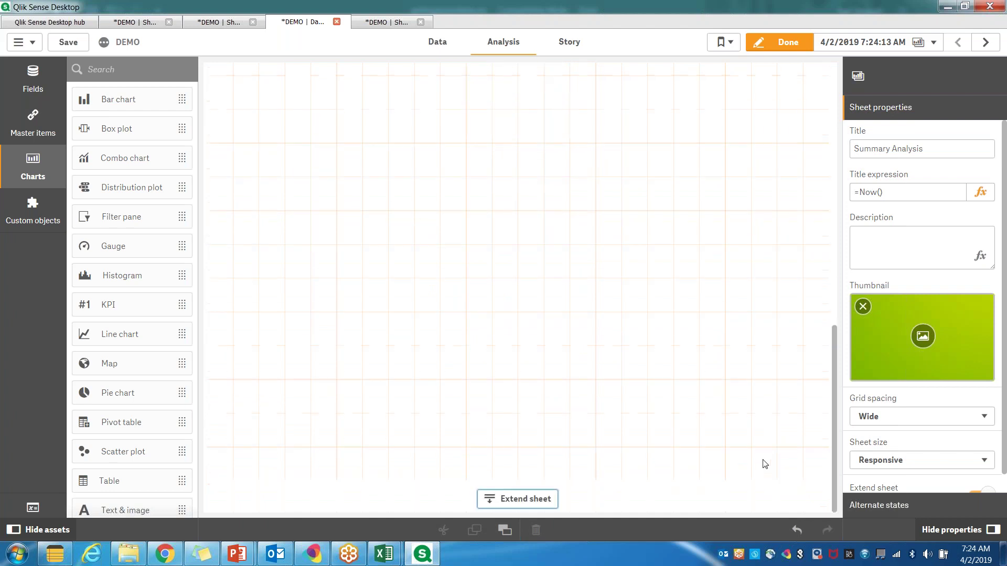
{"action": "scroll", "coordinate": [968, 478], "scroll_direction": "down", "scroll_amount": 1}
{"action": "left_click", "coordinate": [977, 474]}
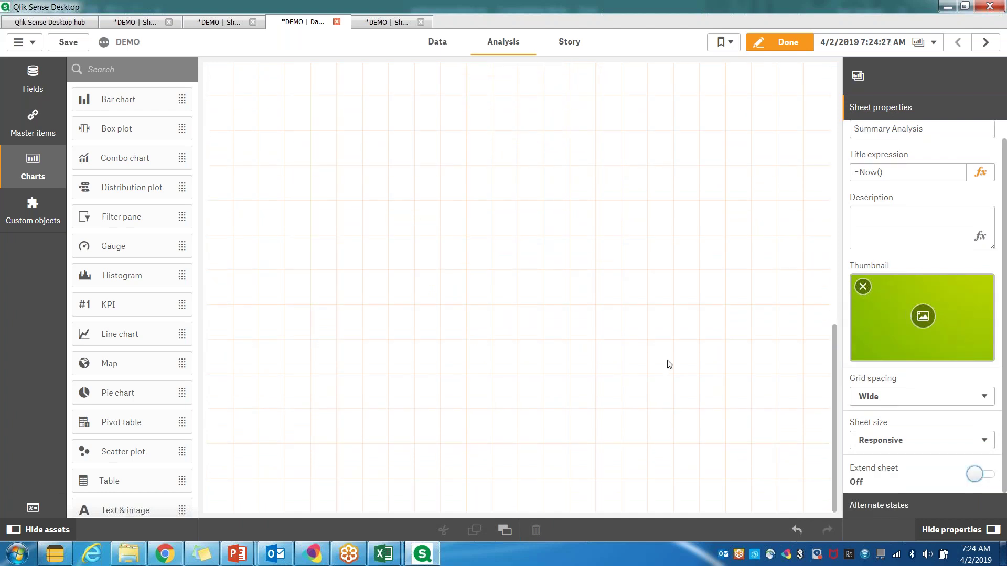
Place a bar chart at the upper left of the empty sheet.
{"action": "scroll", "coordinate": [682, 344], "scroll_direction": "up", "scroll_amount": 5}
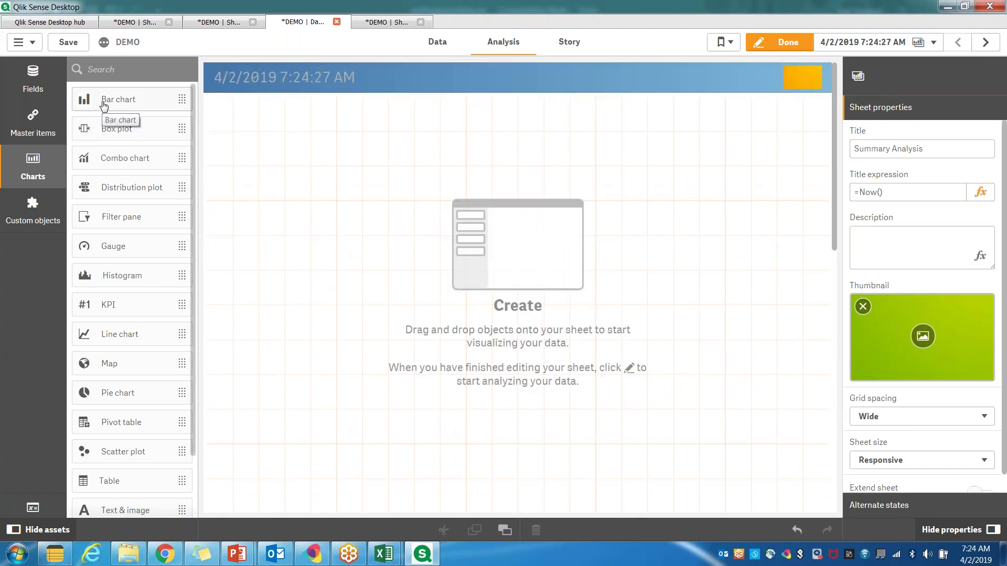
{"action": "left_click_drag", "start_coordinate": [103, 106], "coordinate": [303, 160]}
{"action": "key", "text": "Escape"}
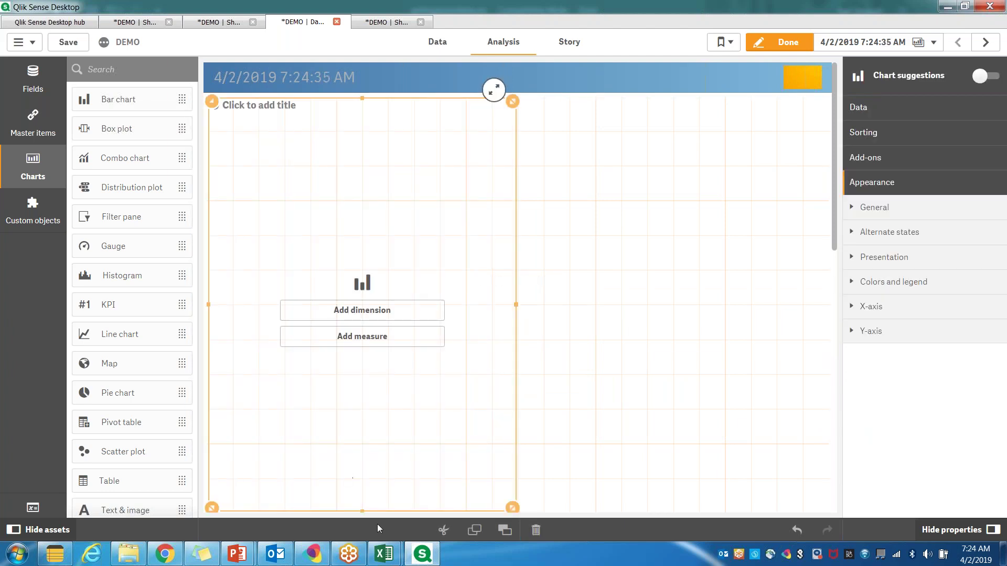
Switch to the gettingstarteddata.xls workbook in Excel and examine the numeric COS, Quantity and Sales columns as candidate measures.
{"action": "mouse_move", "coordinate": [389, 560]}
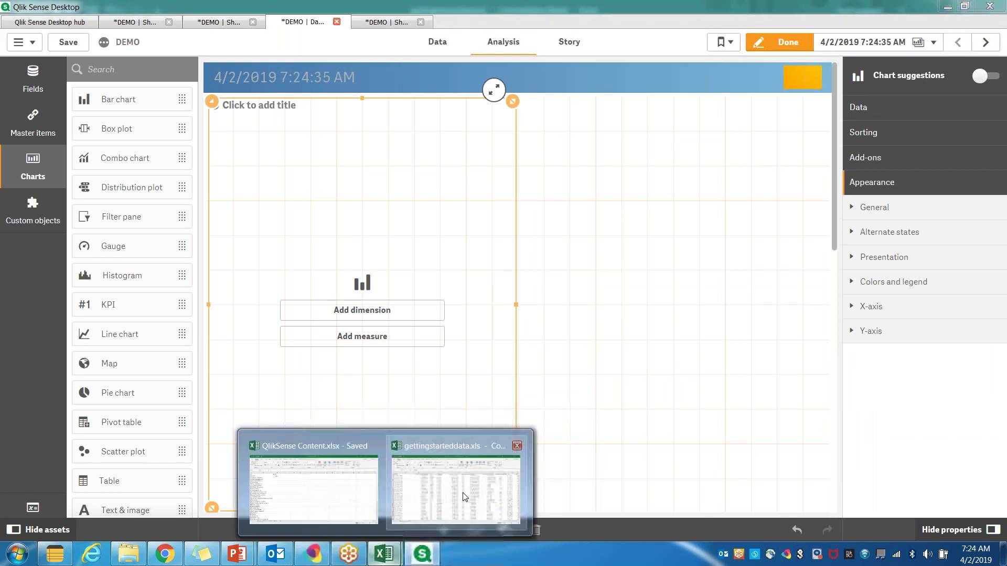
{"action": "left_click", "coordinate": [462, 497]}
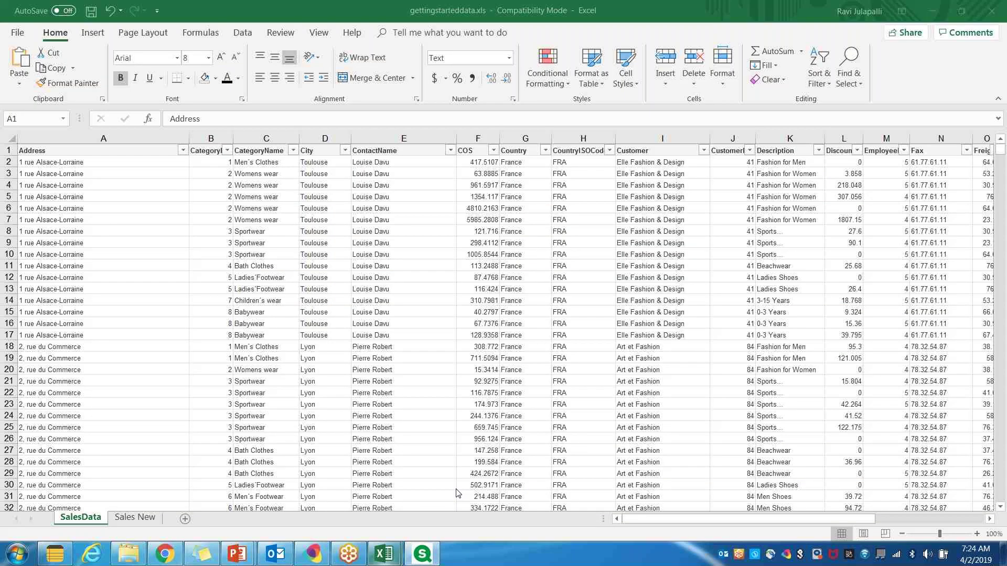
{"action": "left_click_drag", "start_coordinate": [100, 152], "coordinate": [491, 398]}
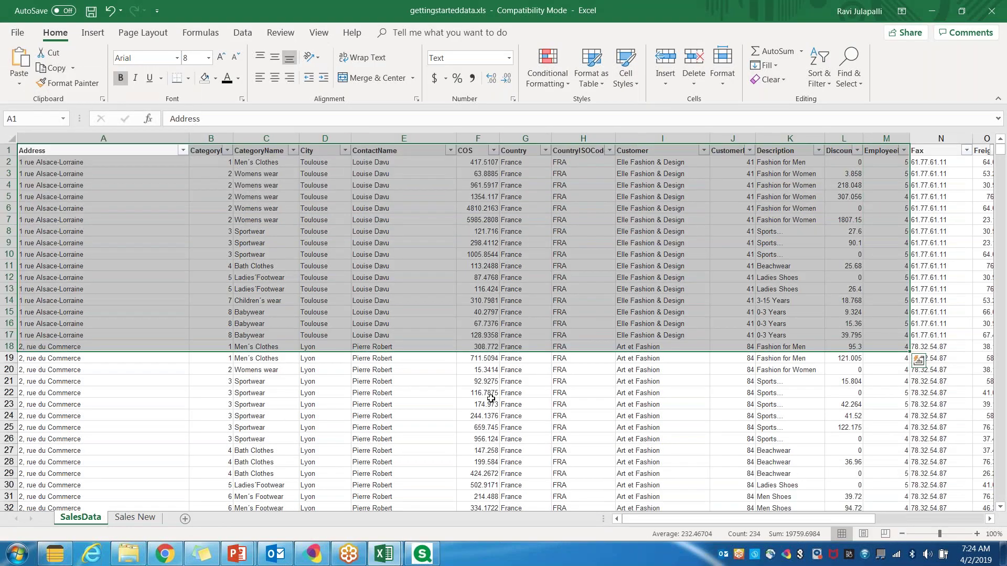
{"action": "left_click", "coordinate": [490, 399]}
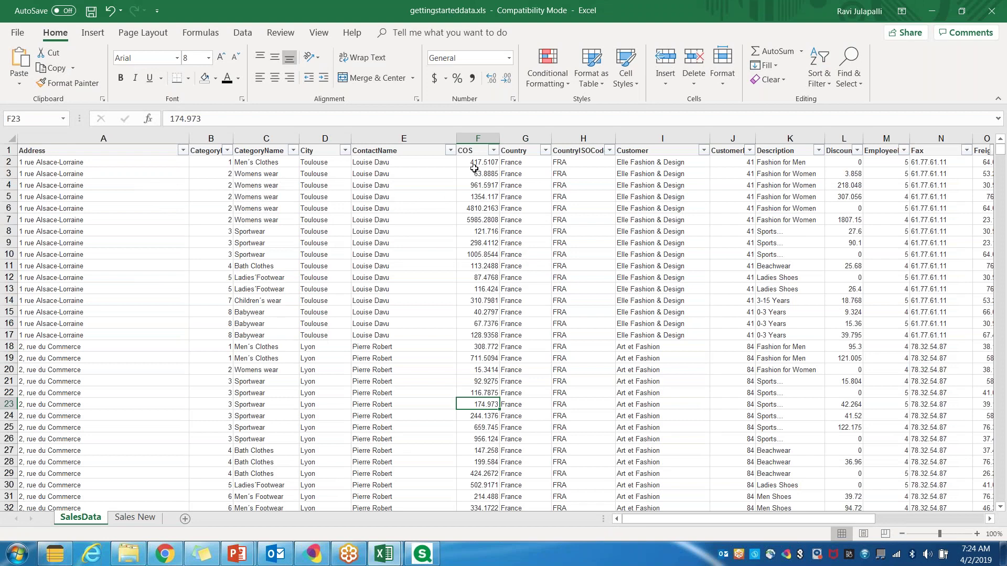
{"action": "left_click", "coordinate": [474, 139]}
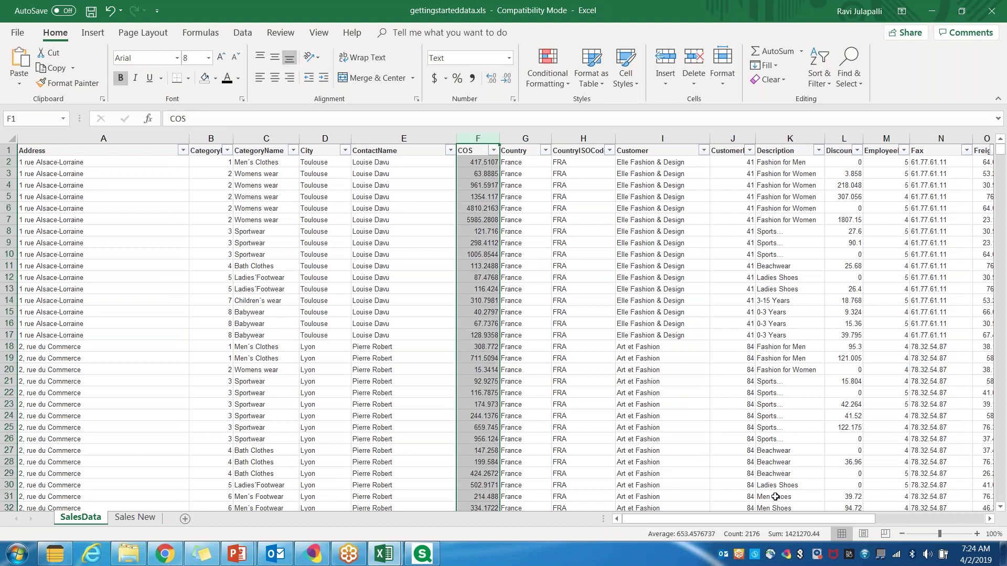
{"action": "left_click_drag", "start_coordinate": [830, 520], "coordinate": [940, 523]}
{"action": "left_click", "coordinate": [808, 138]}
{"action": "left_click", "coordinate": [740, 139]}
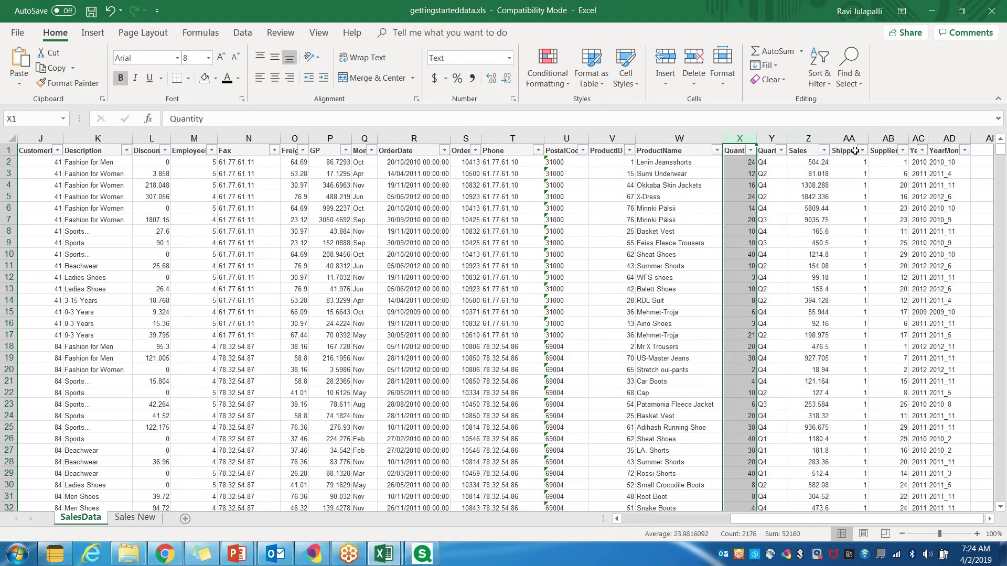
{"action": "left_click", "coordinate": [799, 133]}
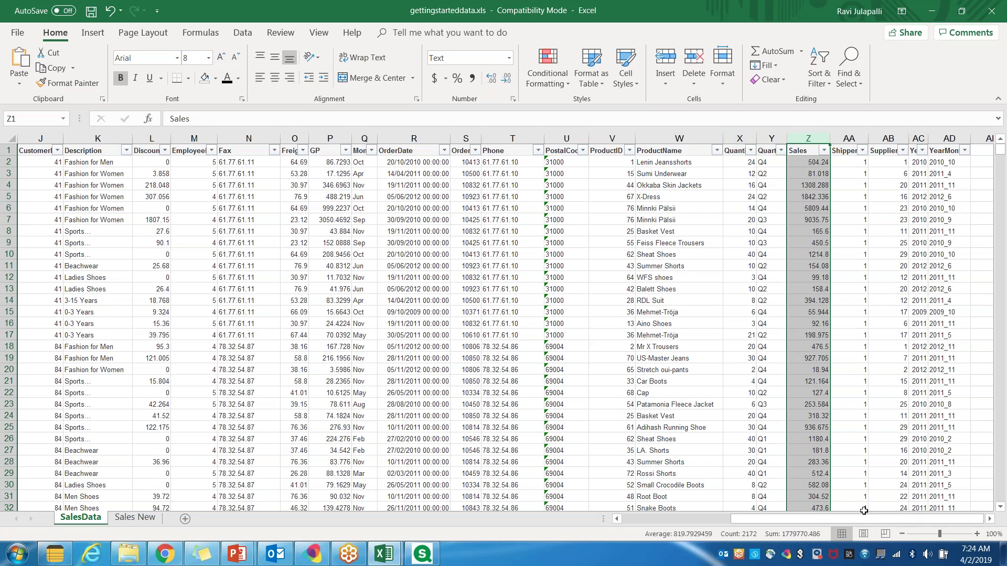
Examine the CategoryName column and its first entries as a candidate dimension.
{"action": "left_click_drag", "start_coordinate": [829, 524], "coordinate": [721, 525]}
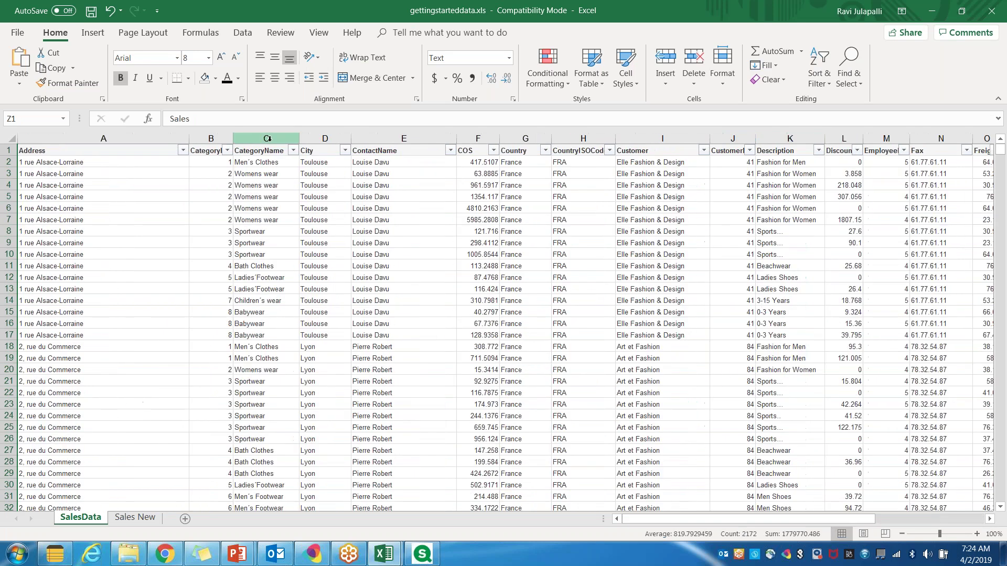
{"action": "left_click", "coordinate": [268, 138]}
{"action": "left_click", "coordinate": [260, 163]}
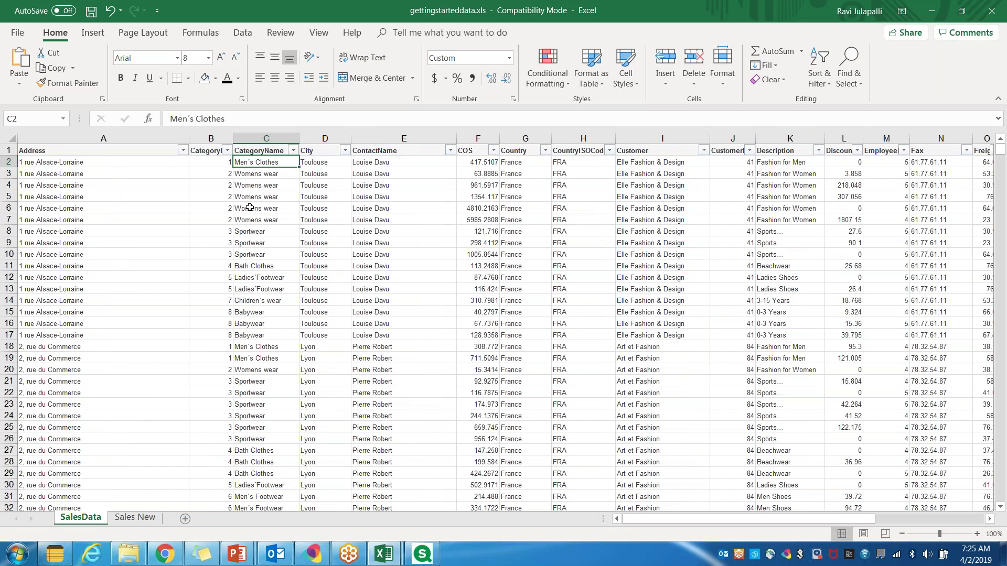
Switch back to Qlik Sense and add CategoryName as the bar chart's dimension.
{"action": "left_click", "coordinate": [422, 554]}
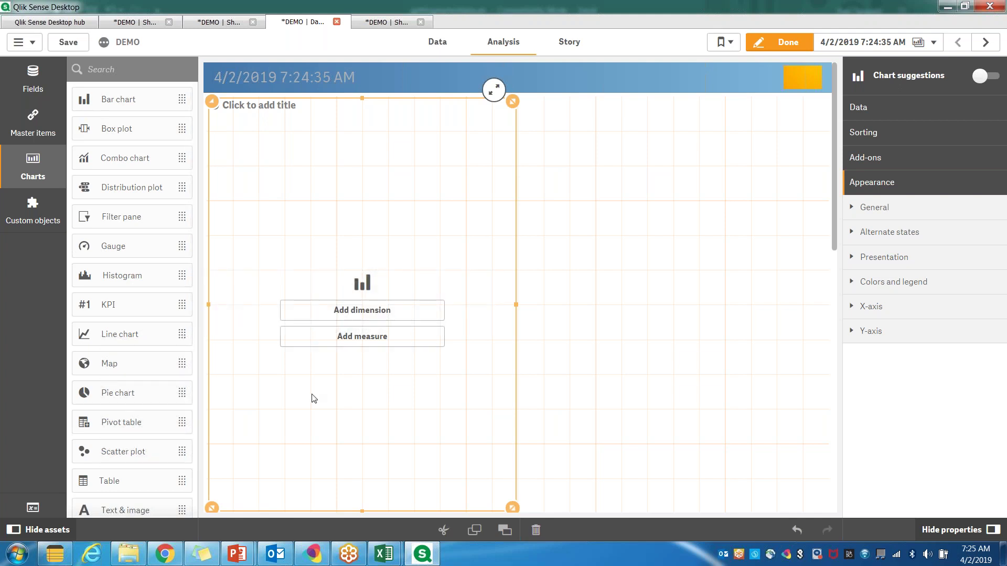
{"action": "left_click", "coordinate": [333, 318]}
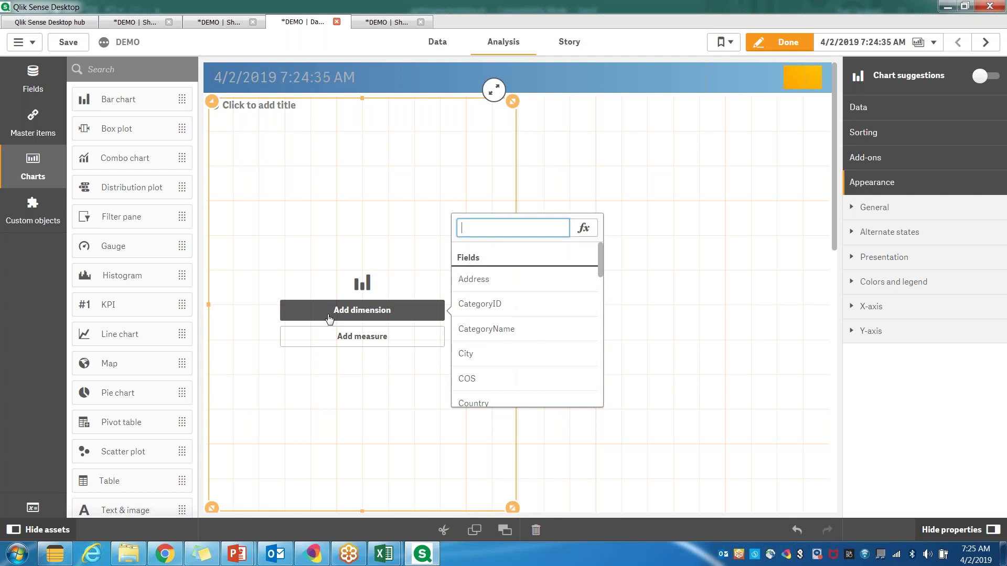
{"action": "left_click", "coordinate": [478, 330]}
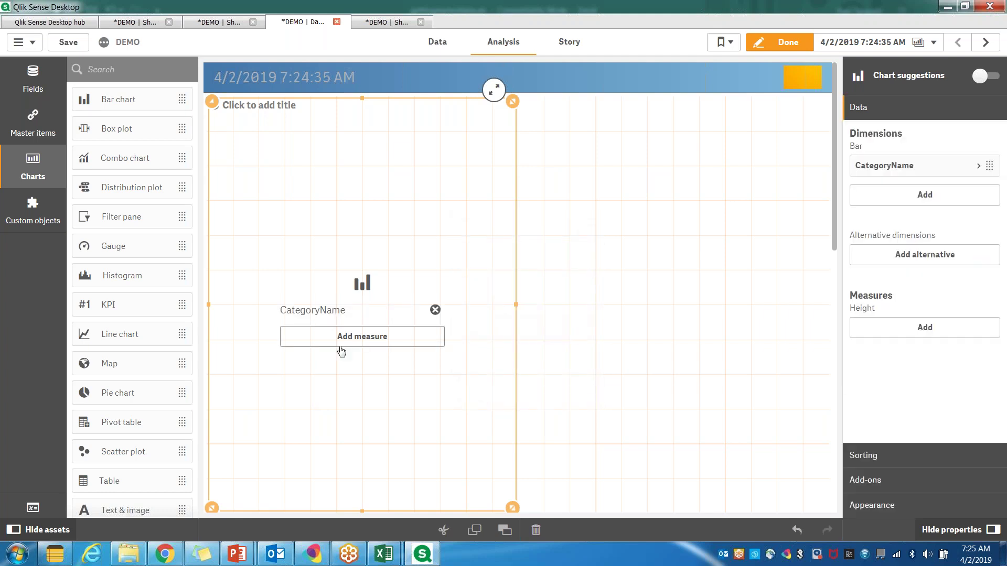
Add the Sales field with the Sum aggregation as the bar chart's measure.
{"action": "left_click", "coordinate": [341, 339]}
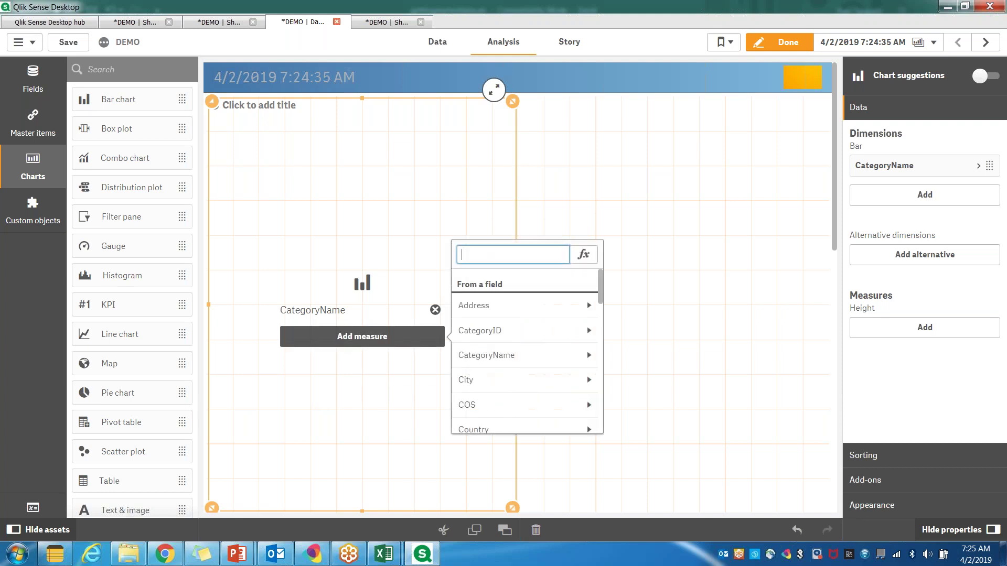
{"action": "scroll", "coordinate": [572, 339], "scroll_direction": "down", "scroll_amount": 5}
{"action": "scroll", "coordinate": [572, 340], "scroll_direction": "down", "scroll_amount": 6}
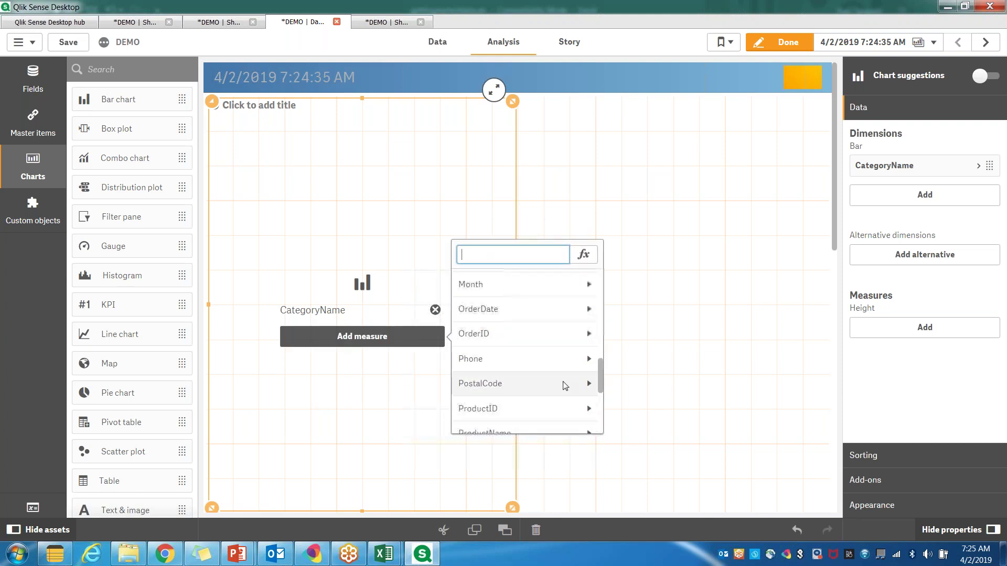
{"action": "left_click", "coordinate": [529, 410]}
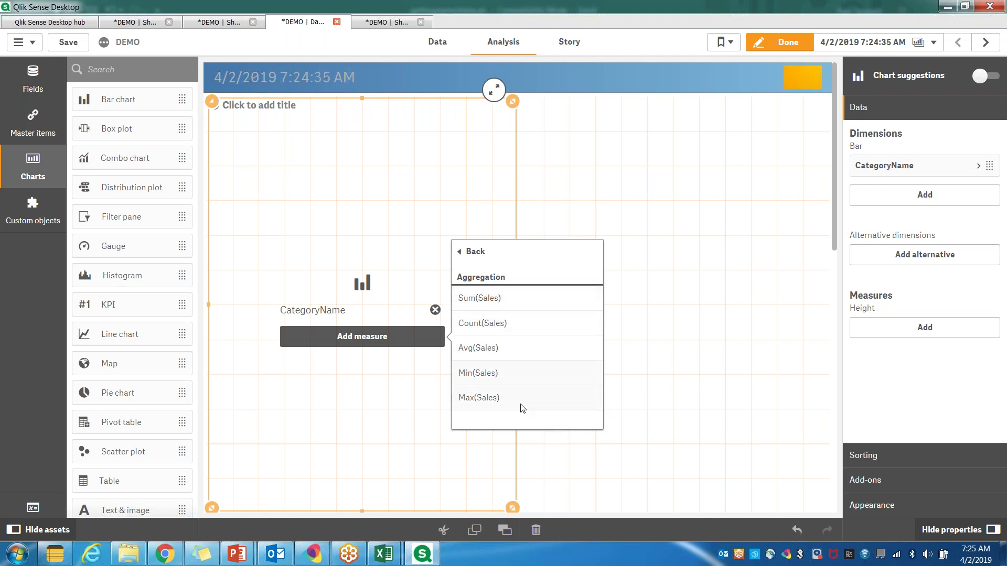
{"action": "left_click", "coordinate": [486, 299]}
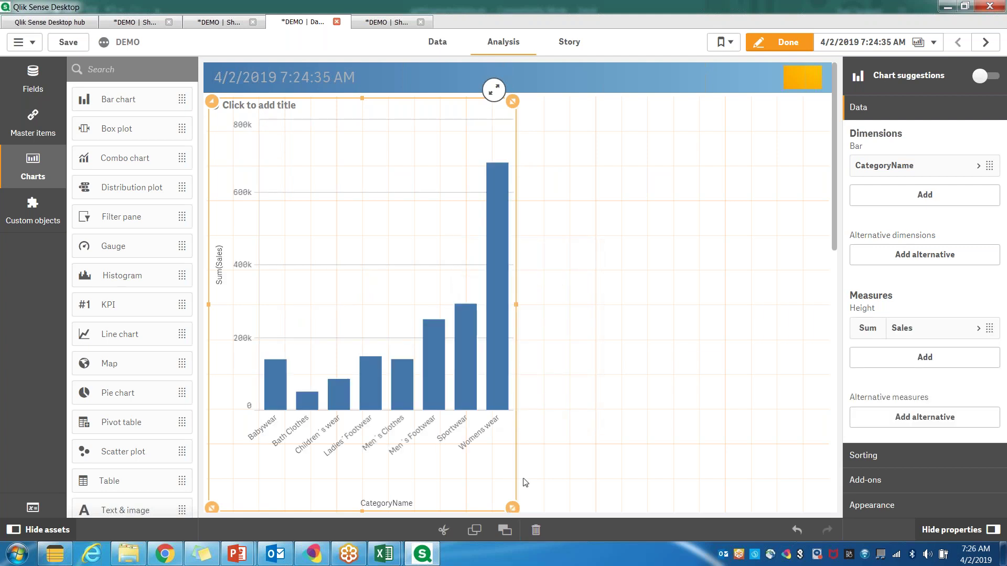
Resize the bar chart to about half of the visible grid's height and three-fifths of its width.
{"action": "left_click_drag", "start_coordinate": [512, 506], "coordinate": [508, 287]}
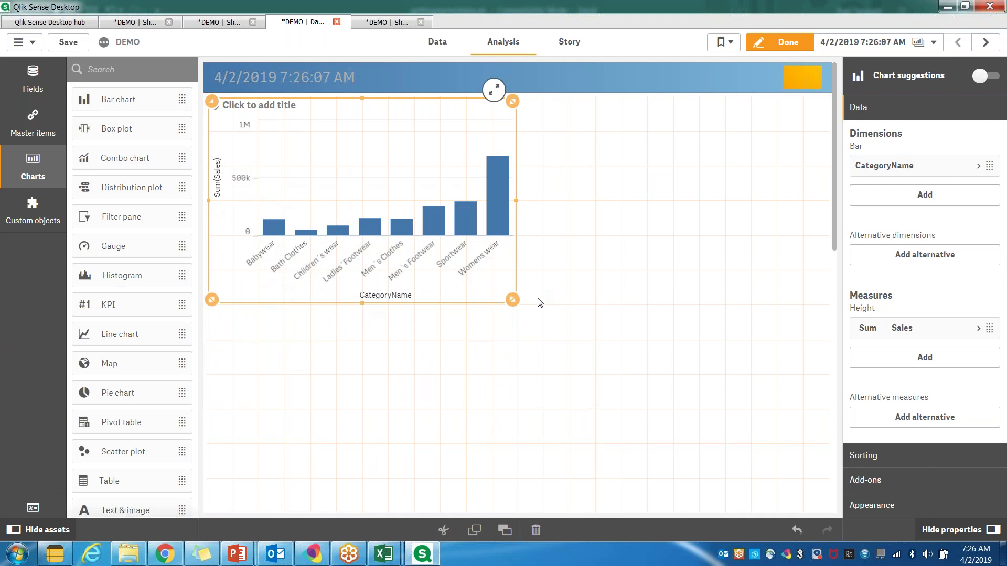
{"action": "left_click", "coordinate": [549, 313]}
{"action": "left_click", "coordinate": [501, 297]}
{"action": "left_click_drag", "start_coordinate": [512, 287], "coordinate": [461, 265]}
{"action": "left_click_drag", "start_coordinate": [398, 232], "coordinate": [501, 298]}
{"action": "left_click_drag", "start_coordinate": [657, 381], "coordinate": [830, 518]}
{"action": "scroll", "coordinate": [581, 73], "scroll_direction": "down", "scroll_amount": 5}
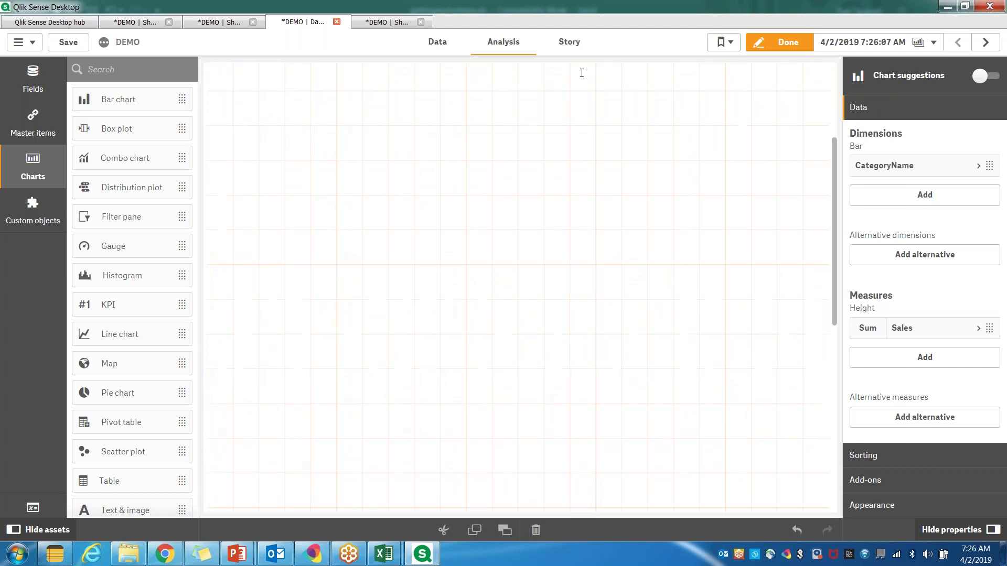
{"action": "scroll", "coordinate": [761, 294], "scroll_direction": "up", "scroll_amount": 5}
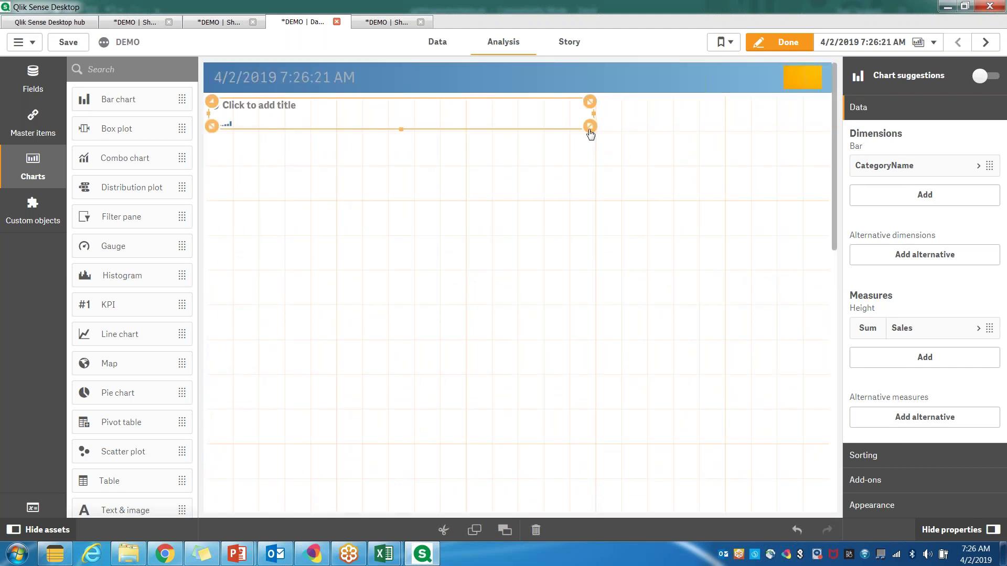
{"action": "mouse_move", "coordinate": [590, 126]}
{"action": "left_mouse_down"}
{"action": "mouse_move", "coordinate": [461, 301]}
{"action": "mouse_move", "coordinate": [589, 300]}
{"action": "left_mouse_up"}
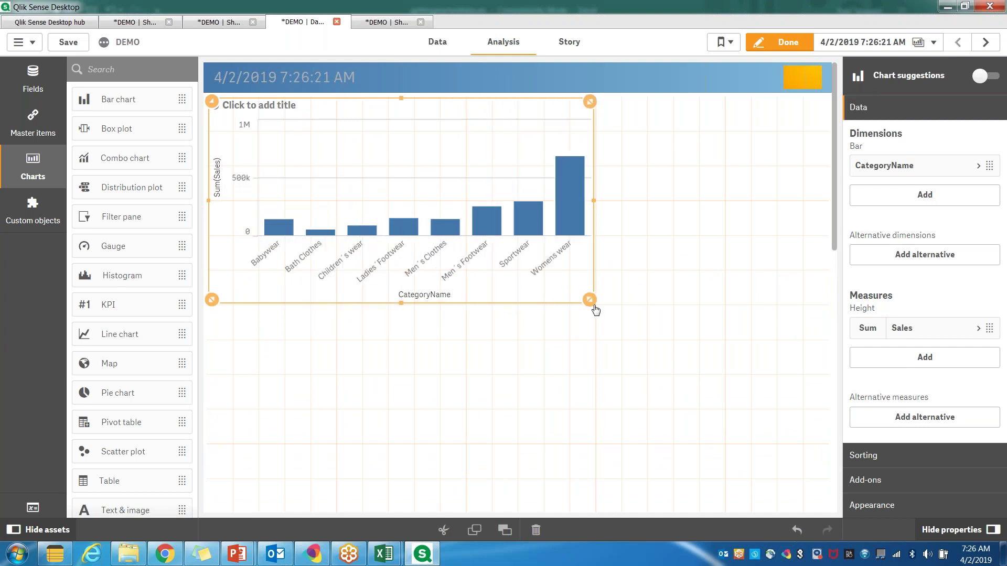